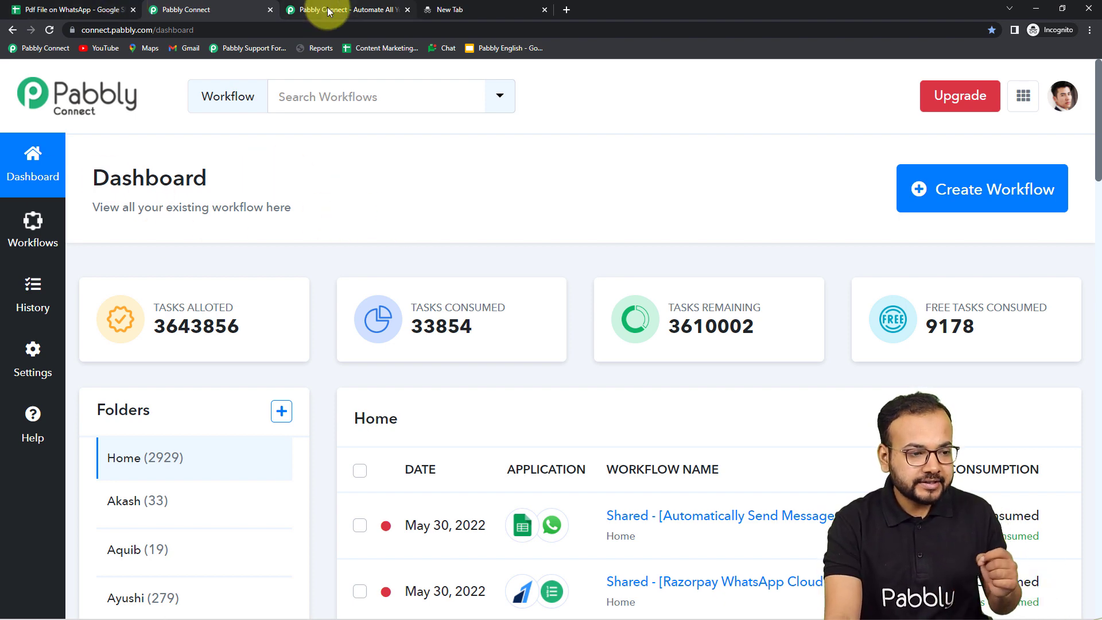
# Step: Look at the Pabbly Connect landing page and return to the dashboard
pyautogui.click(311, 9)
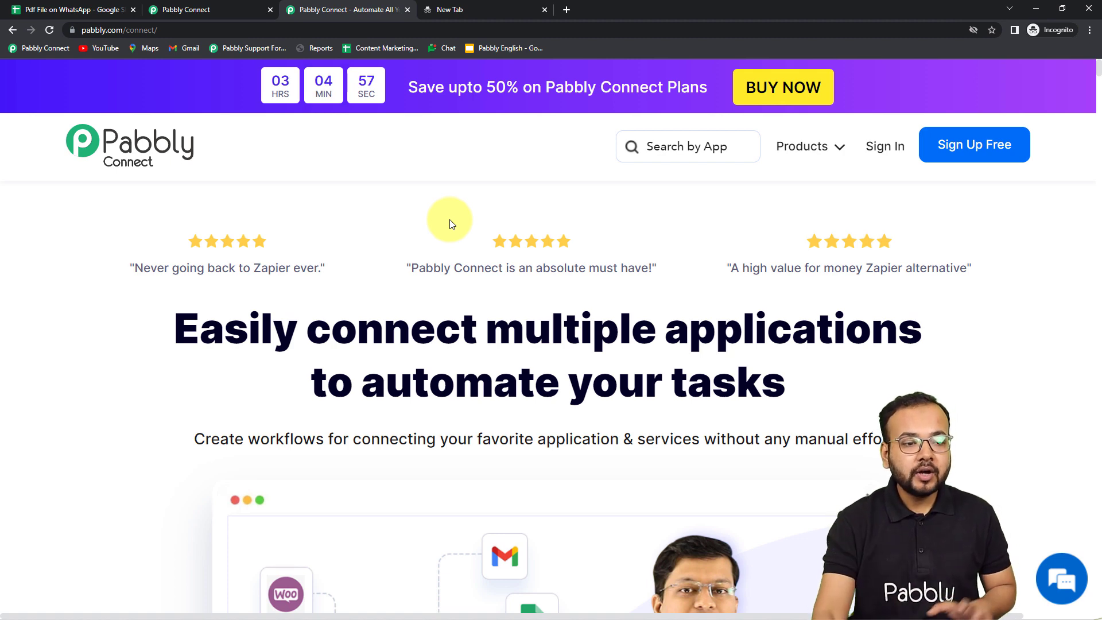
pyautogui.click(179, 10)
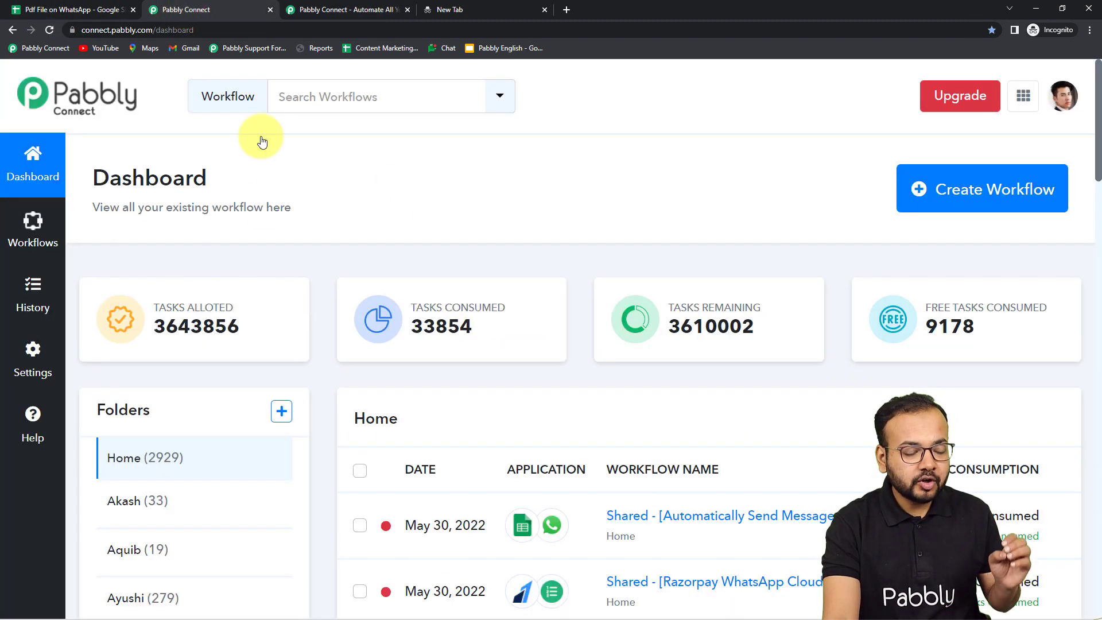
pyautogui.moveTo(763, 304)
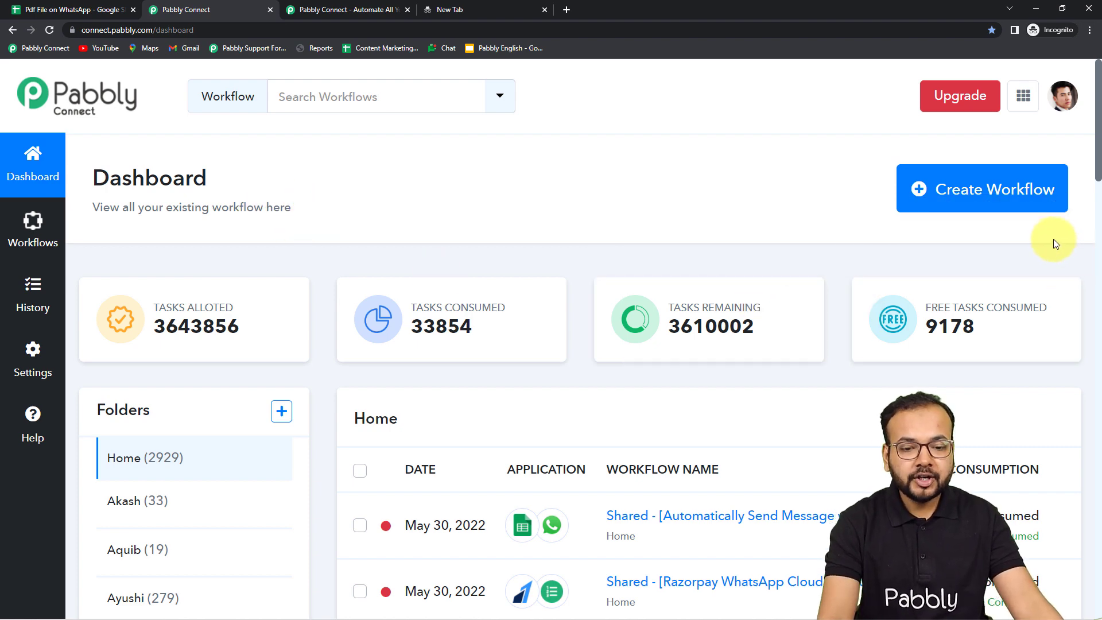
# Step: Create a new workflow named "Send PDF Files on WhatsApp from Google Sheets"
pyautogui.click(989, 194)
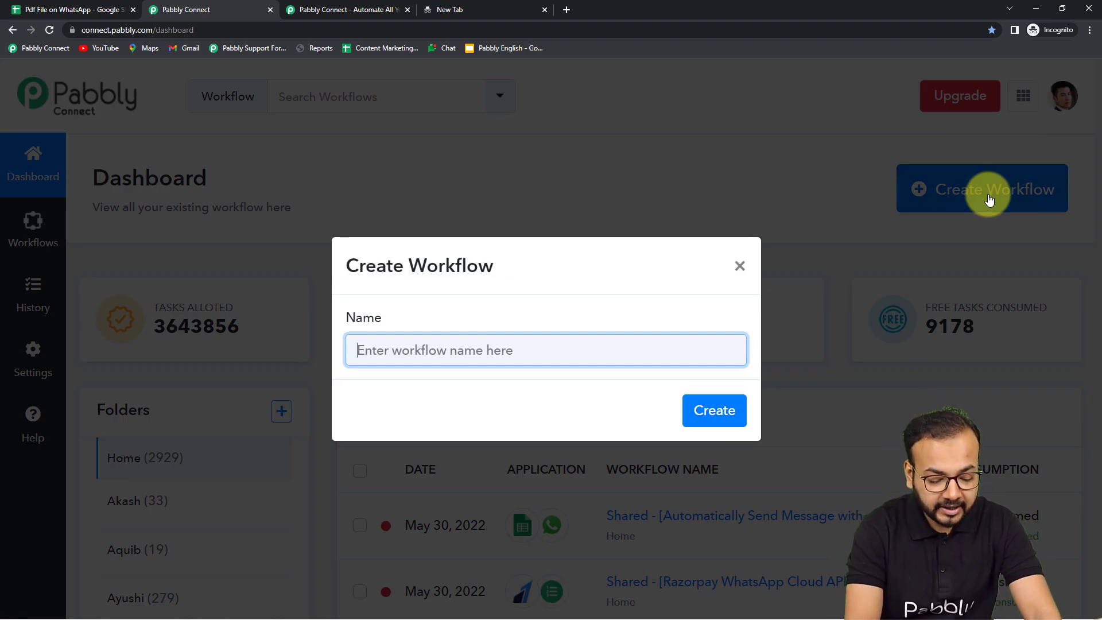
pyautogui.write('S')
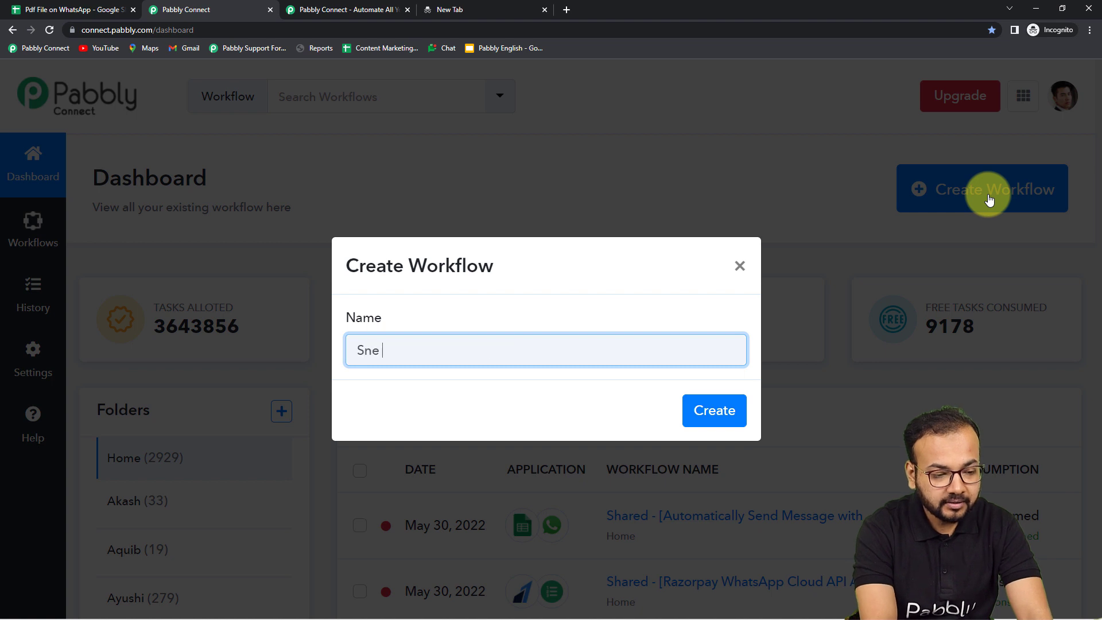
pyautogui.write('end PDF Files')
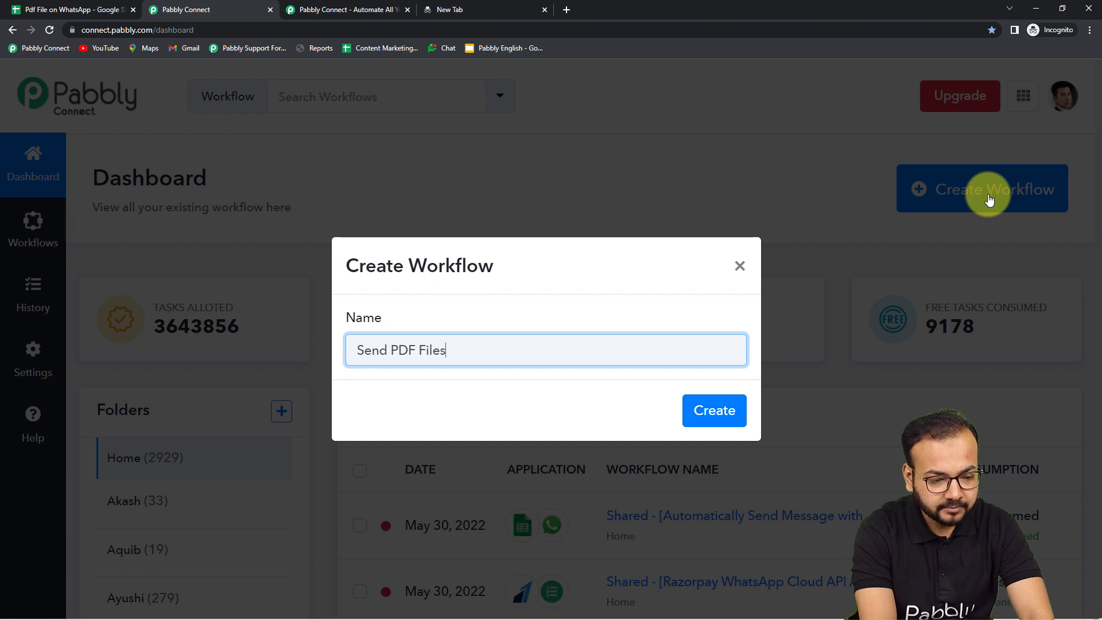
pyautogui.write(' on WhatsApp f')
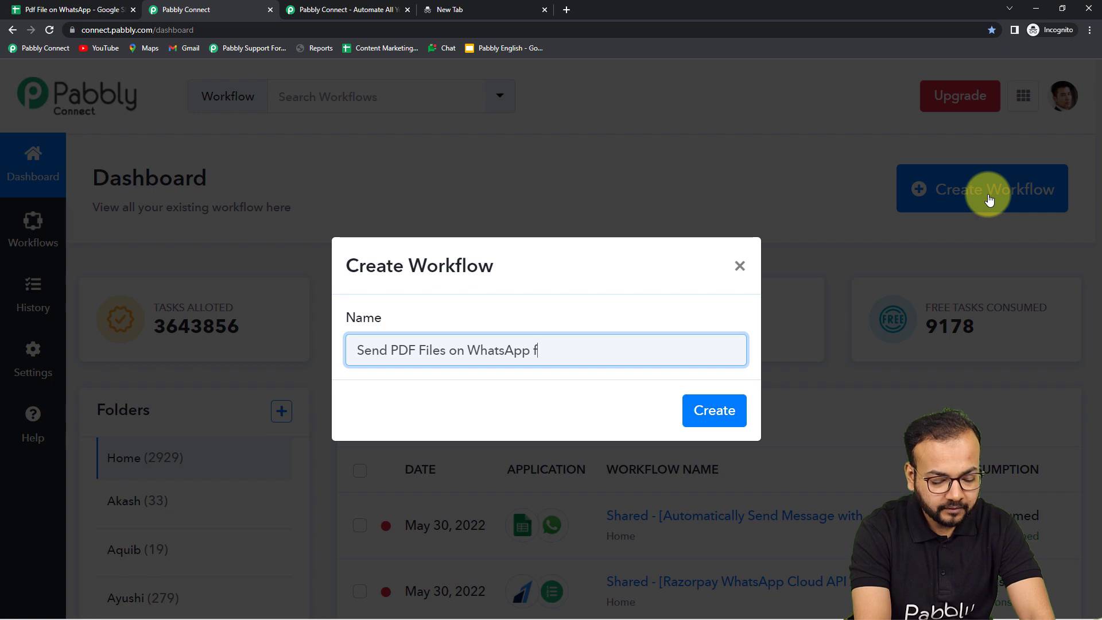
pyautogui.write('rom Goog')
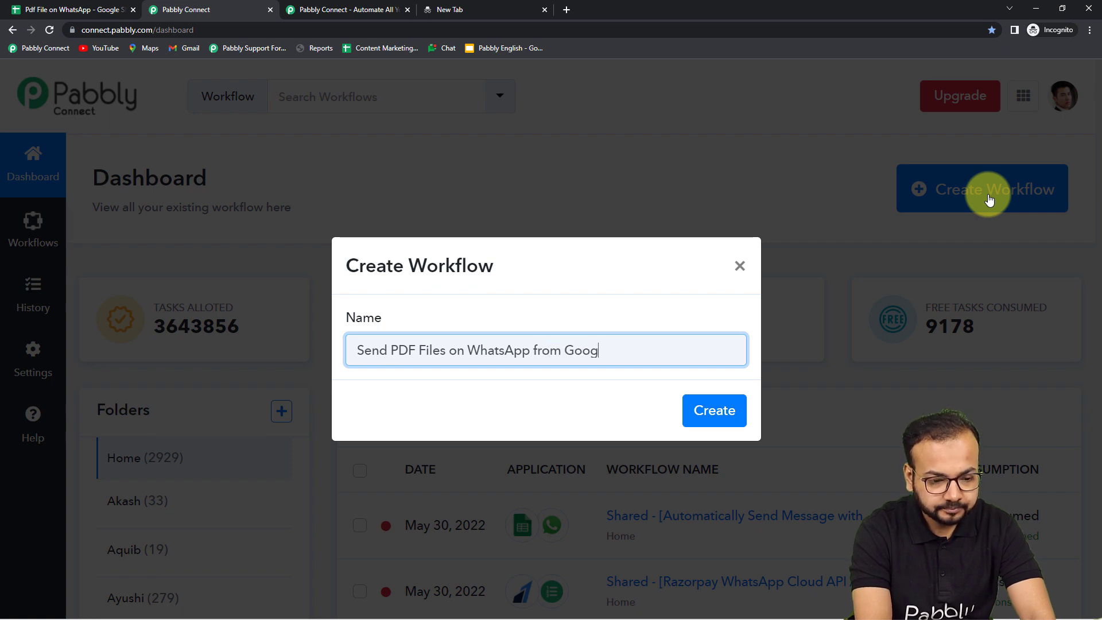
pyautogui.write('le Sheets')
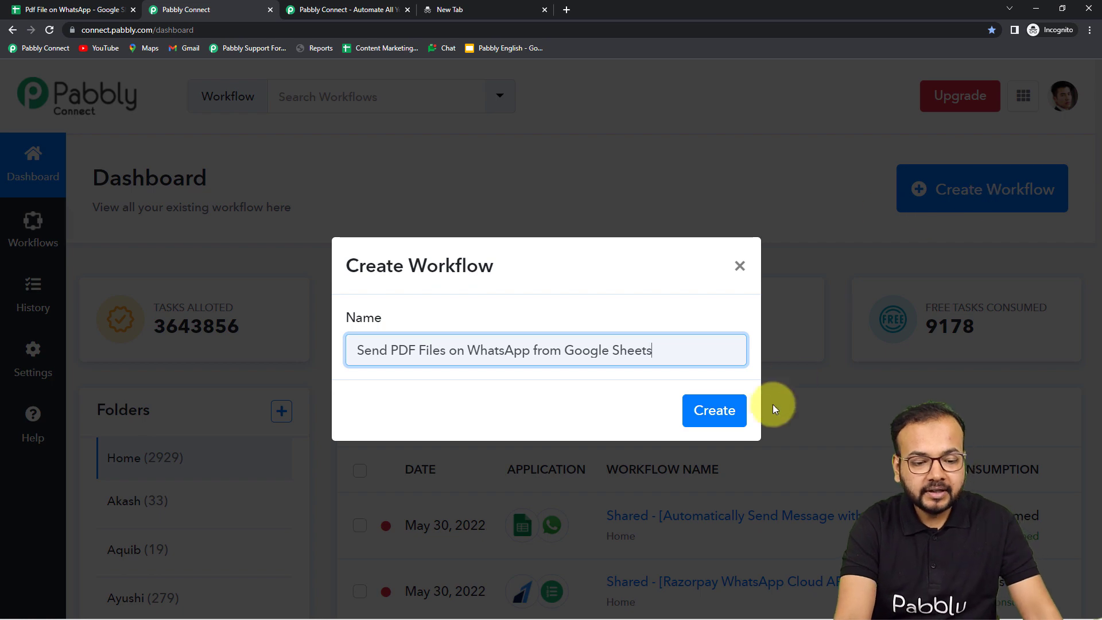
pyautogui.click(716, 414)
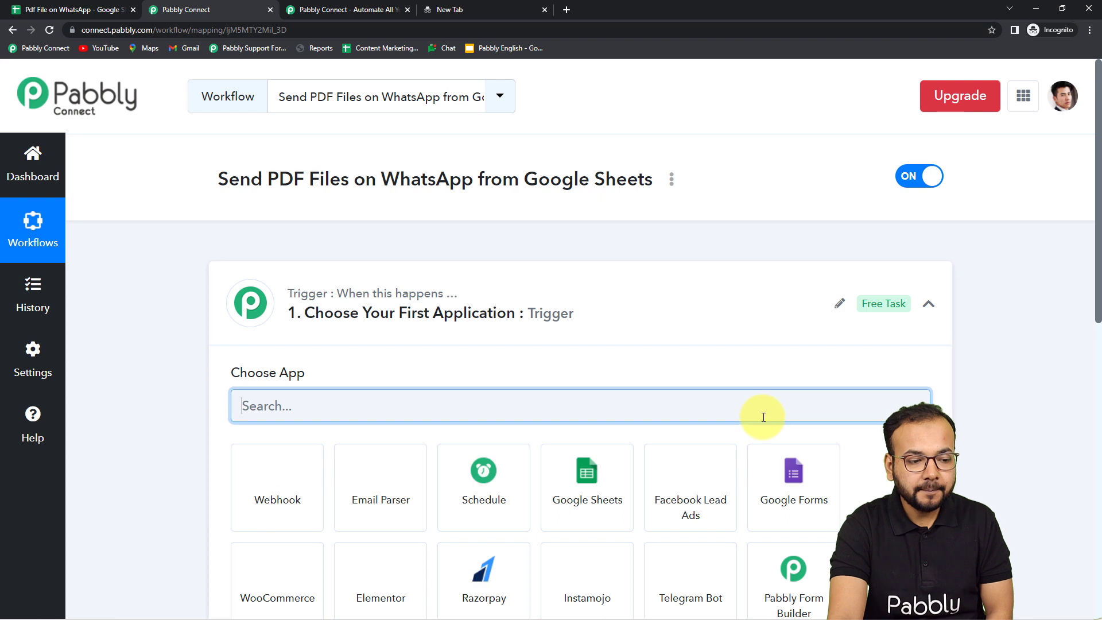
# Step: Set the workflow's trigger to Google Sheets with the event "New or Updated Spreadsheet Row" and review its webhook setup instructions
pyautogui.click(929, 304)
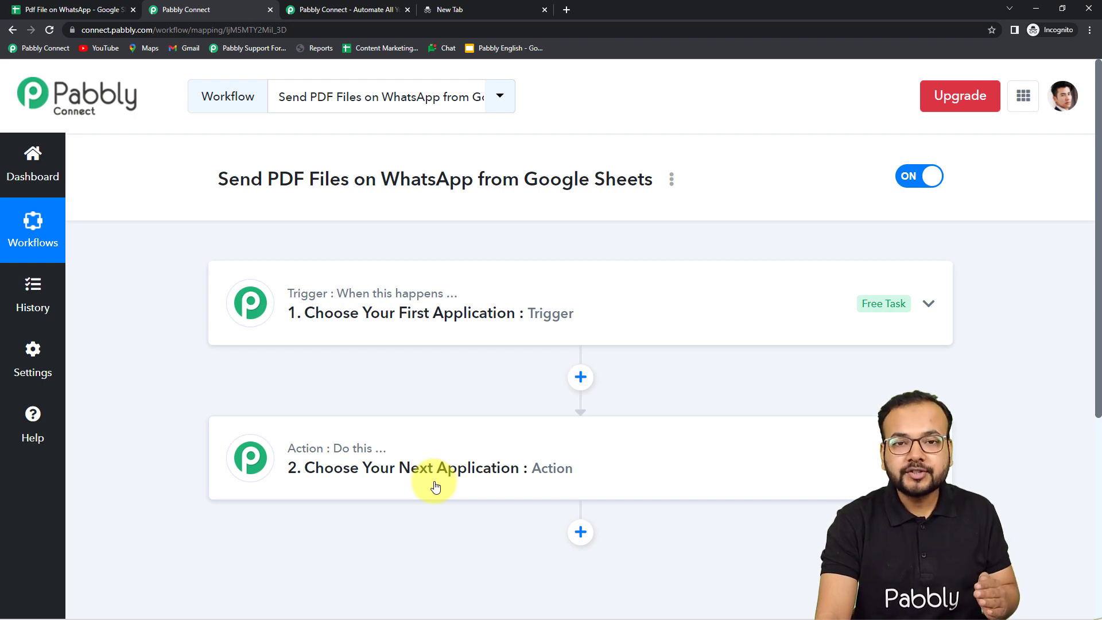
pyautogui.click(397, 324)
pyautogui.scroll(-2, 384, 384)
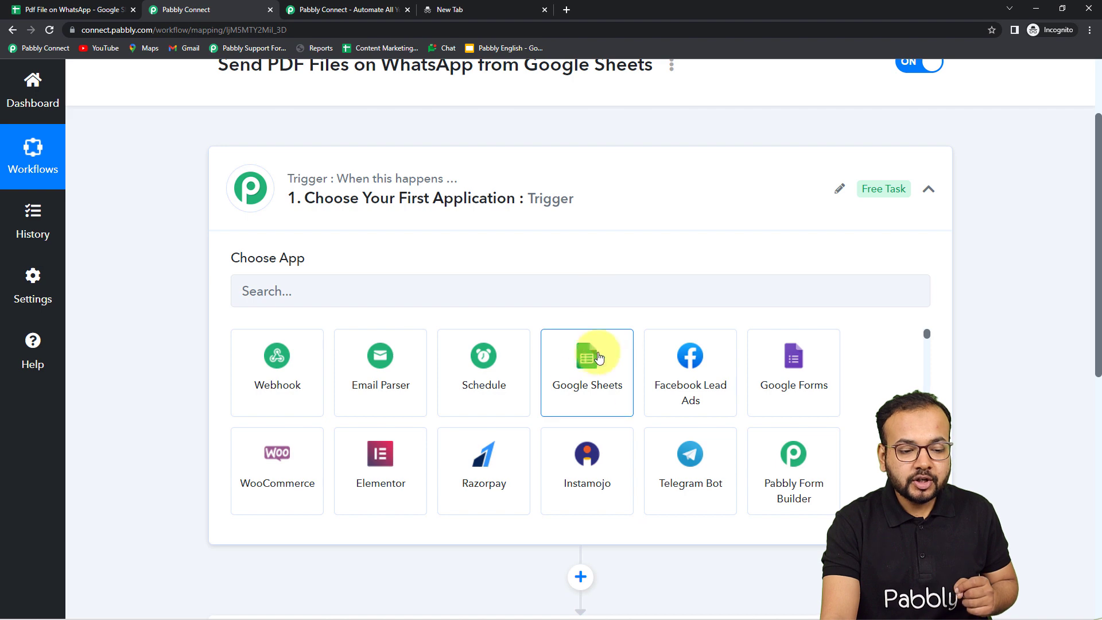
pyautogui.click(585, 393)
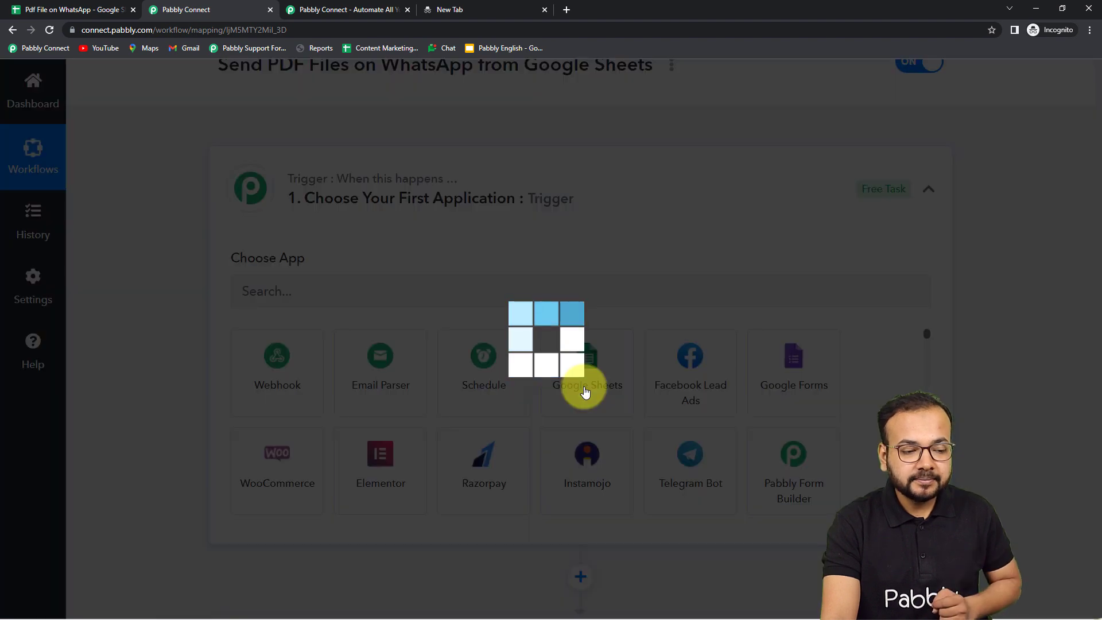
pyautogui.scroll(-2, 184, 349)
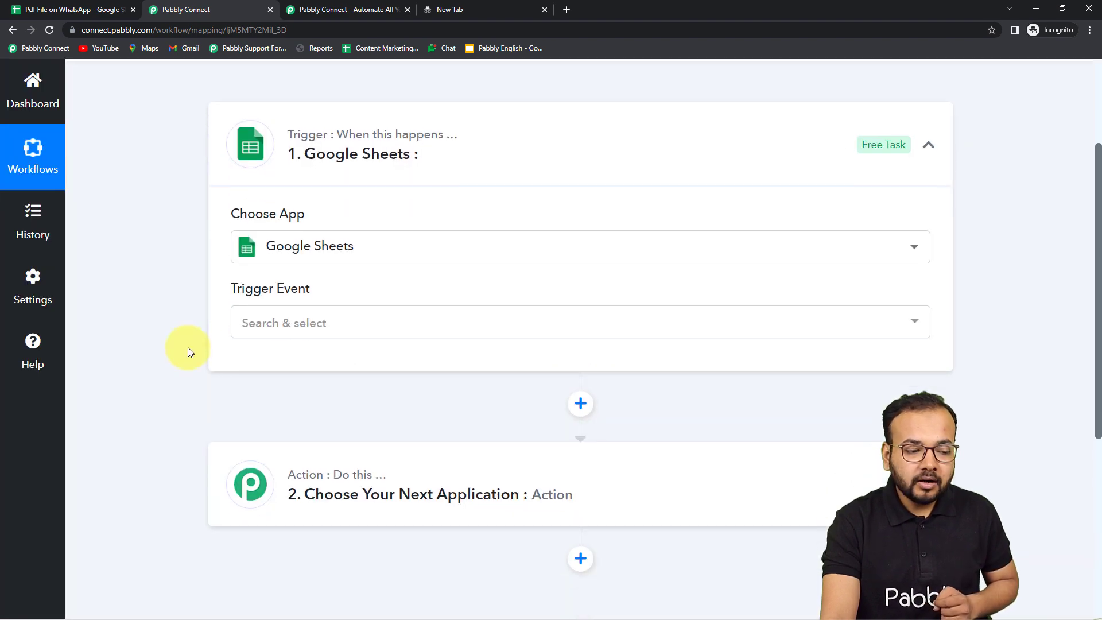
pyautogui.click(358, 262)
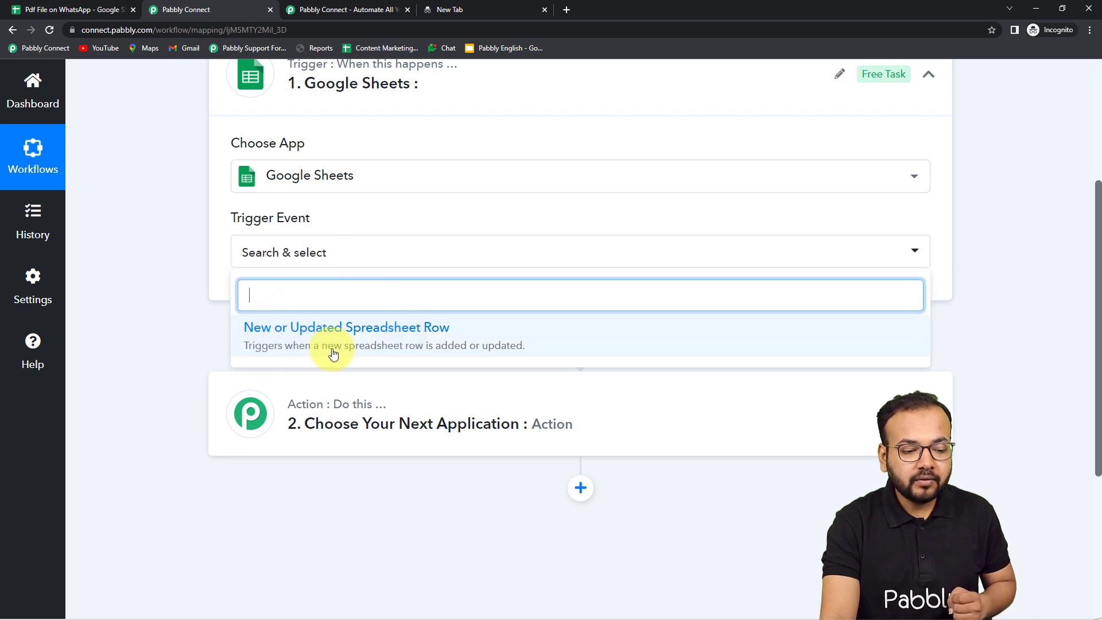
pyautogui.click(452, 348)
pyautogui.scroll(-3, 242, 281)
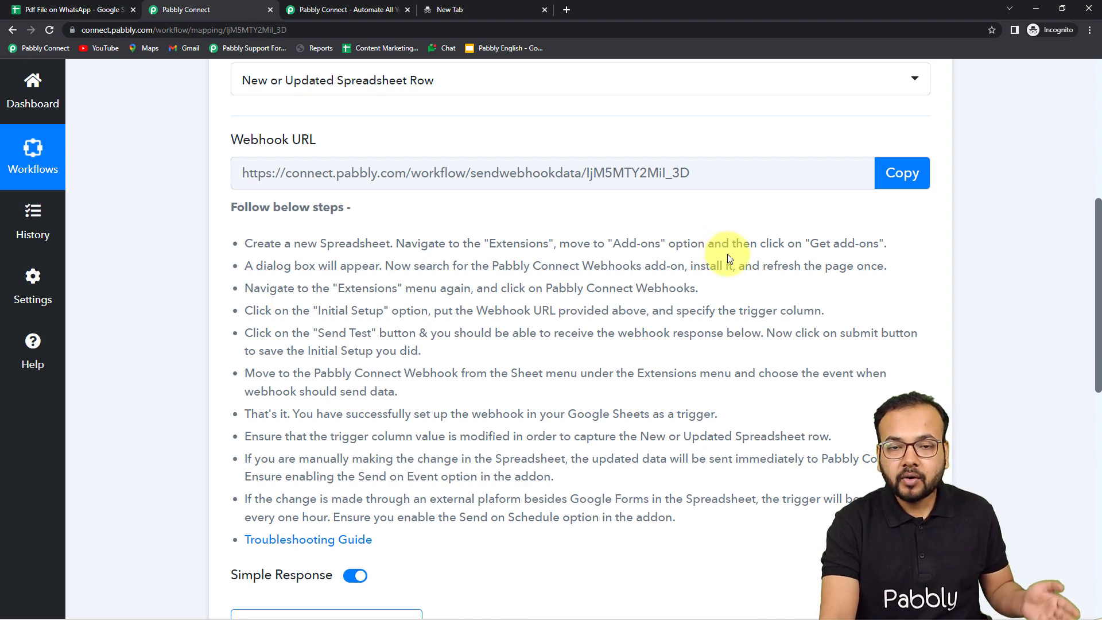
pyautogui.scroll(-3, 728, 254)
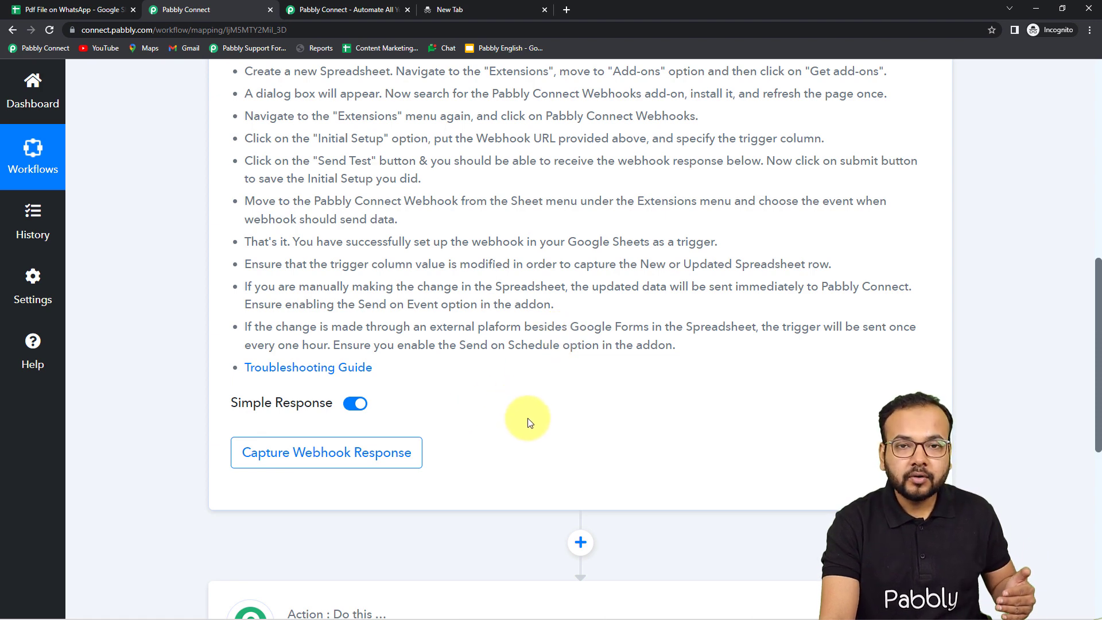
pyautogui.scroll(3, 528, 423)
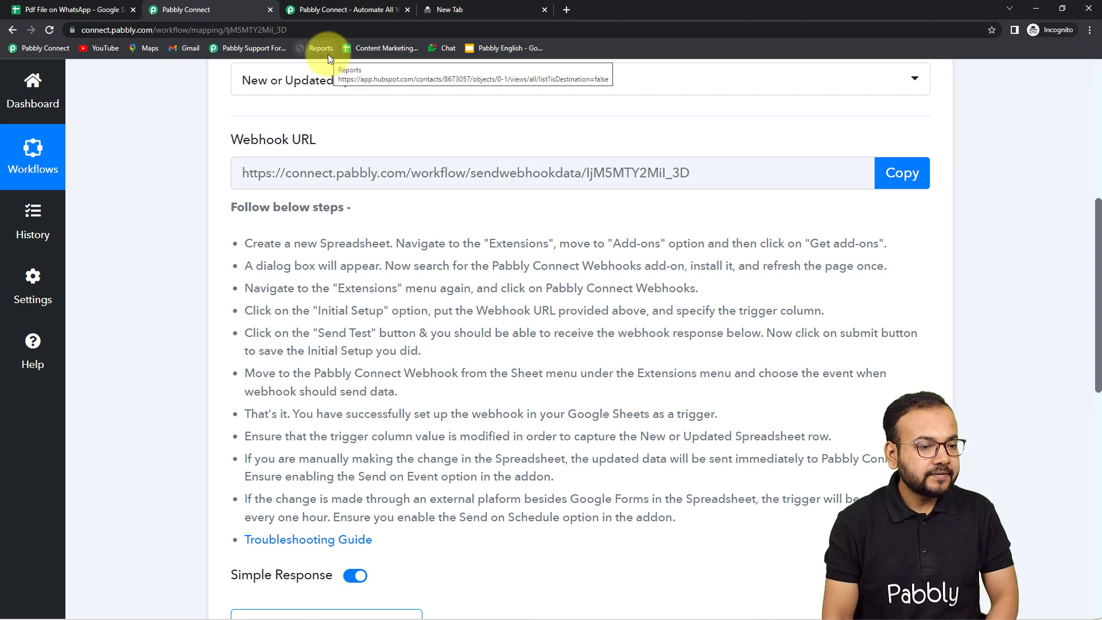
# Step: From the "Pdf File on WhatsApp" spreadsheet, look up the Pabbly Connect Webhooks add-on in the Google Workspace Marketplace, and reload the sheet
pyautogui.click(92, 12)
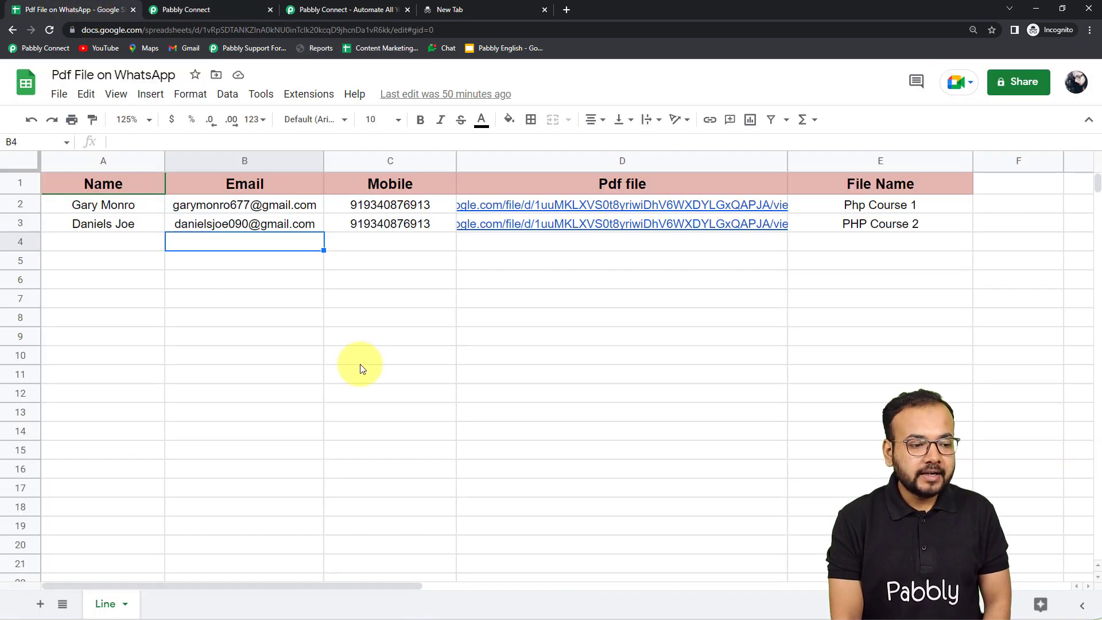
pyautogui.click(298, 98)
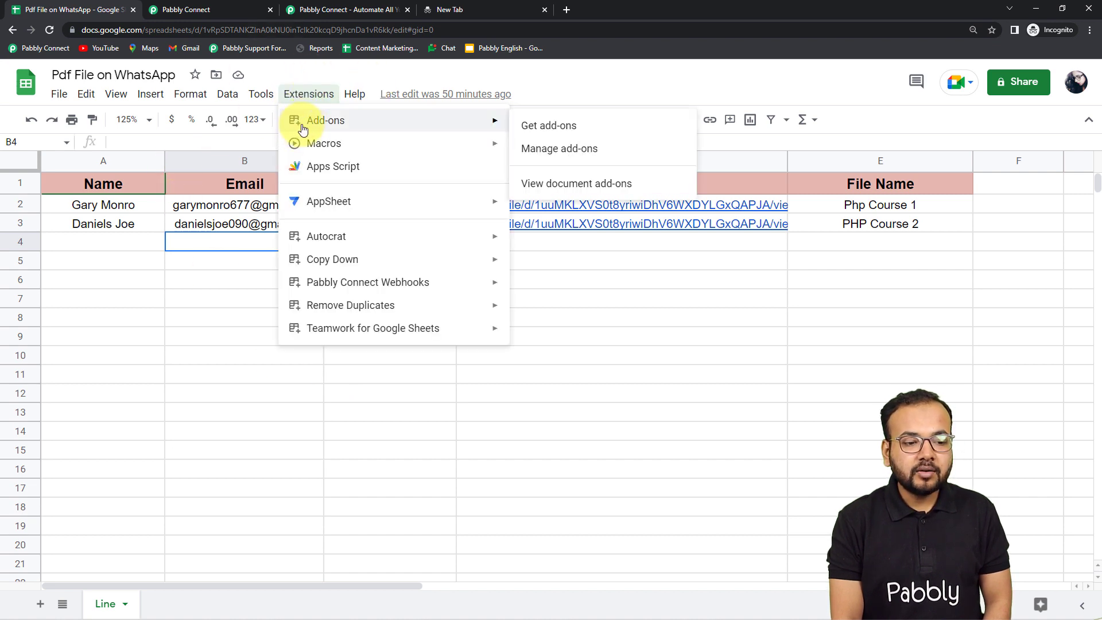
pyautogui.moveTo(498, 120)
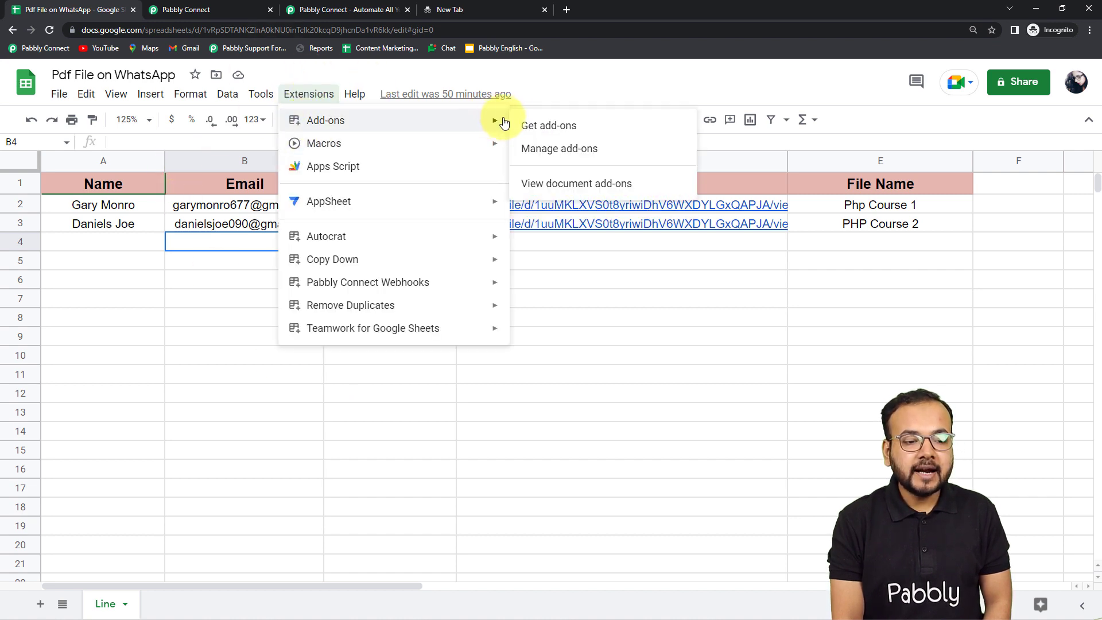
pyautogui.click(550, 127)
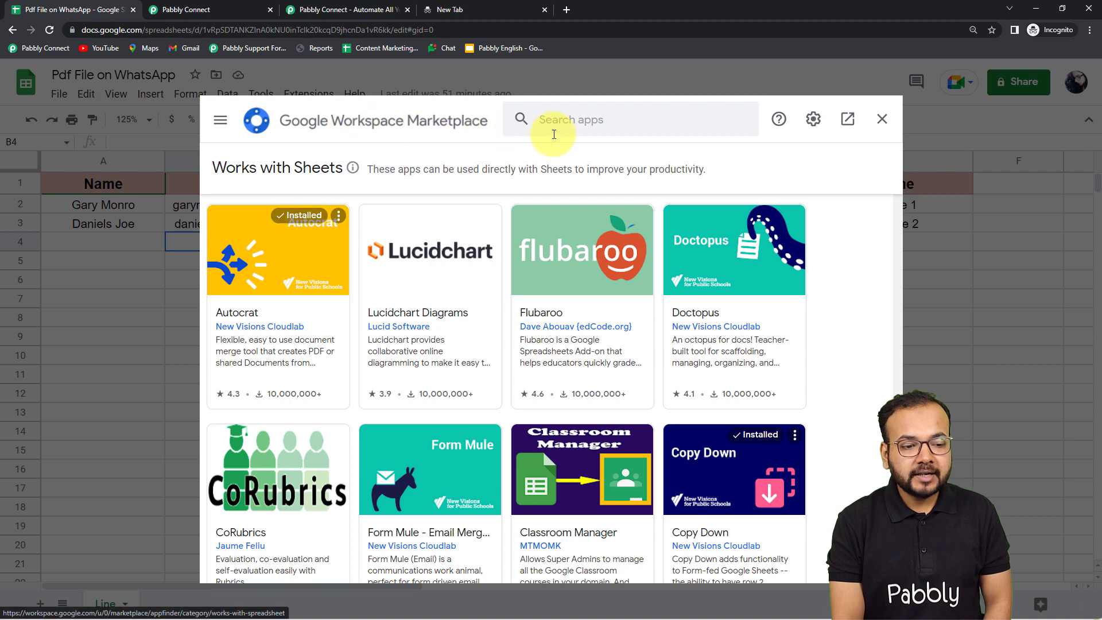
pyautogui.click(591, 118)
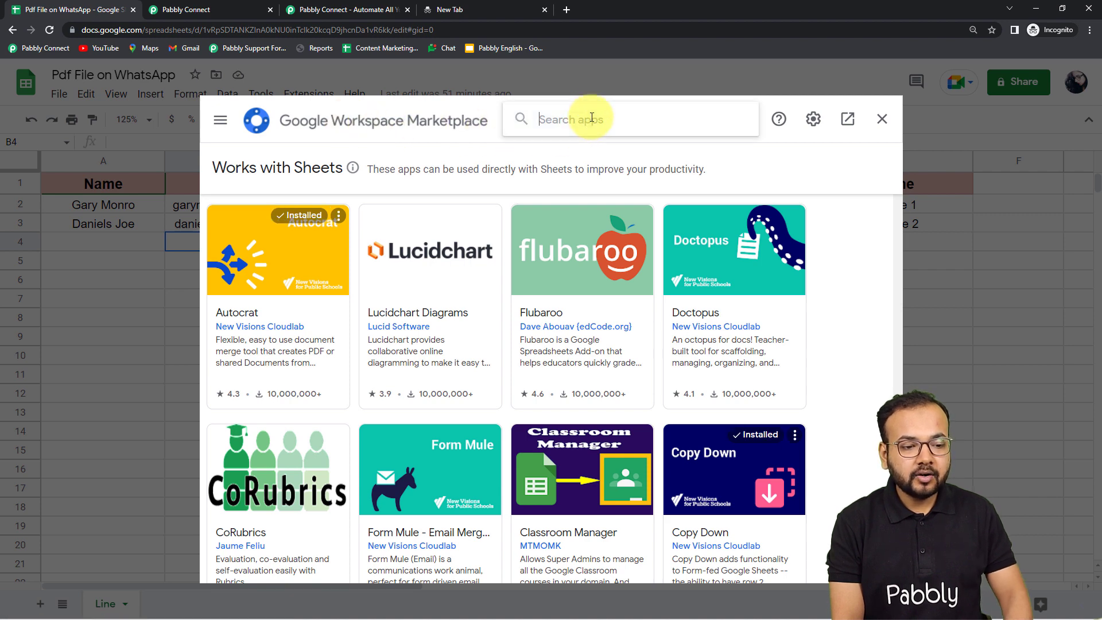
pyautogui.write('pabb')
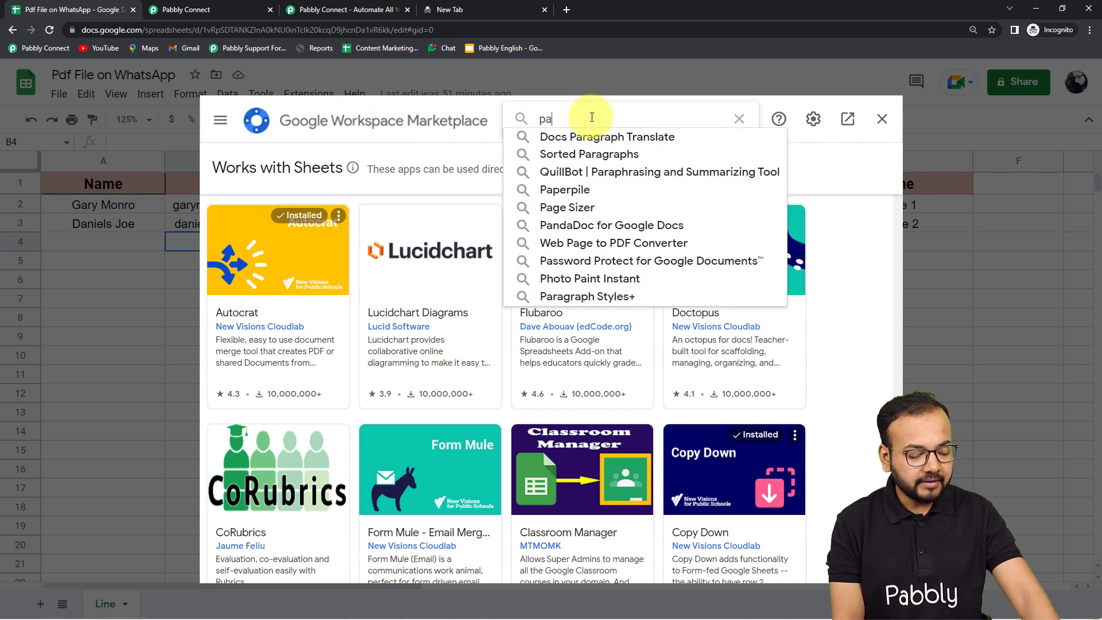
pyautogui.click(598, 138)
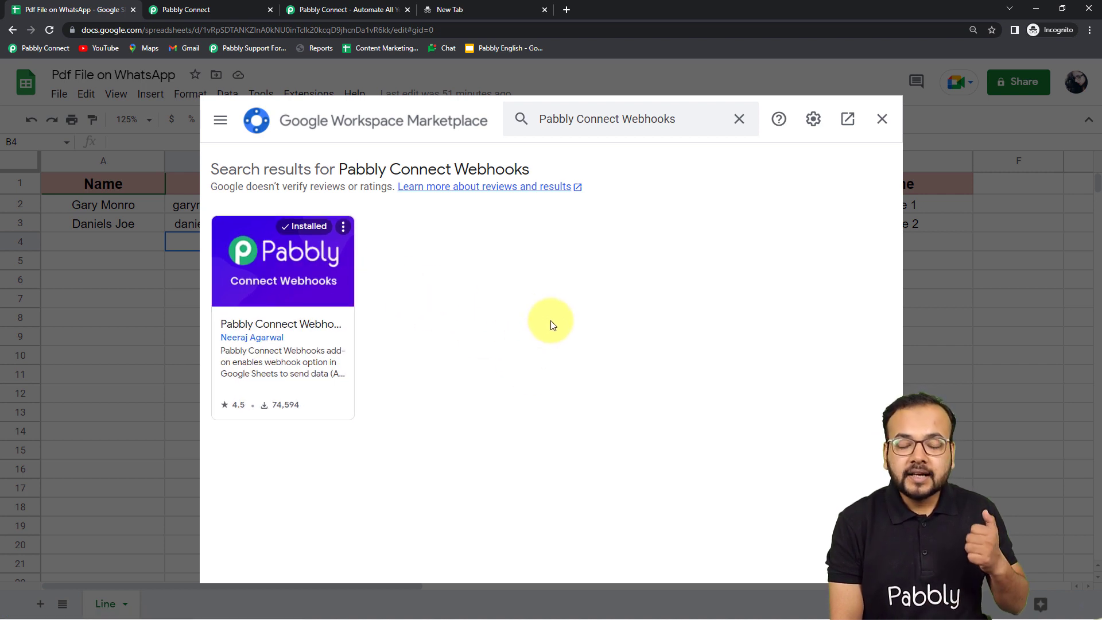
pyautogui.click(876, 122)
pyautogui.click(49, 30)
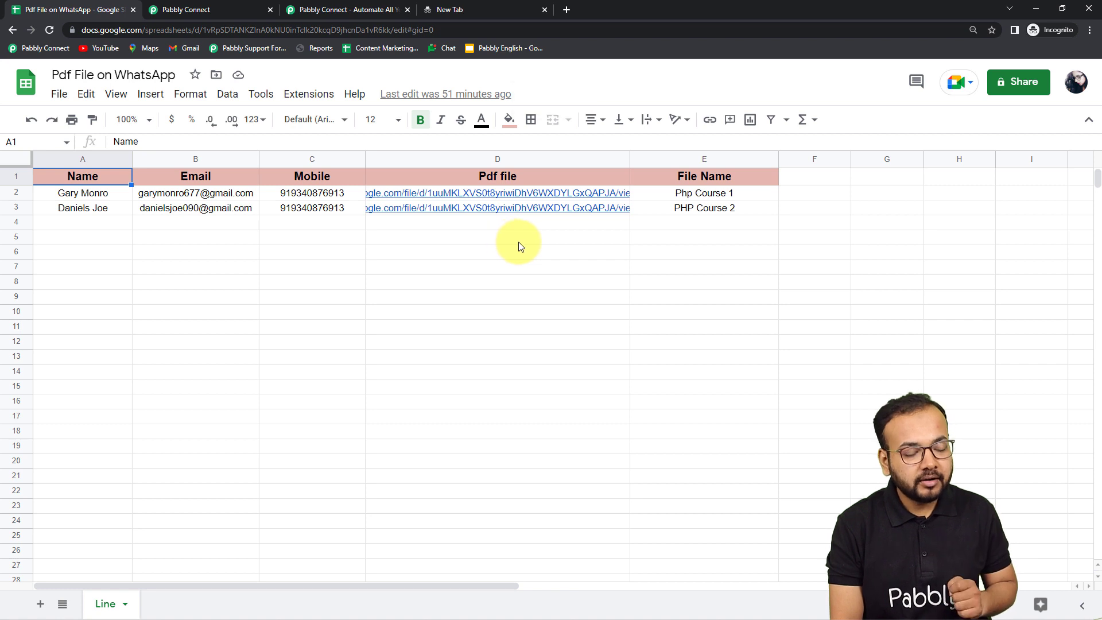
# Step: Clear the webhook URL and trigger column in the Pabbly Connect Webhooks initial setup and close the dialog
pyautogui.click(308, 94)
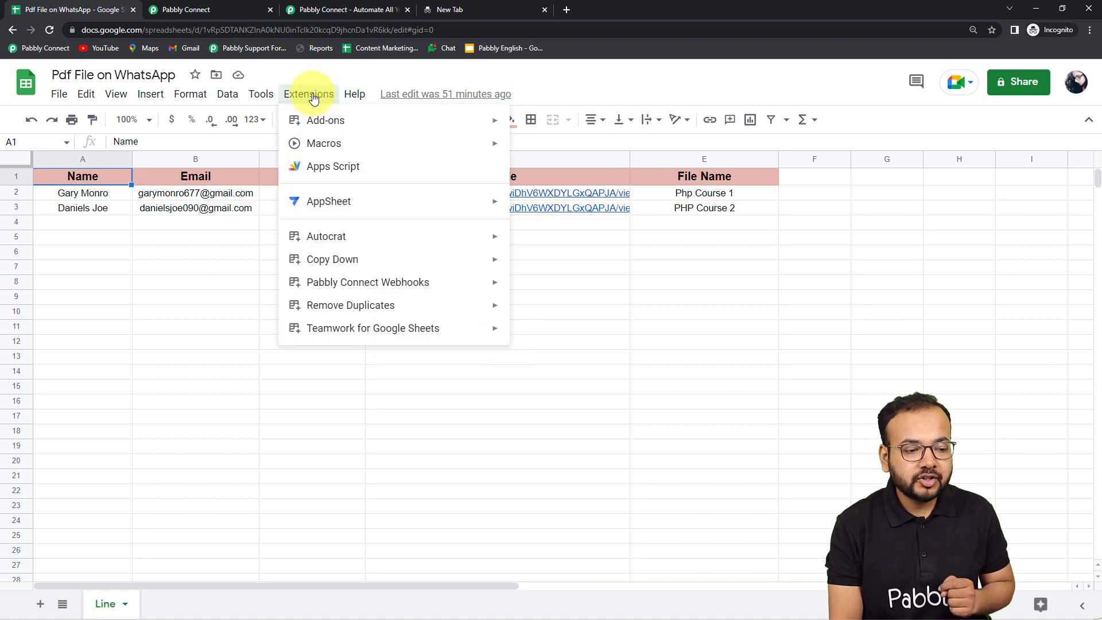
pyautogui.moveTo(307, 290)
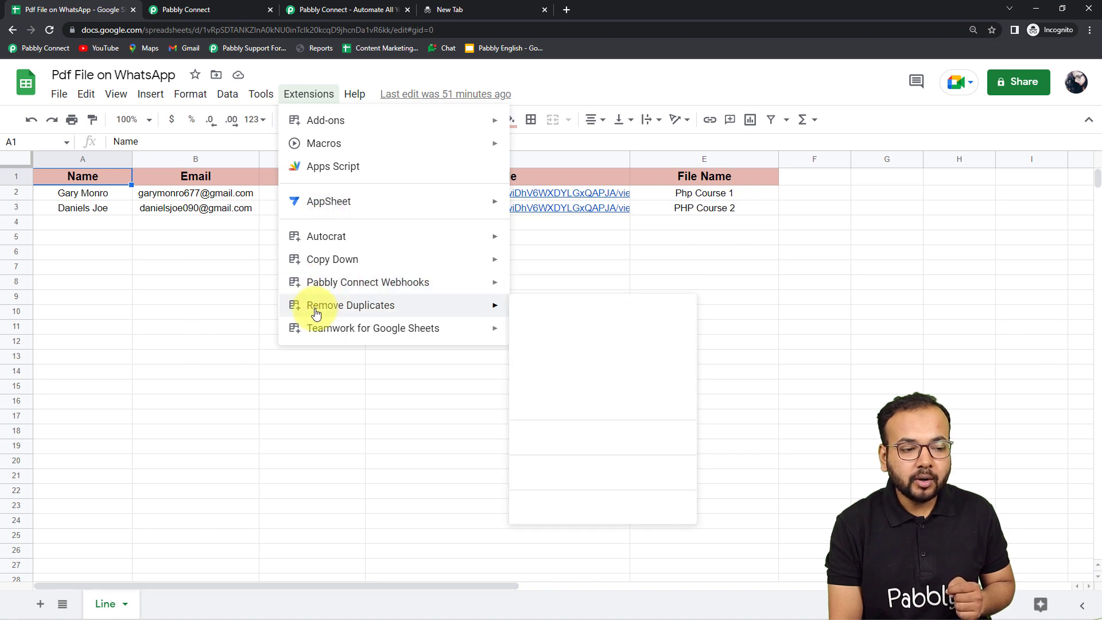
pyautogui.moveTo(315, 310)
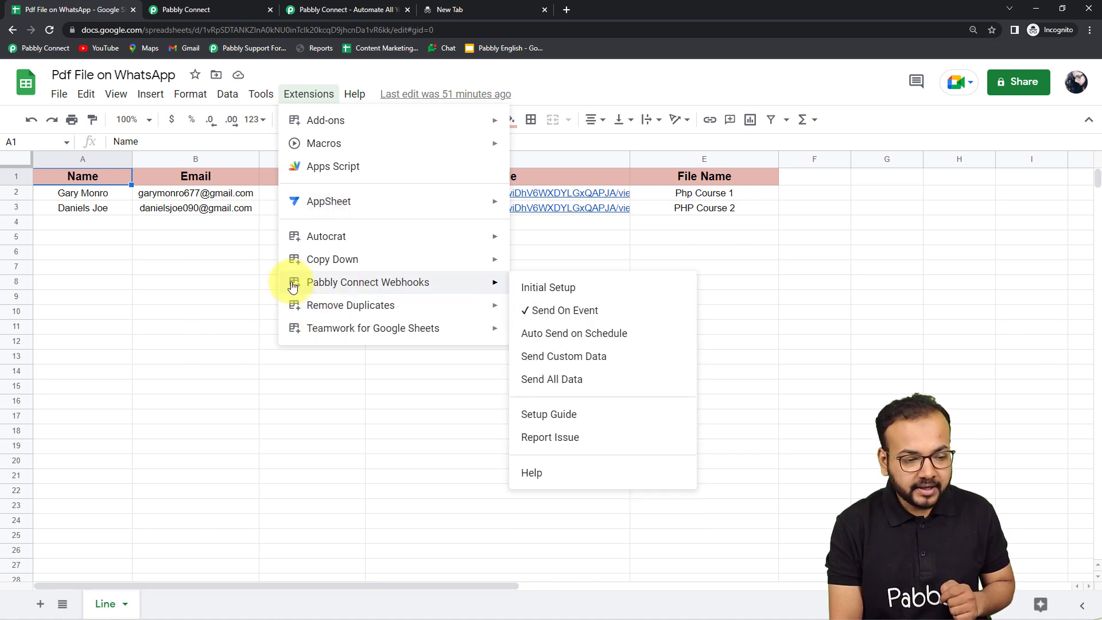
pyautogui.click(555, 294)
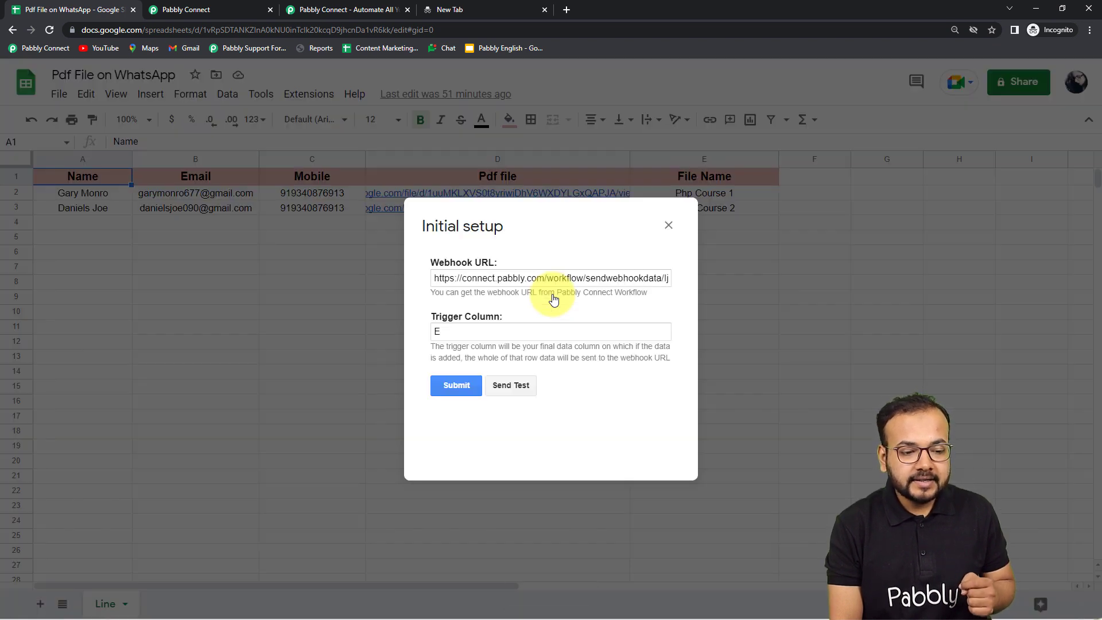
pyautogui.tripleClick(553, 280)
pyautogui.press('BackSpace')
pyautogui.click(470, 329)
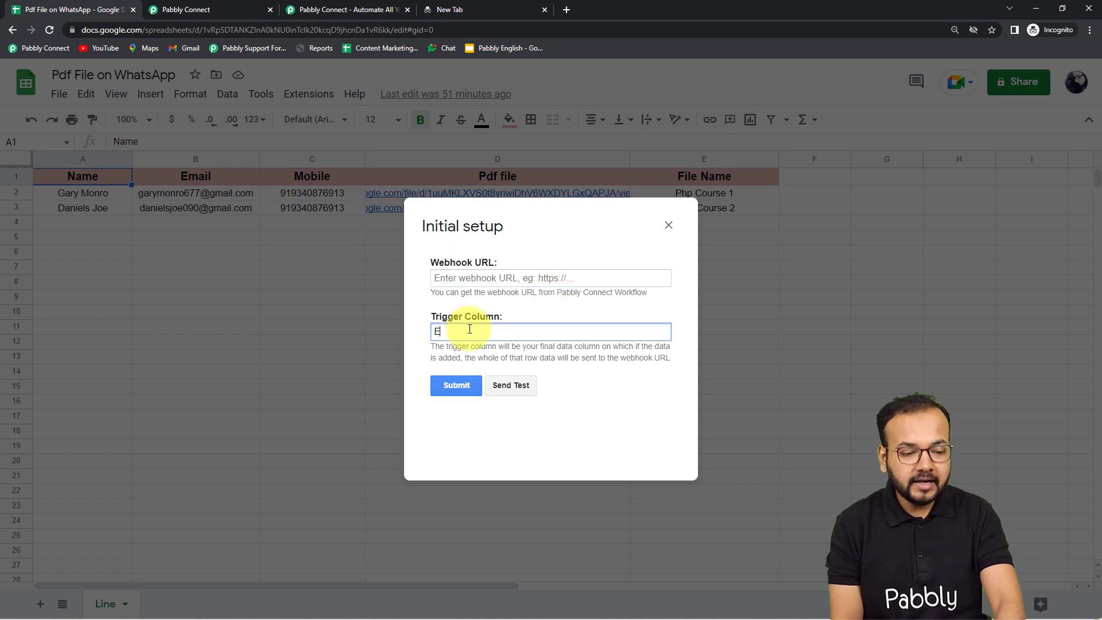
pyautogui.press('BackSpace')
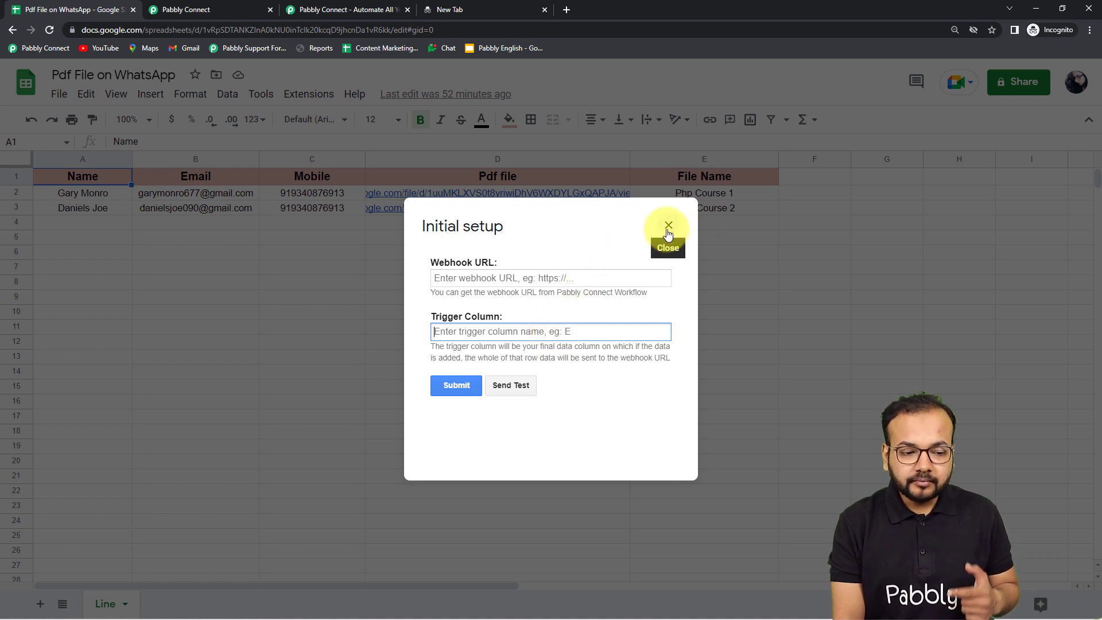
pyautogui.click(669, 225)
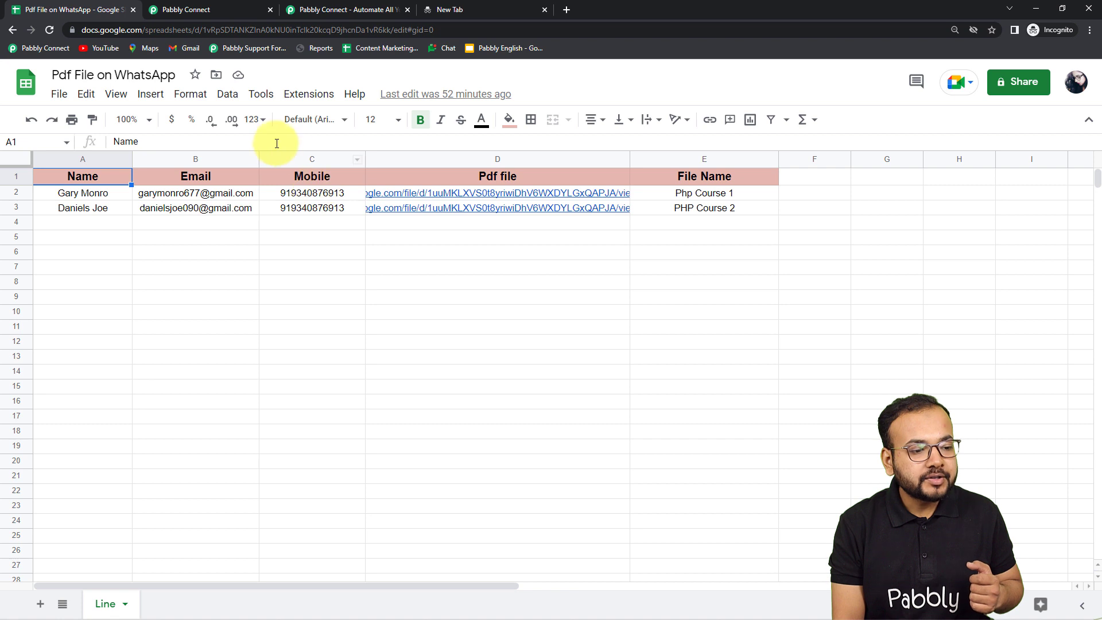
# Step: Open the Pabbly Connect Webhooks initial setup in the sheet and fill in the webhook URL copied from the workflow, with trigger column E
pyautogui.click(308, 98)
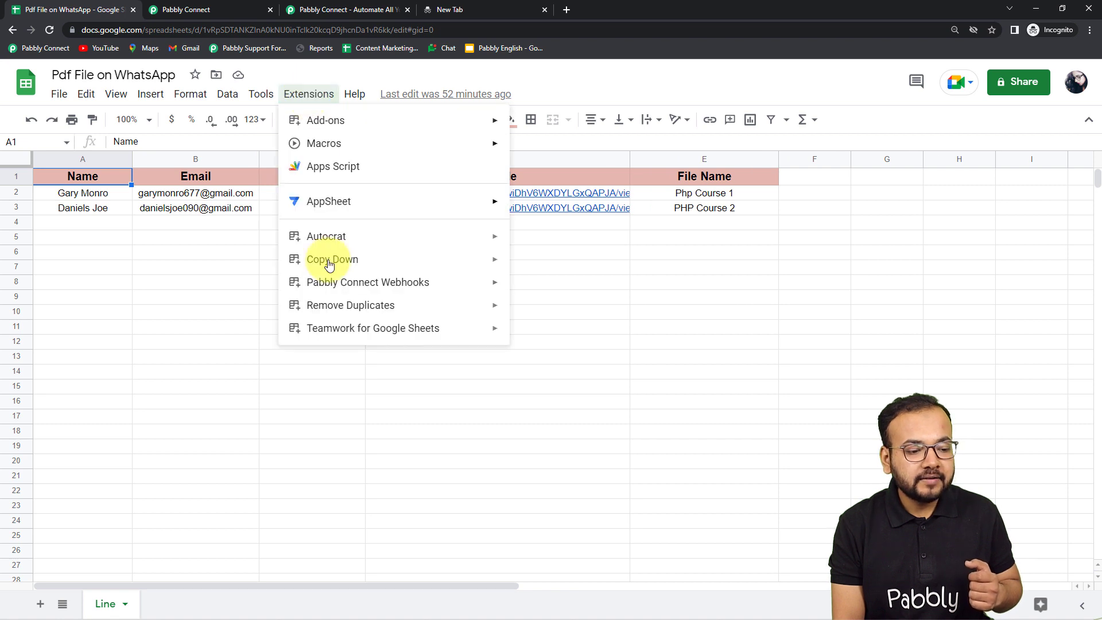
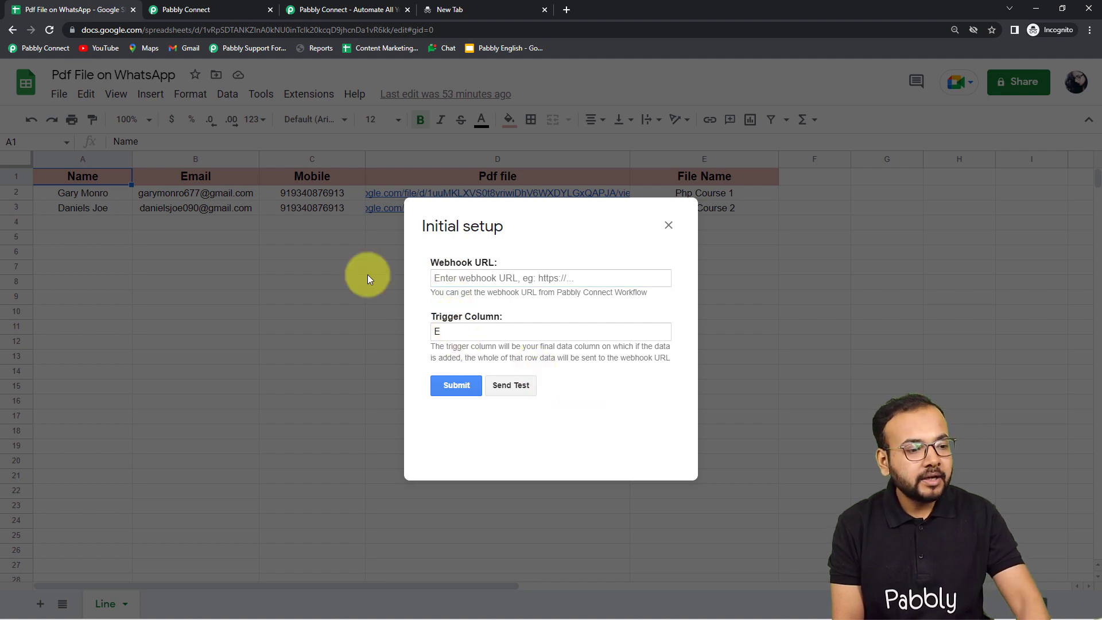
pyautogui.click(181, 9)
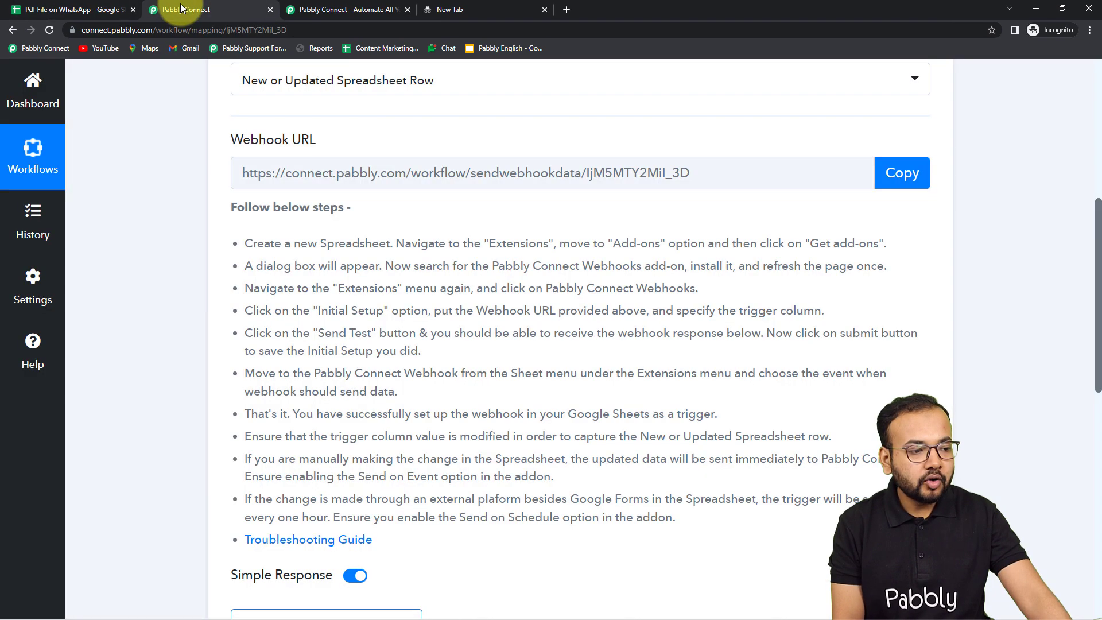
pyautogui.click(913, 173)
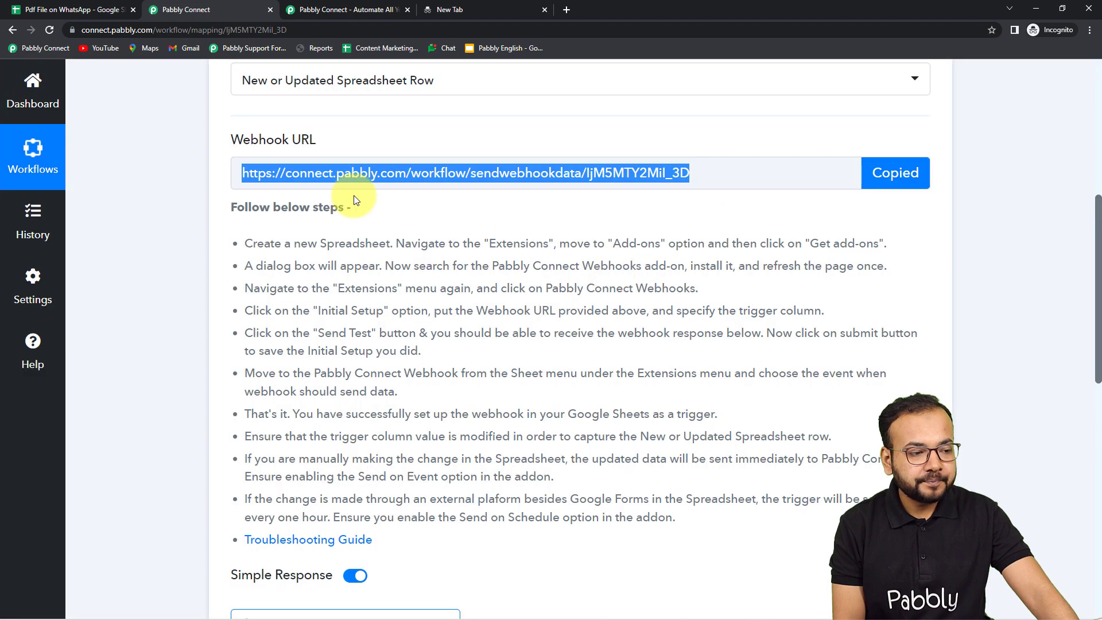
pyautogui.click(62, 8)
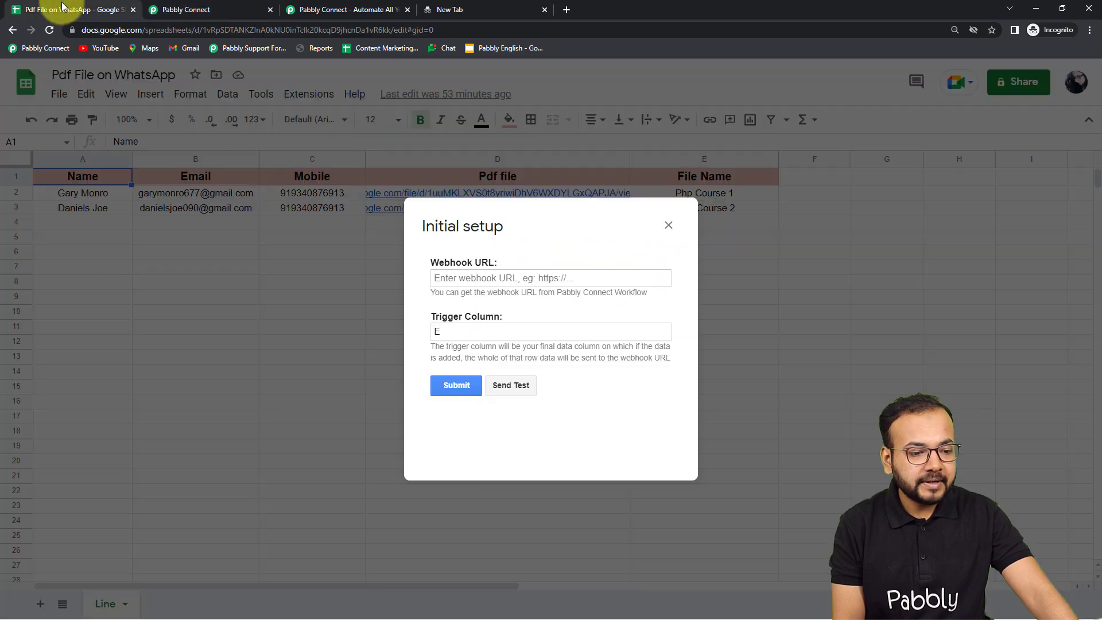
pyautogui.rightClick(493, 278)
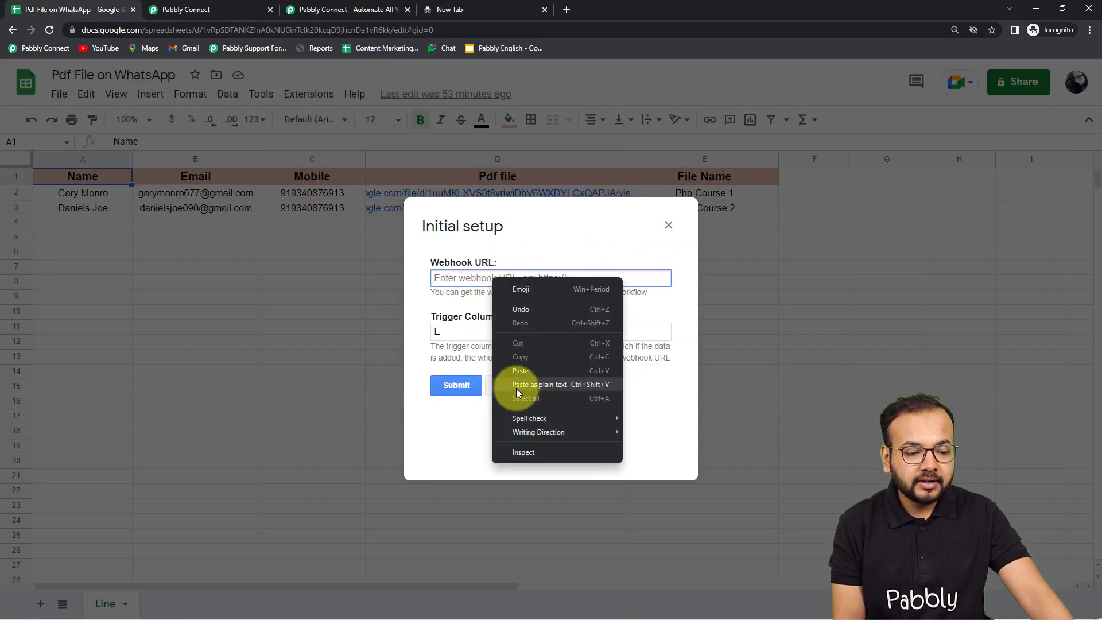
pyautogui.click(518, 383)
pyautogui.click(606, 387)
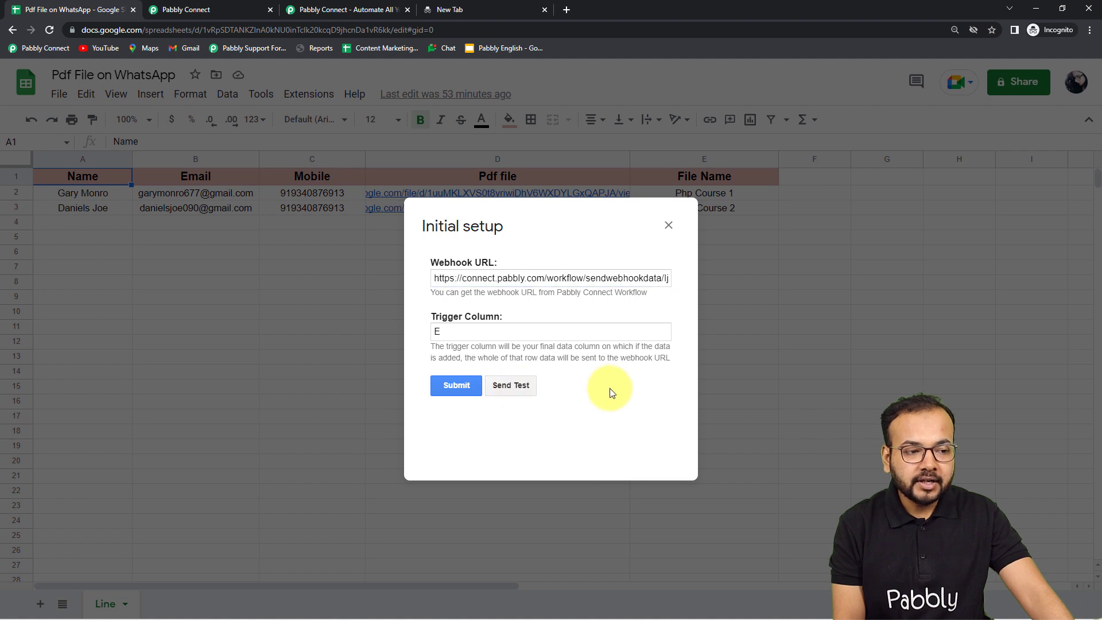
# Step: Check that the workflow is waiting for a webhook response, and send test data from the sheet's initial setup
pyautogui.click(217, 9)
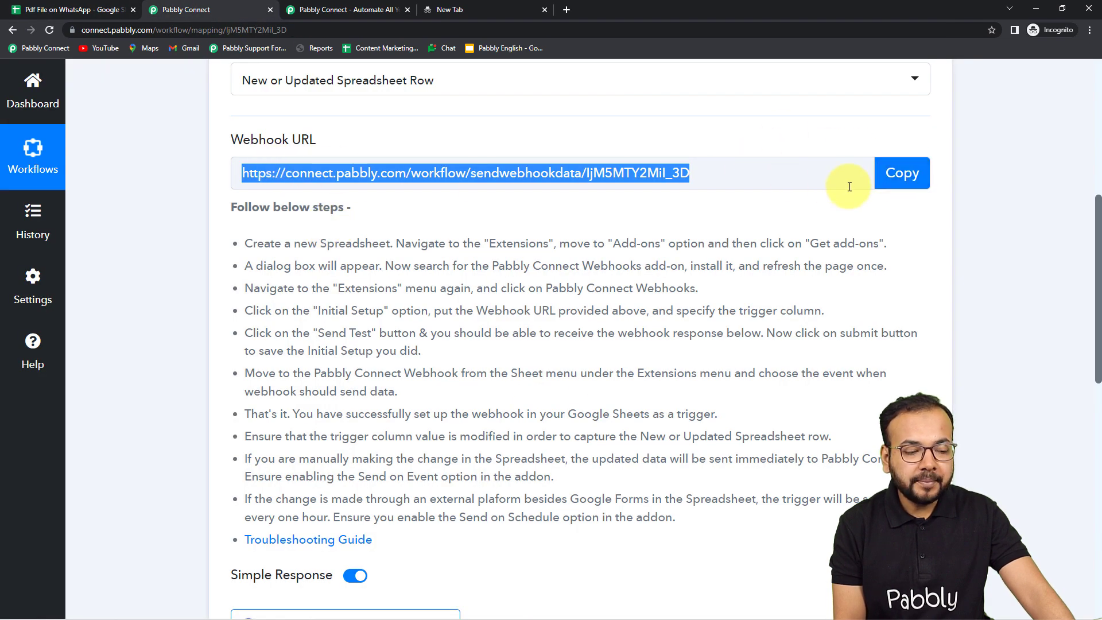
pyautogui.scroll(-6, 365, 237)
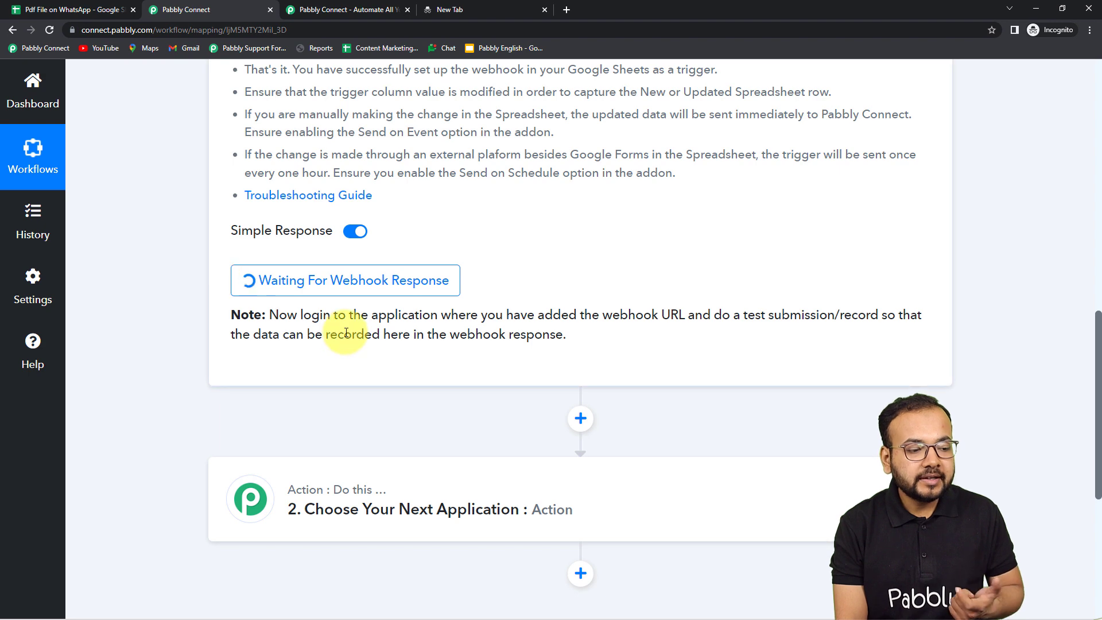
pyautogui.click(85, 11)
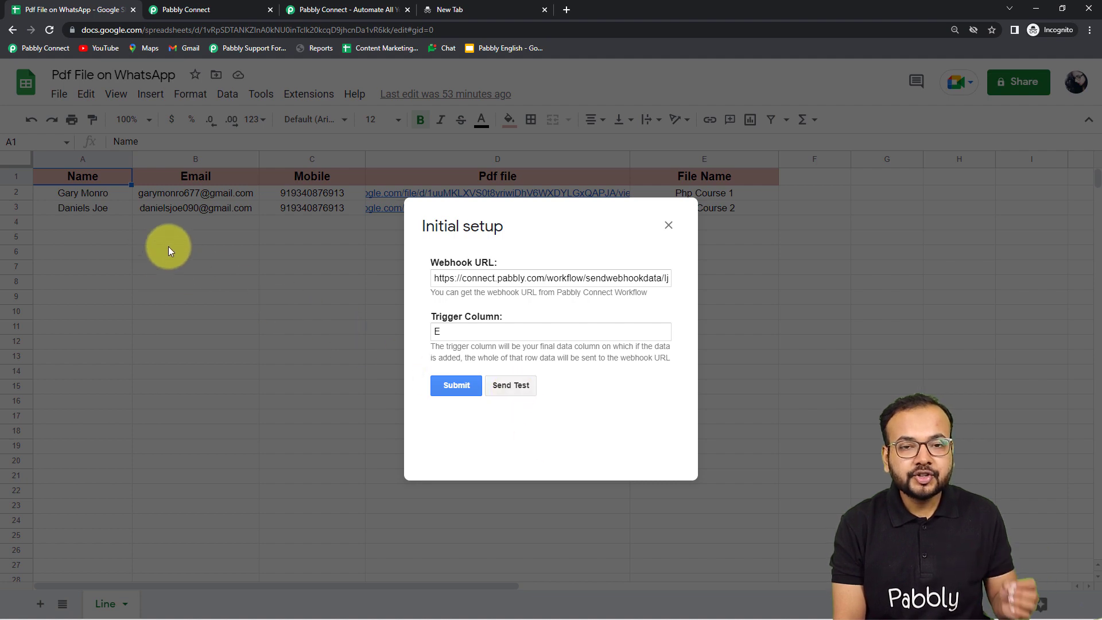
pyautogui.click(227, 14)
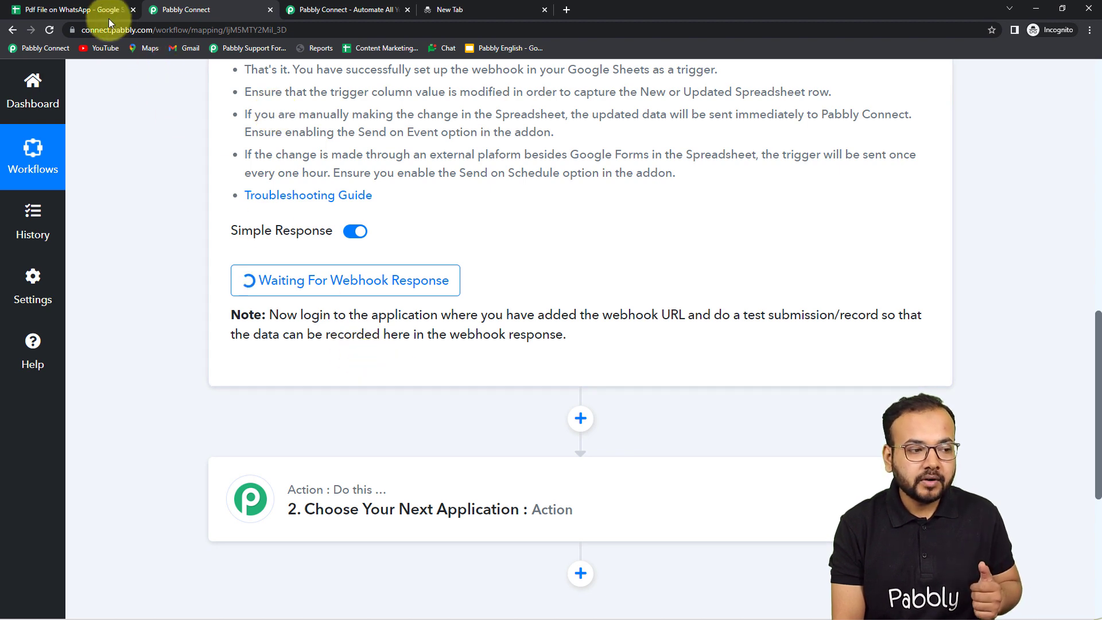
pyautogui.click(89, 10)
pyautogui.click(517, 386)
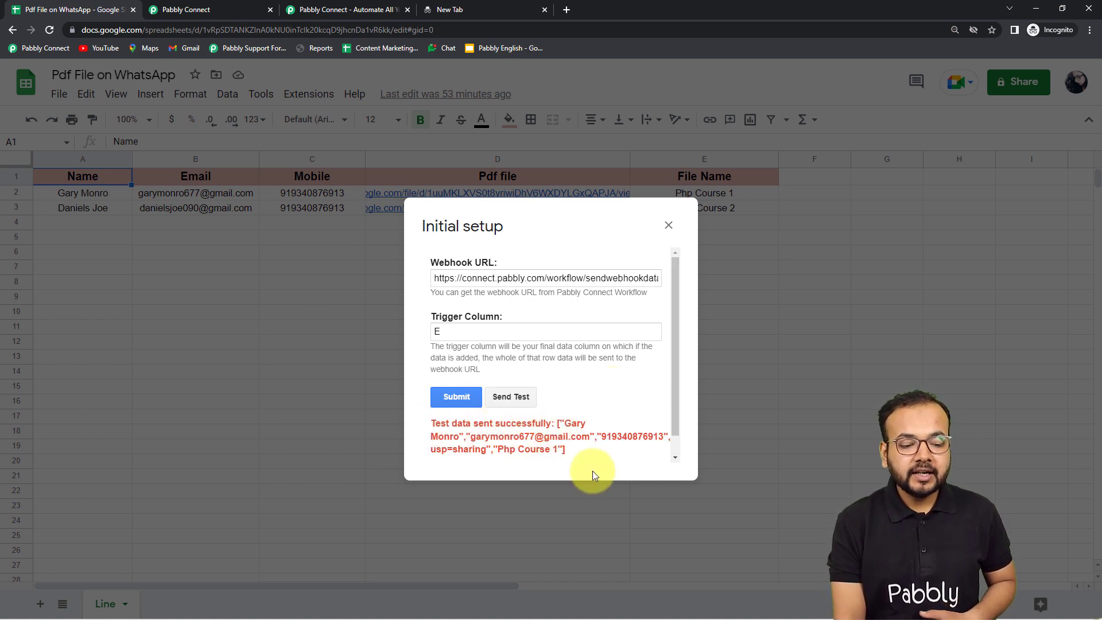
# Step: Examine the test data sent from the sheet and the response received in the workflow's Google Sheets trigger
pyautogui.click(675, 458)
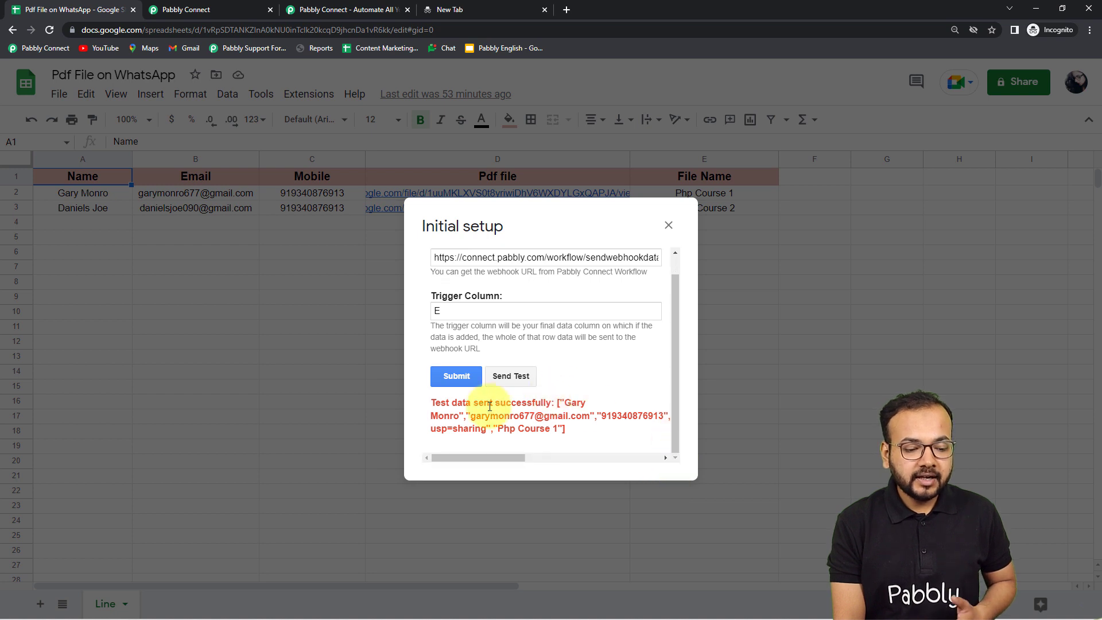
pyautogui.moveTo(504, 455); pyautogui.dragTo(552, 429)
pyautogui.moveTo(502, 462); pyautogui.dragTo(529, 463)
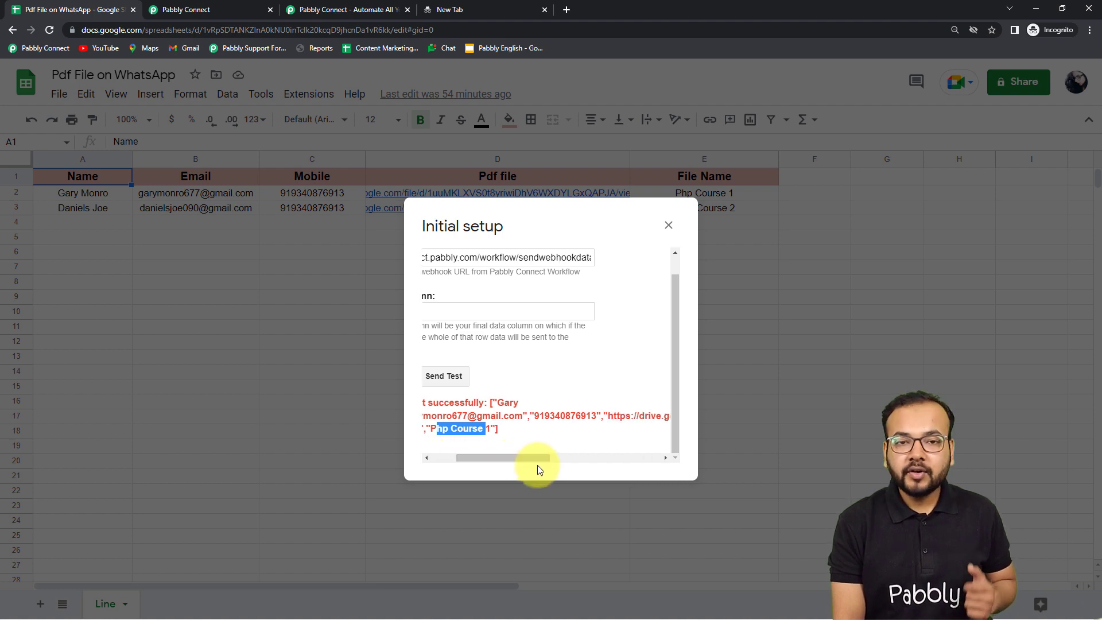
pyautogui.click(194, 8)
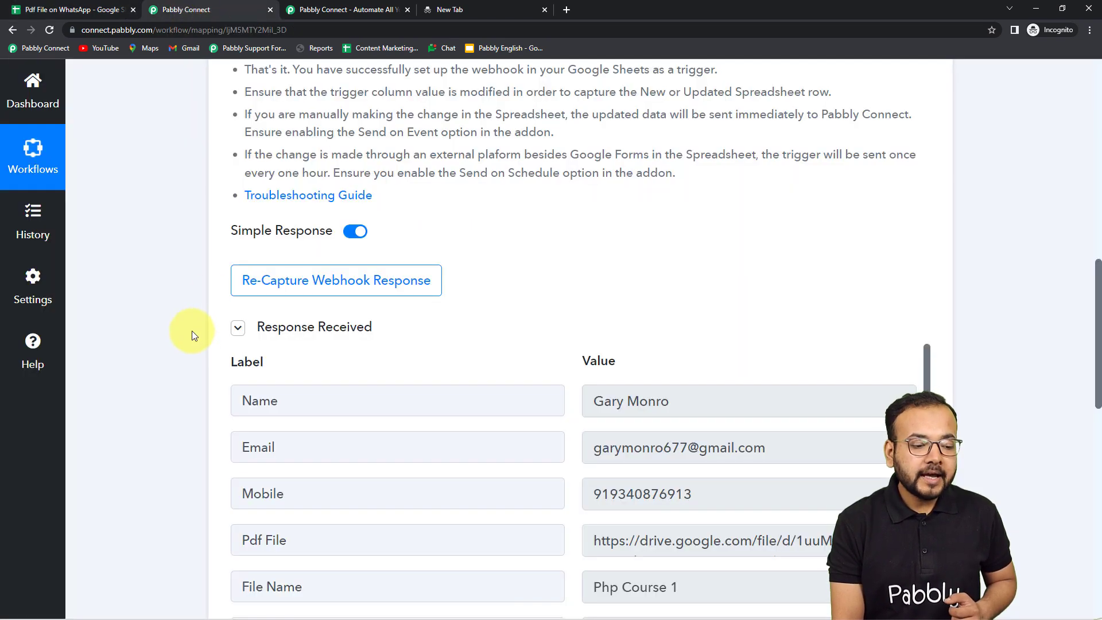
pyautogui.scroll(-3, 192, 331)
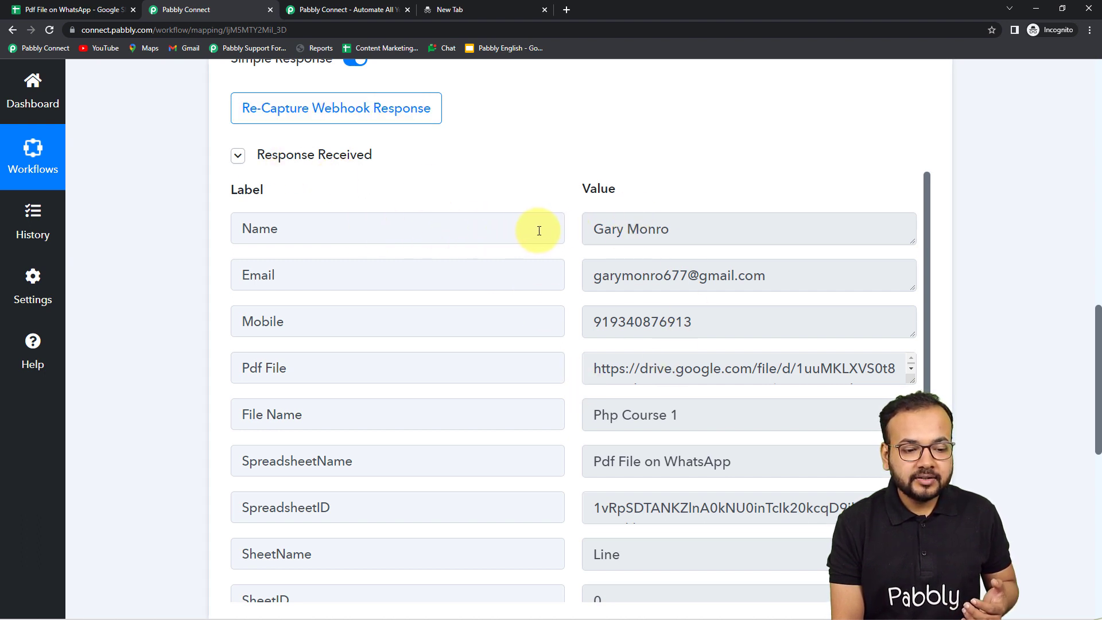
pyautogui.scroll(-2, 661, 340)
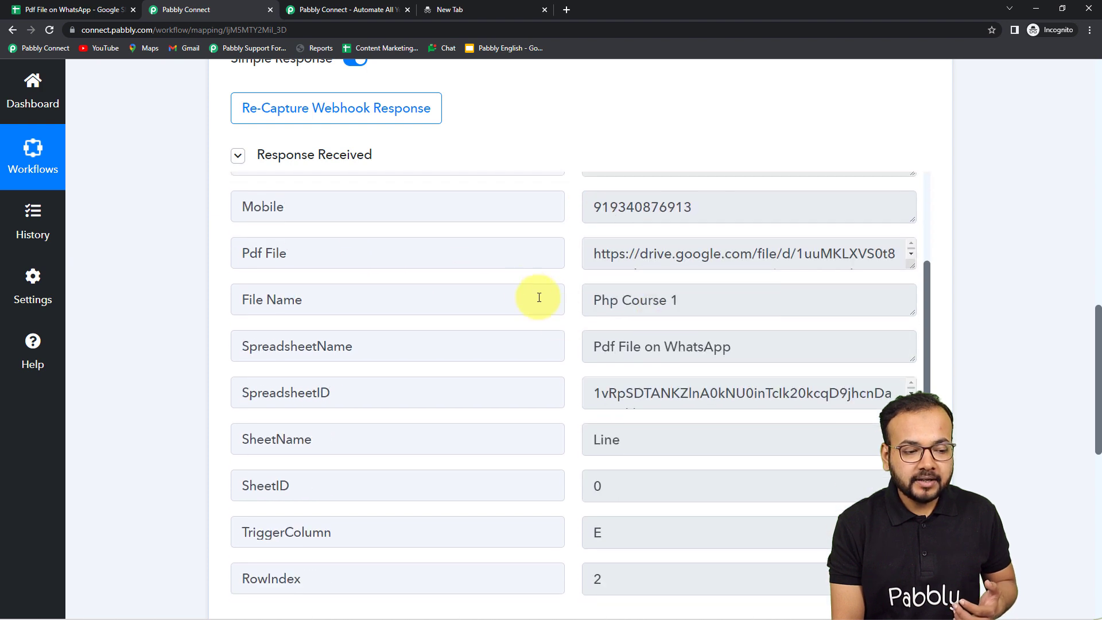
pyautogui.scroll(-1, 698, 426)
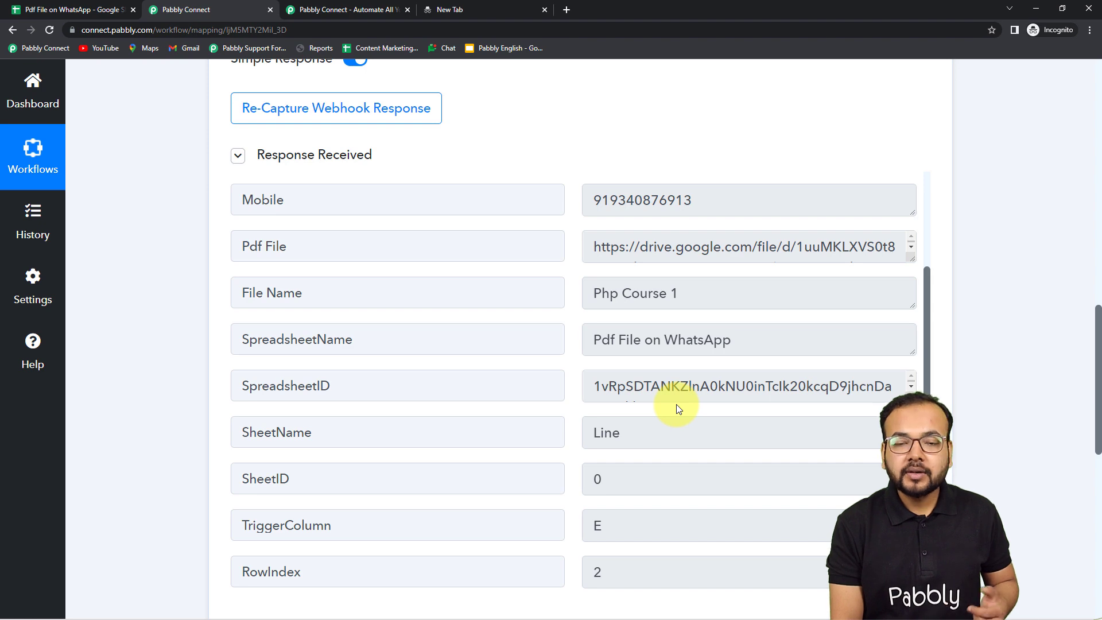
# Step: Submit the initial setup in the sheet and check the Send On Event option of Pabbly Connect Webhooks
pyautogui.click(86, 9)
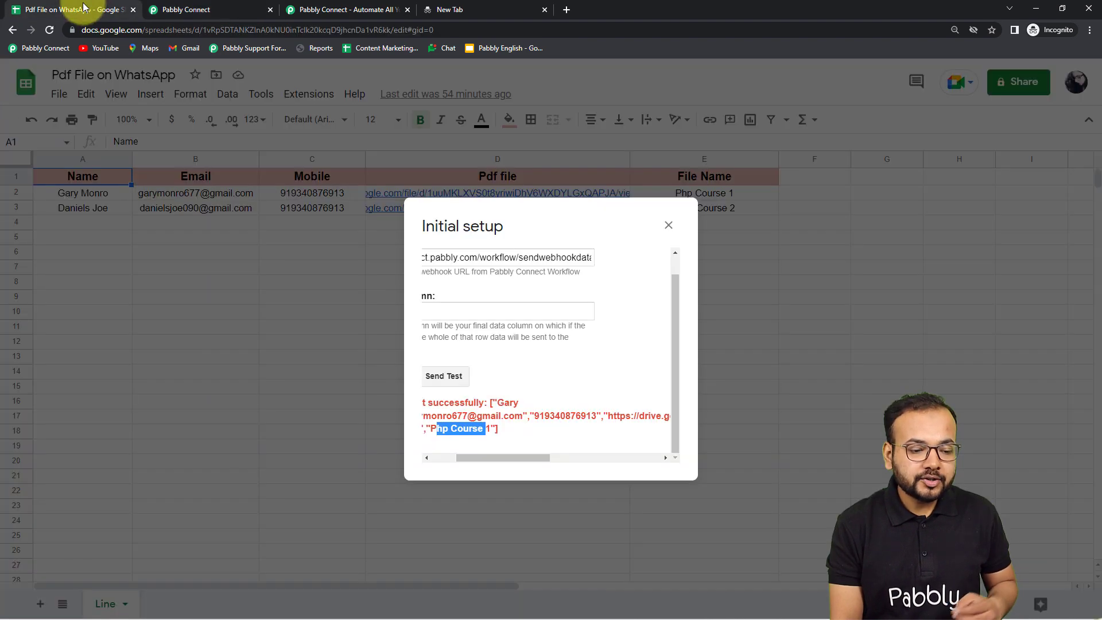
pyautogui.moveTo(502, 456); pyautogui.dragTo(360, 459)
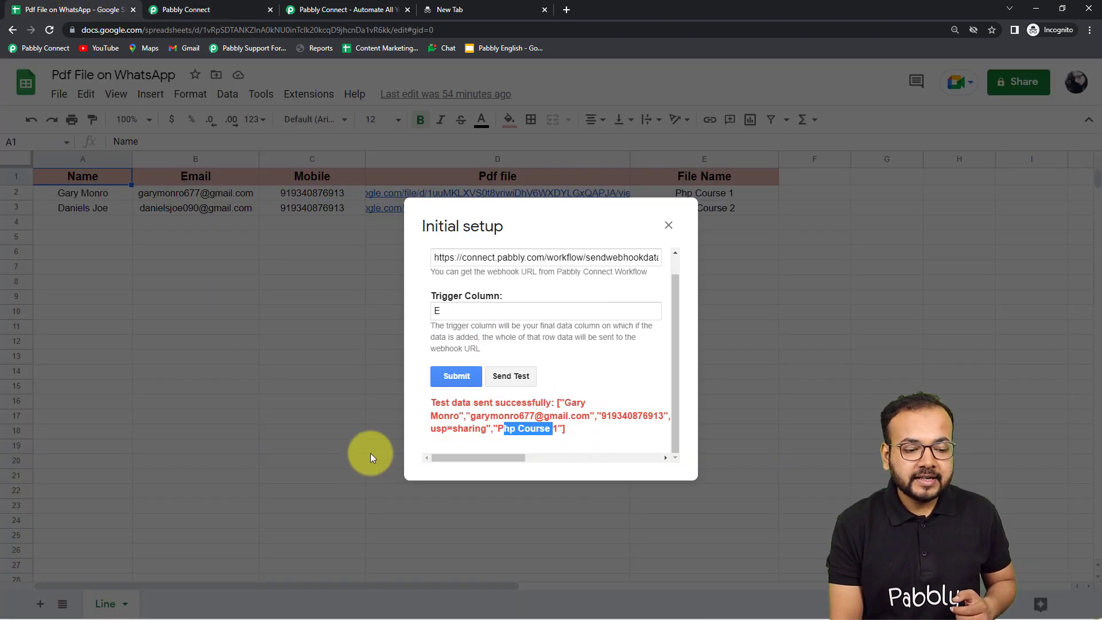
pyautogui.click(445, 376)
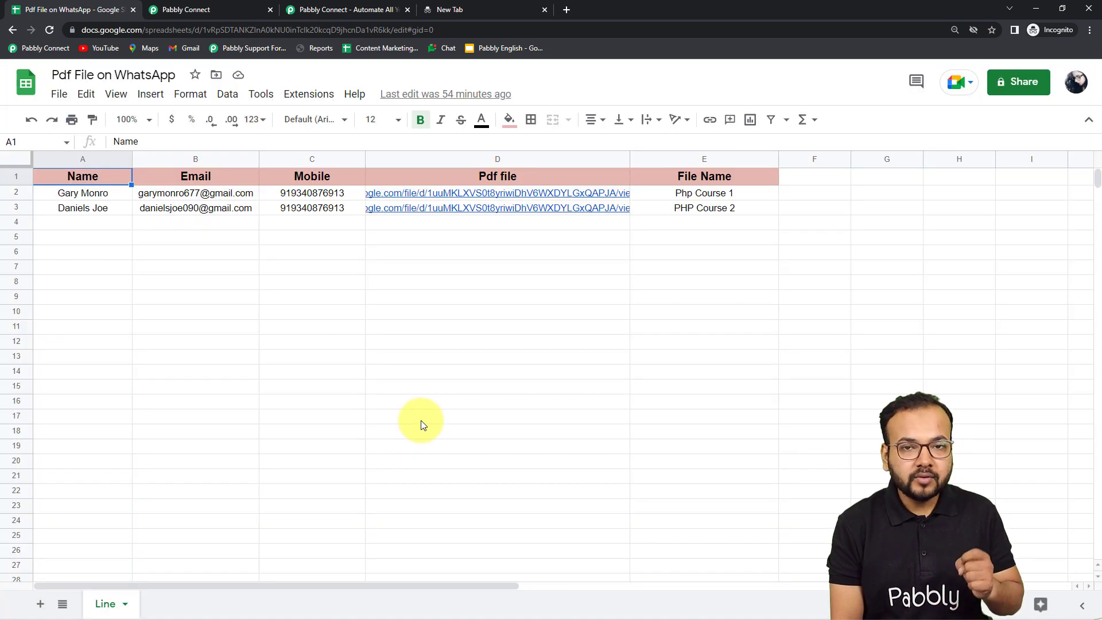
pyautogui.click(305, 98)
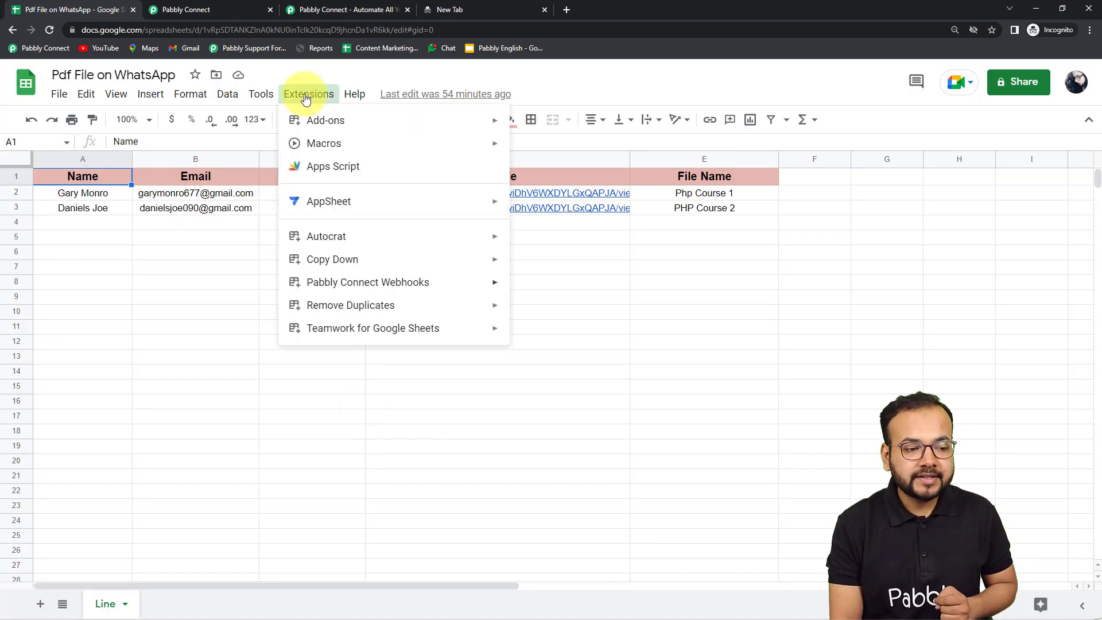
pyautogui.moveTo(317, 296)
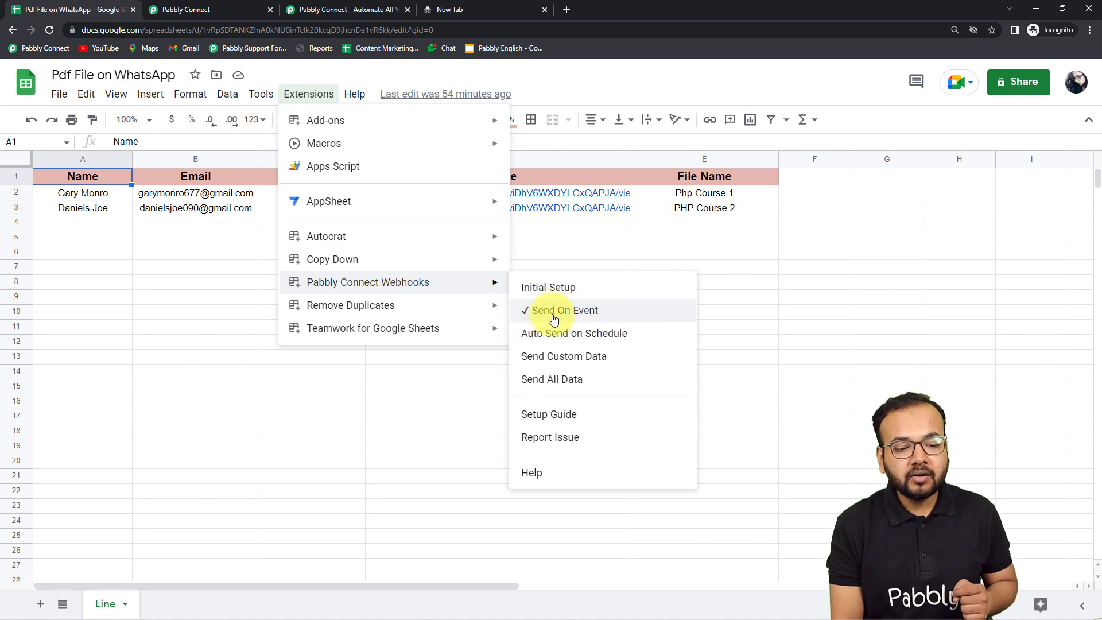
pyautogui.click(710, 240)
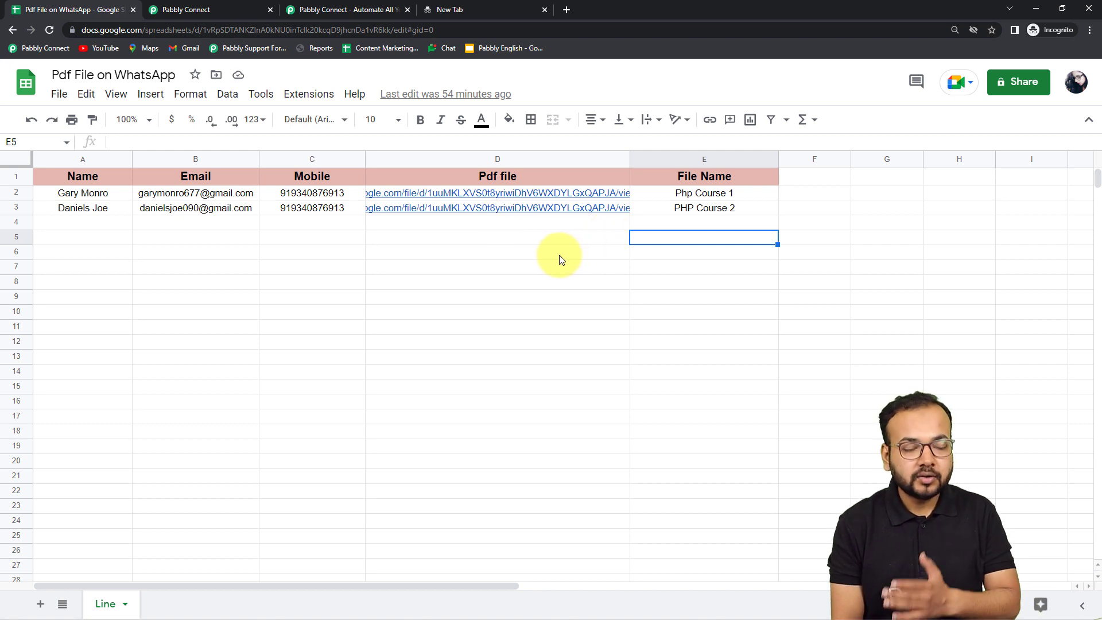
# Step: Compare the trigger response captured in the workflow with the PDF links and mobile numbers in the spreadsheet
pyautogui.click(186, 8)
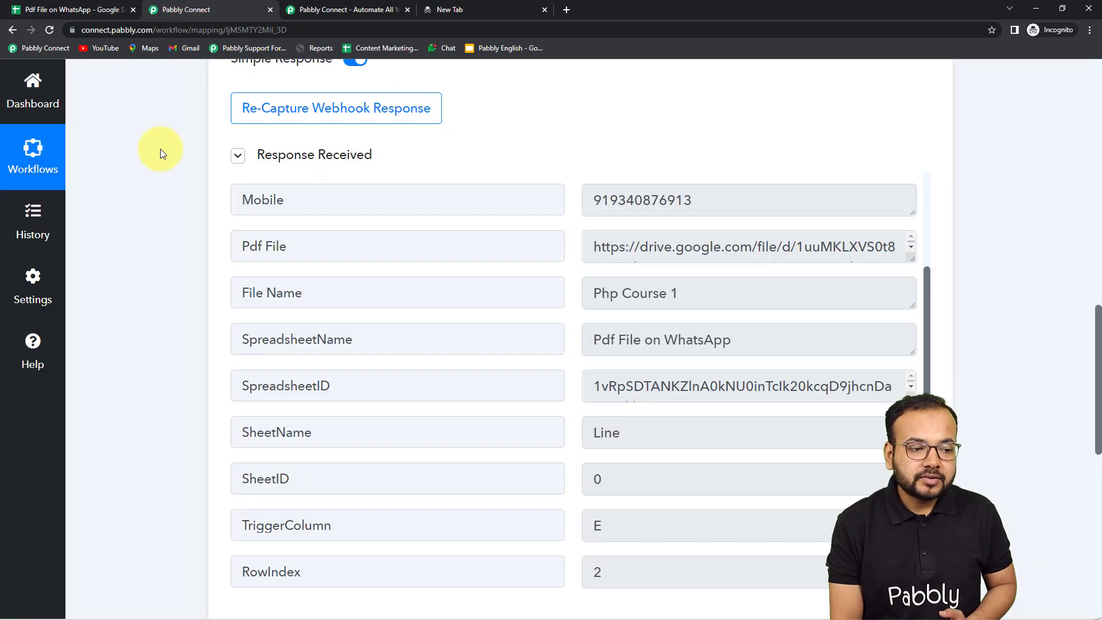
pyautogui.scroll(-5, 160, 150)
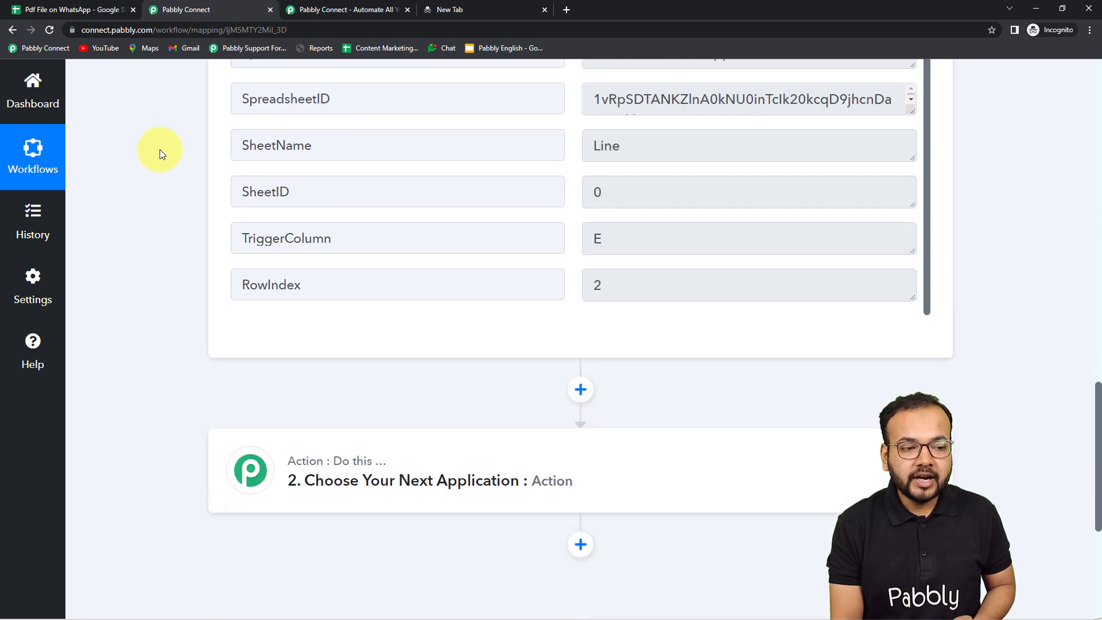
pyautogui.scroll(2, 178, 177)
pyautogui.scroll(1, 178, 177)
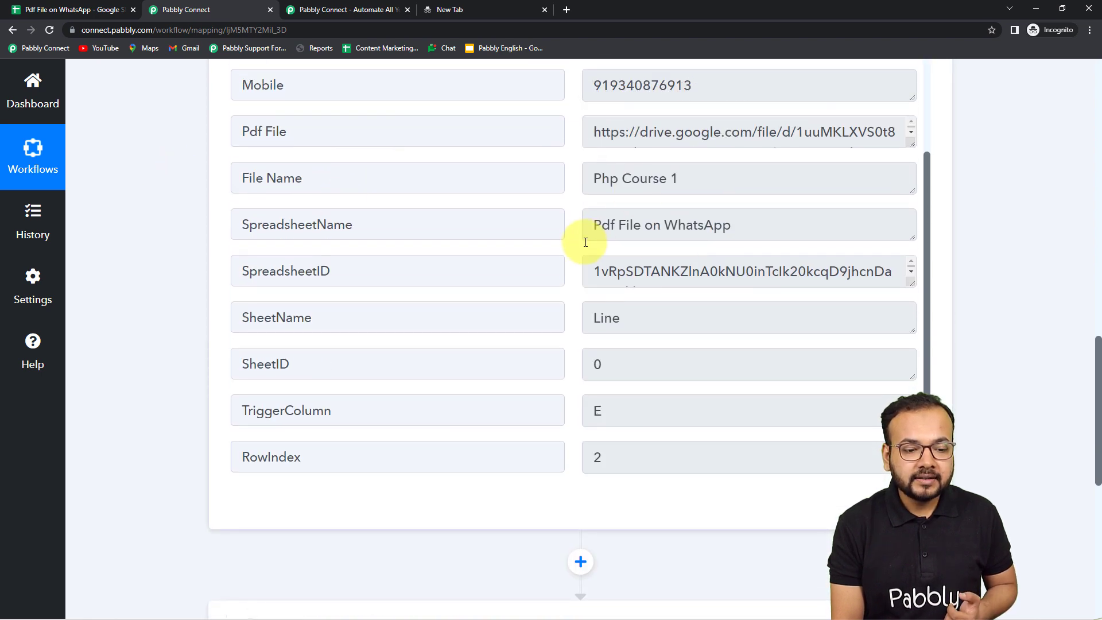
pyautogui.scroll(2, 582, 212)
pyautogui.click(86, 9)
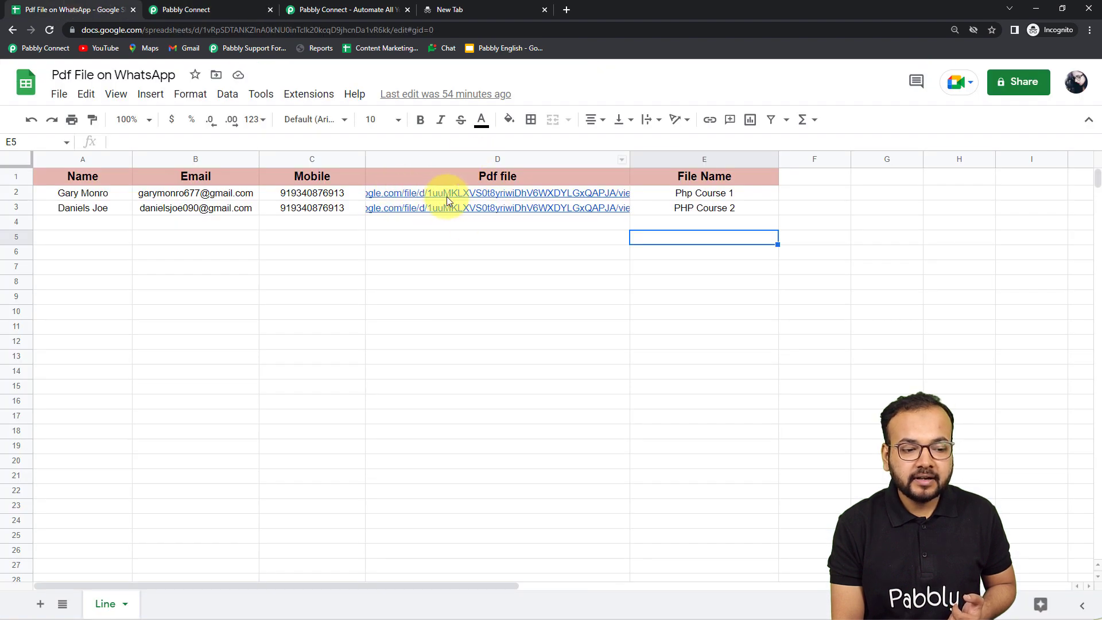
pyautogui.moveTo(505, 195)
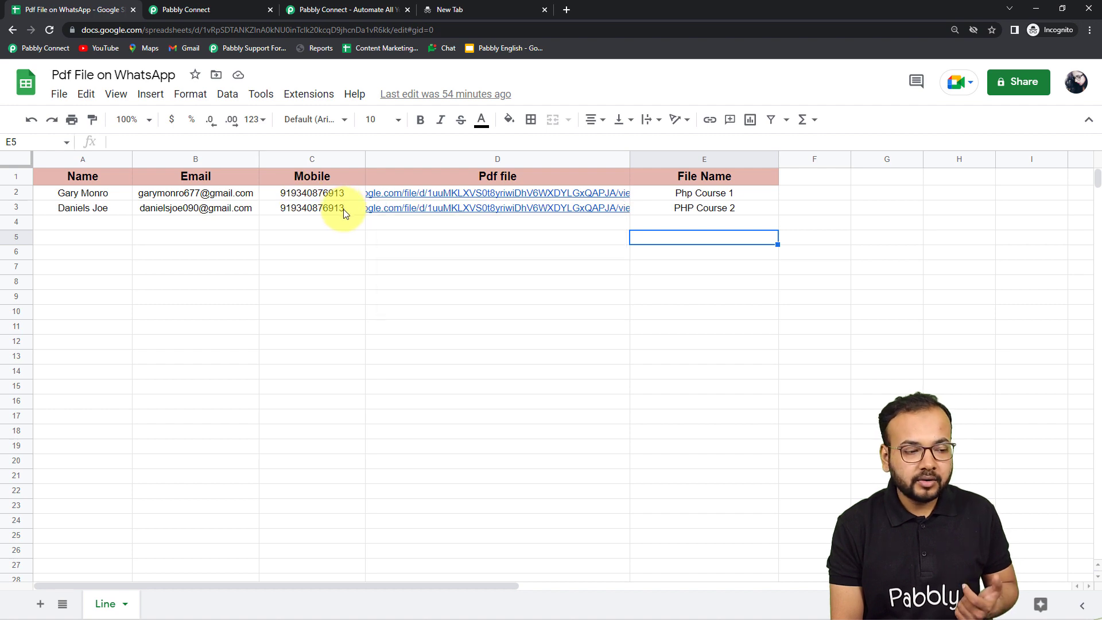
# Step: Return to the Pabbly Connect workflow and set the second step's app to WhatsApp Cloud API with the Send Text Message action event
pyautogui.click(241, 10)
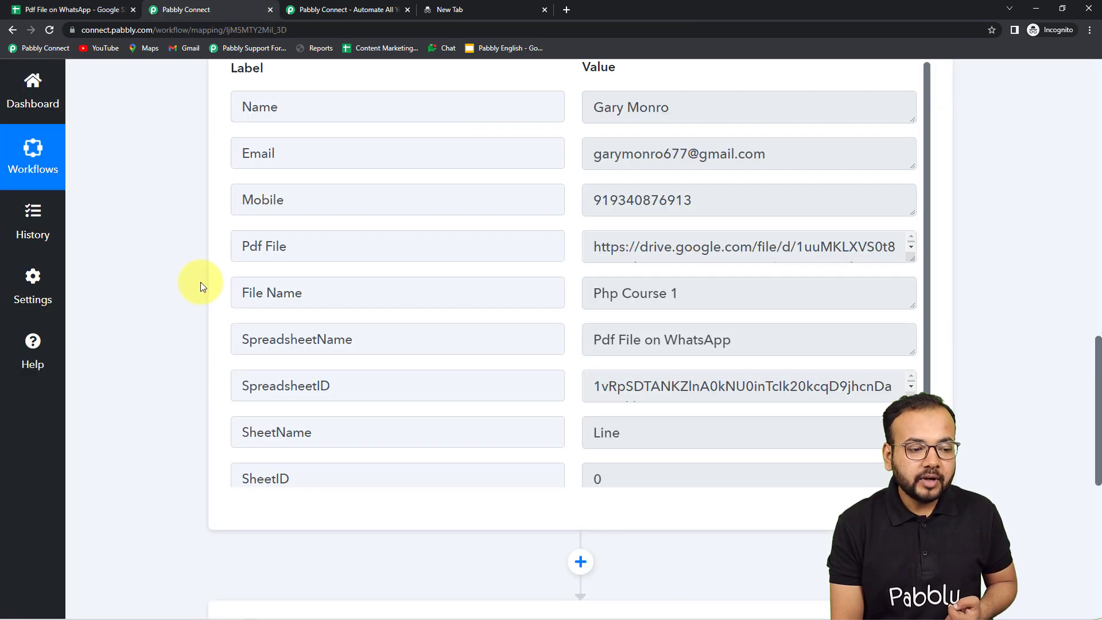
pyautogui.scroll(-8, 204, 281)
pyautogui.click(438, 193)
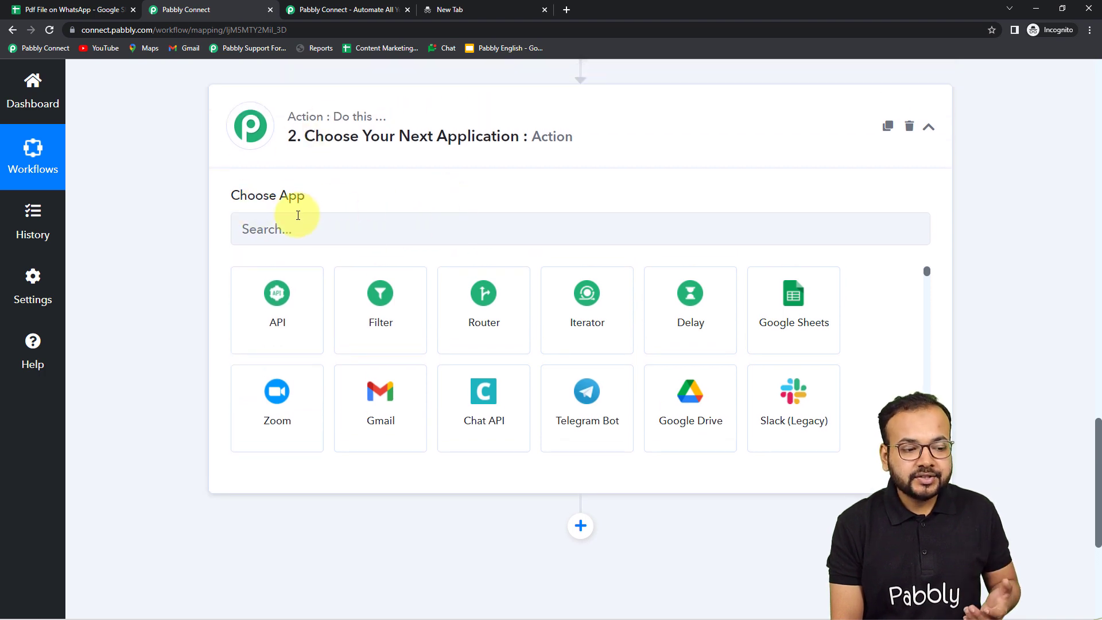
pyautogui.click(381, 230)
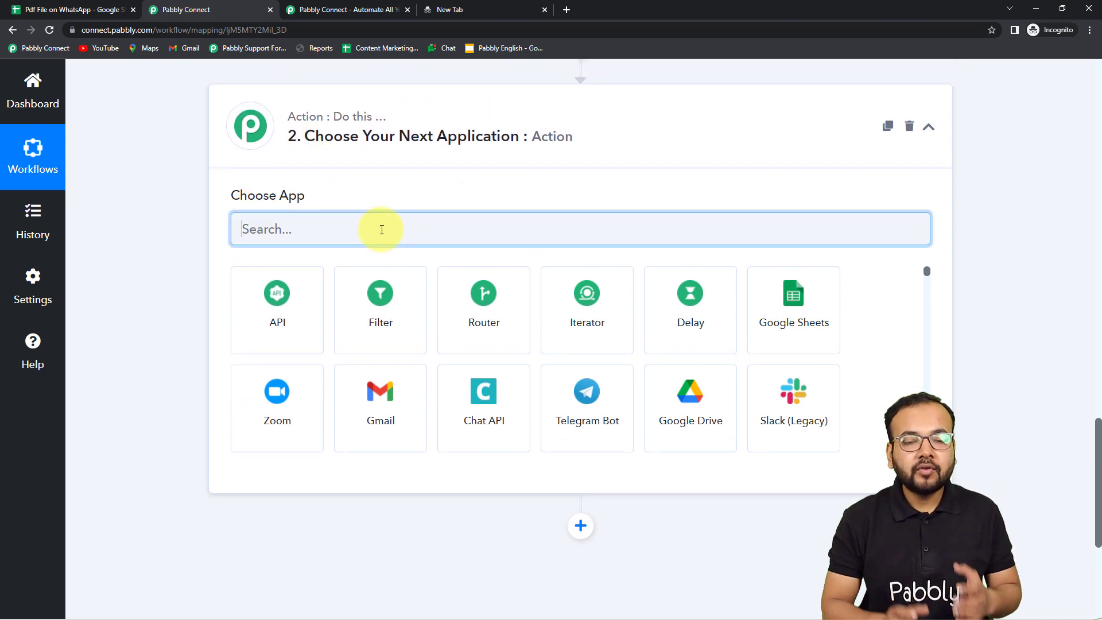
pyautogui.write('whats')
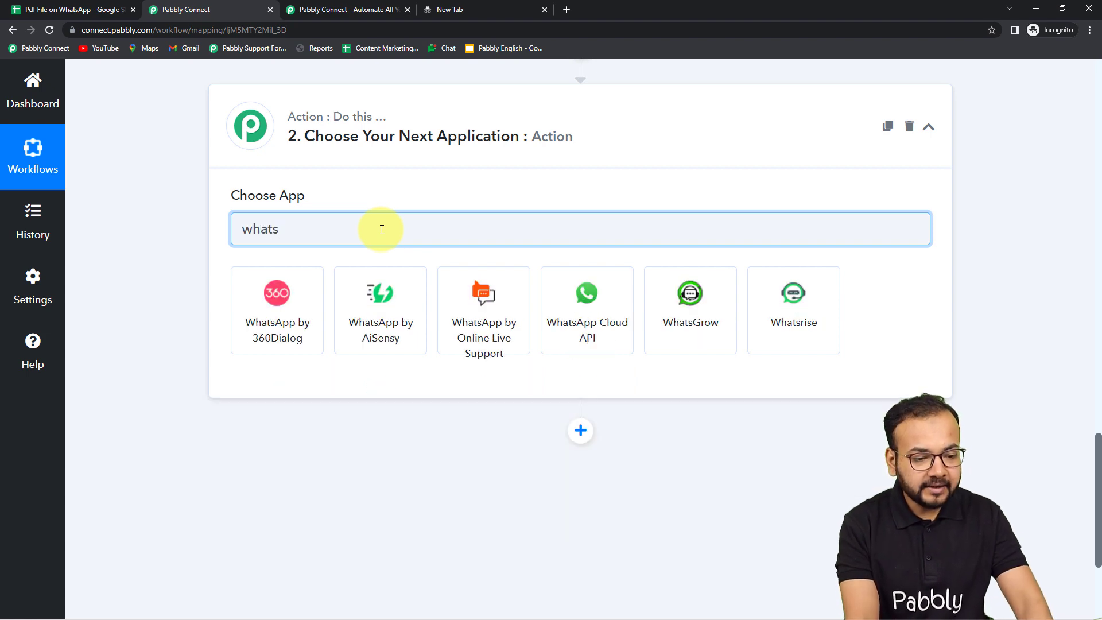
pyautogui.click(584, 317)
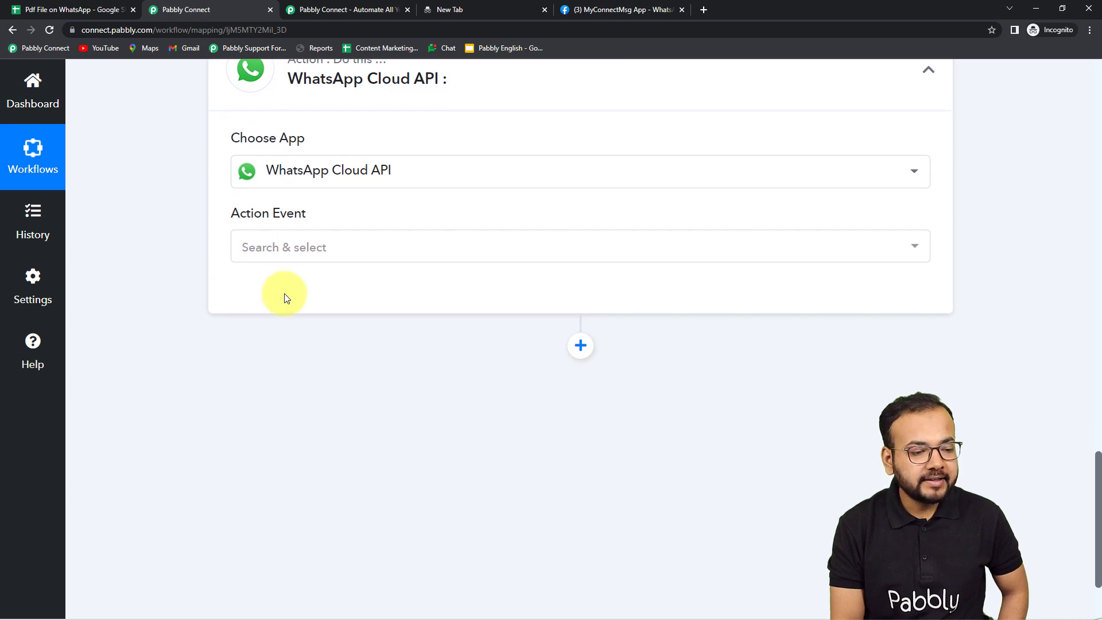
pyautogui.click(315, 247)
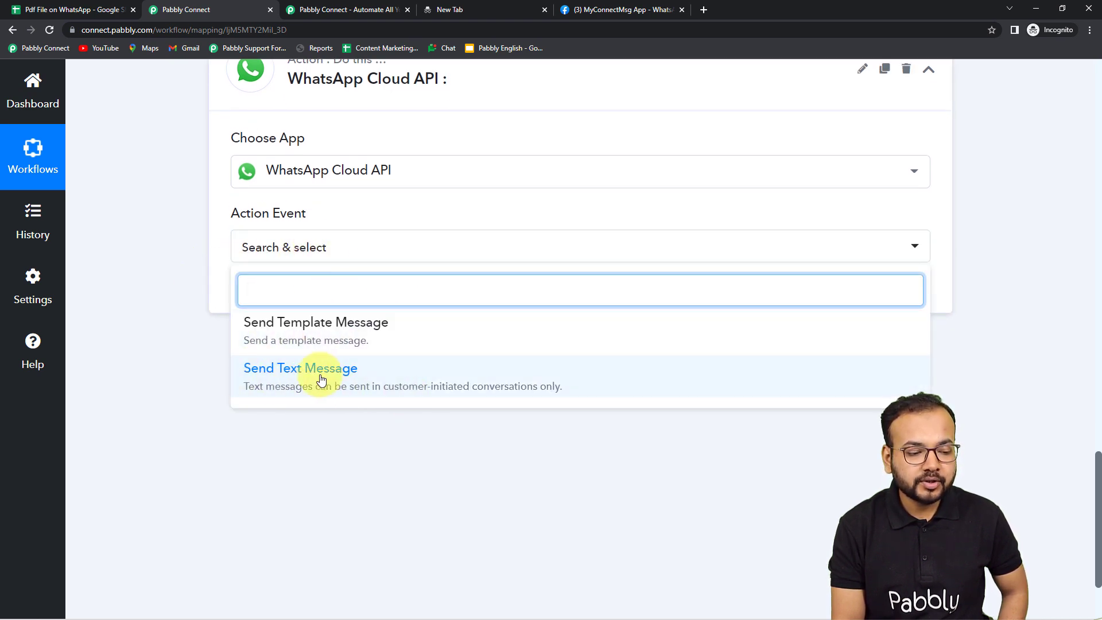
pyautogui.click(262, 376)
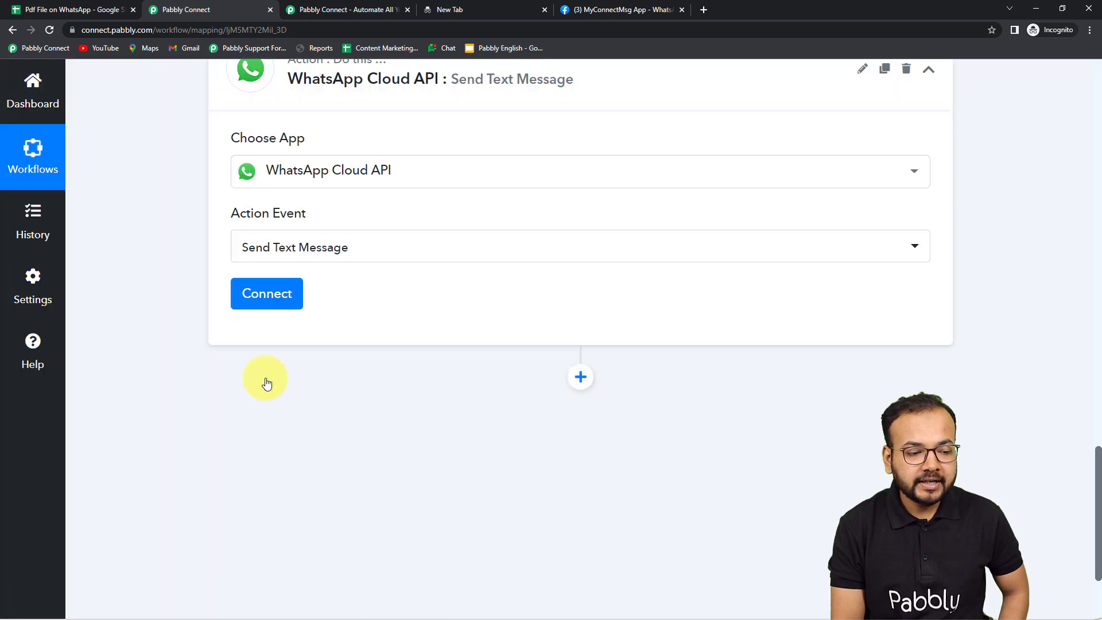
# Step: Start a new WhatsApp Cloud API connection and review its token, phone number ID and business account ID fields
pyautogui.click(256, 300)
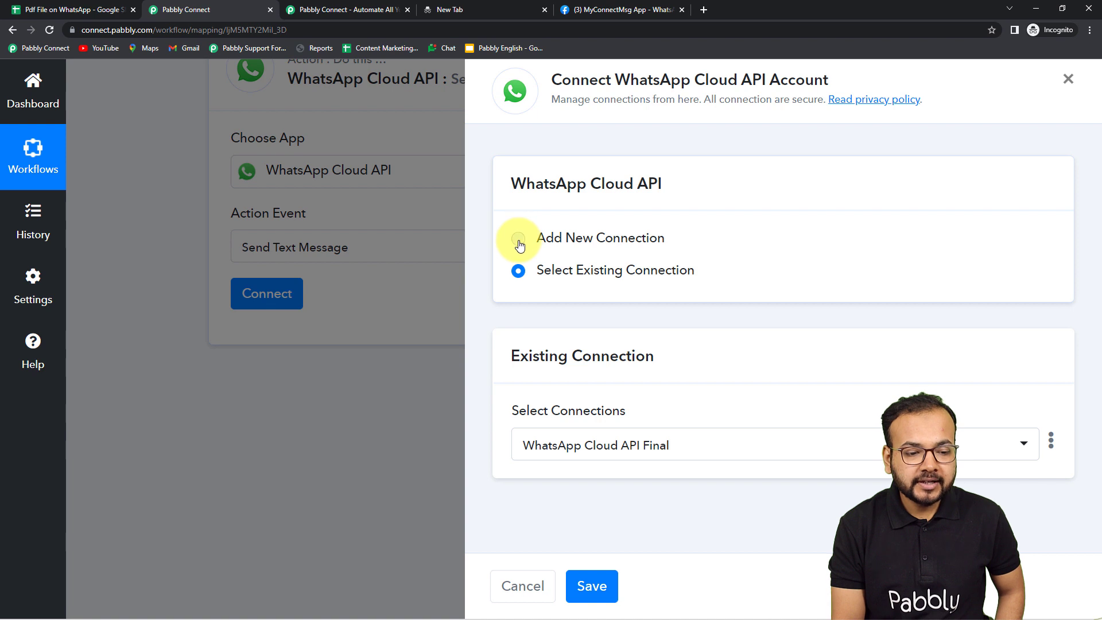
pyautogui.click(519, 240)
pyautogui.scroll(-3, 580, 267)
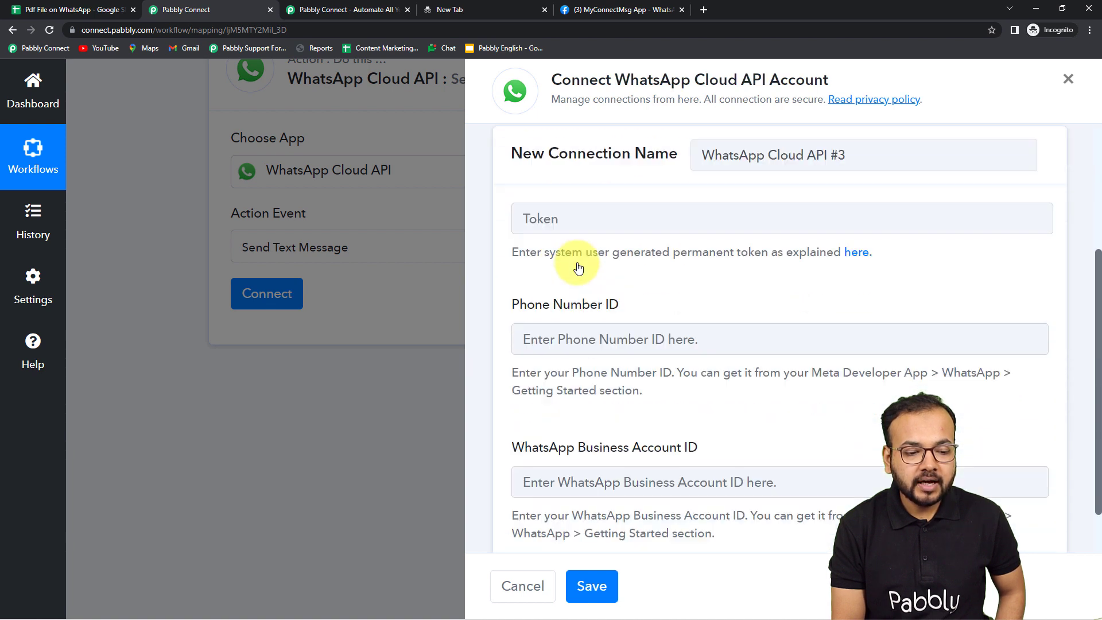
pyautogui.scroll(-1, 578, 267)
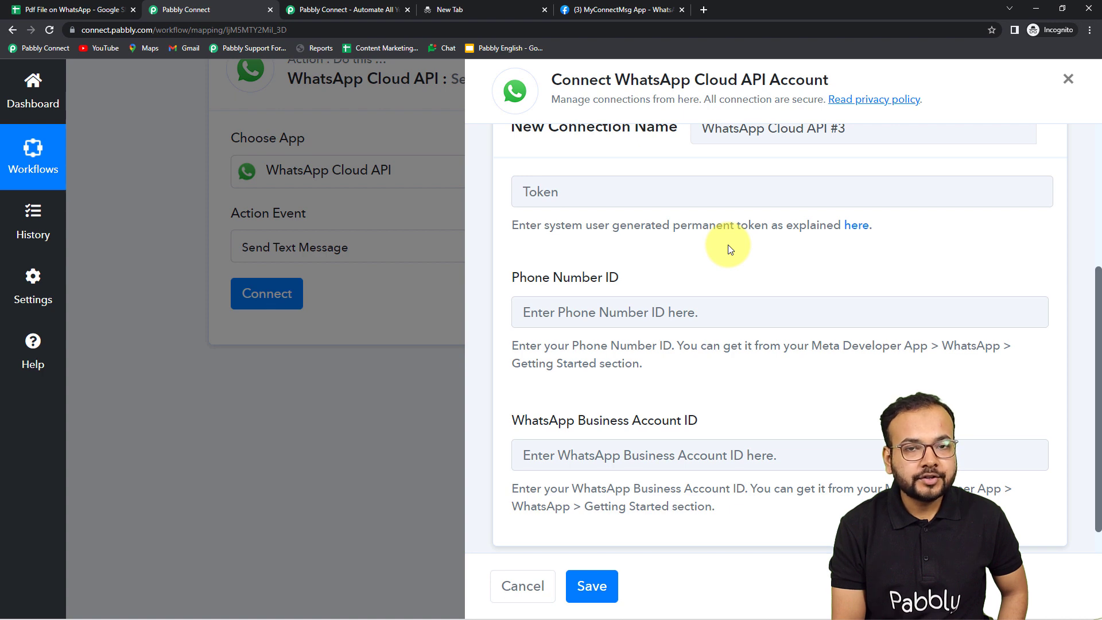
pyautogui.scroll(-1, 728, 245)
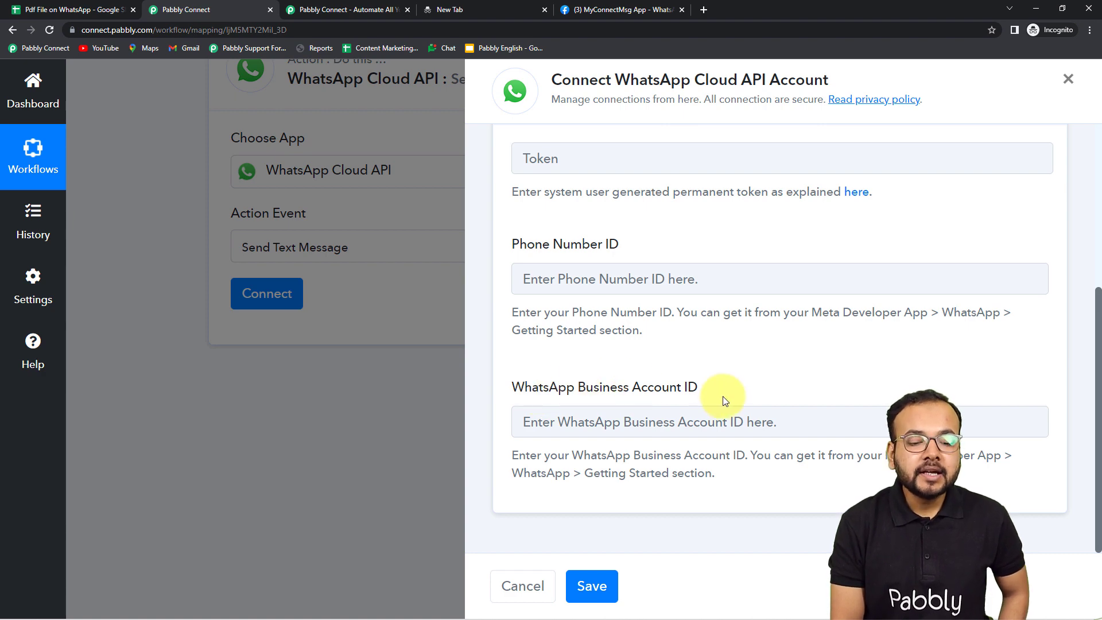
pyautogui.scroll(2, 729, 399)
pyautogui.scroll(-2, 728, 400)
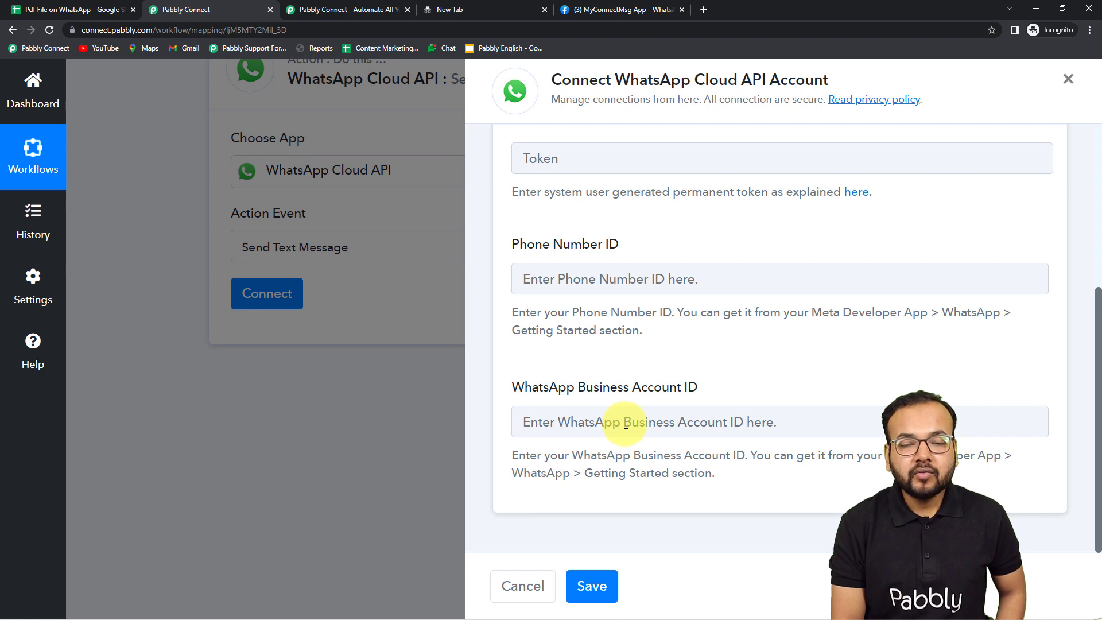
pyautogui.scroll(3, 625, 424)
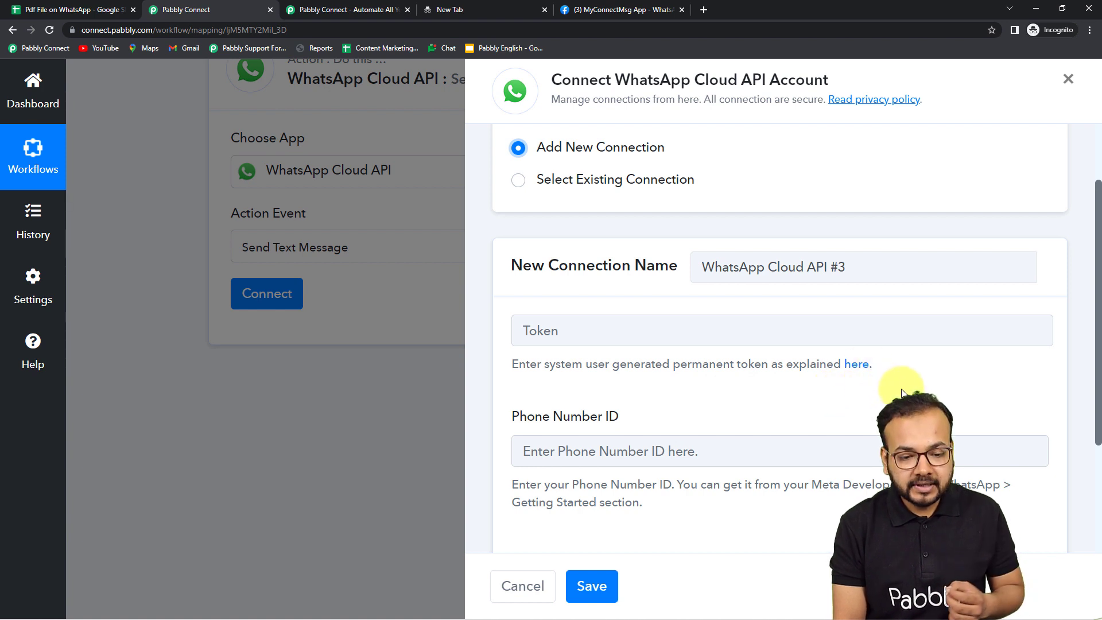
# Step: Open the linked permanent-token help thread and examine its WhatsApp Cloud API setup videos, webhook notification instructions and frequently asked questions
pyautogui.click(858, 365)
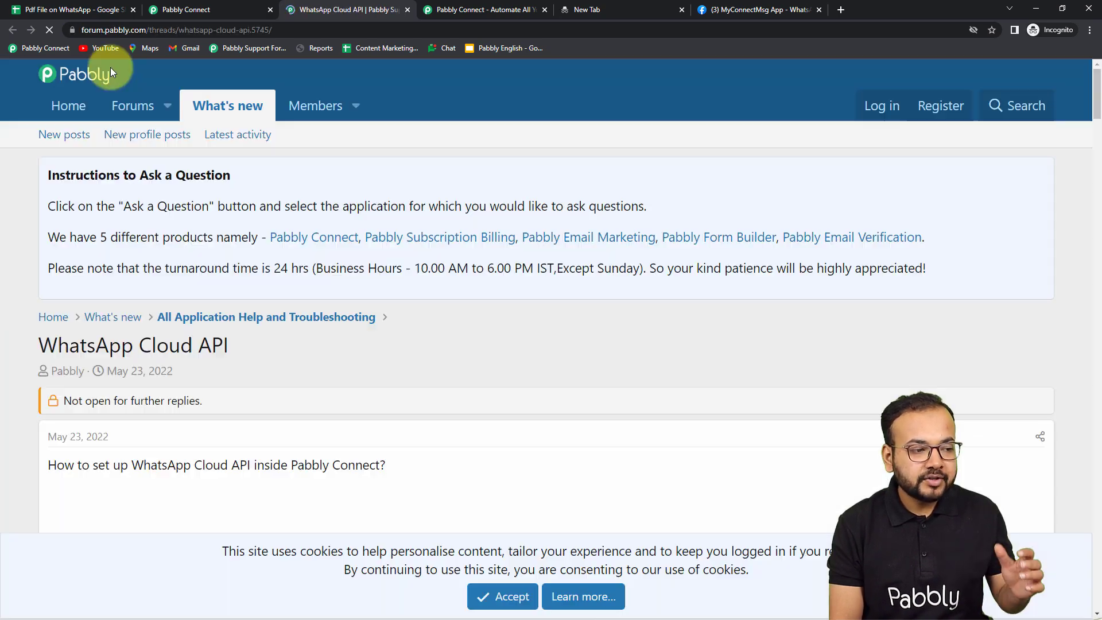
pyautogui.scroll(-3, 431, 273)
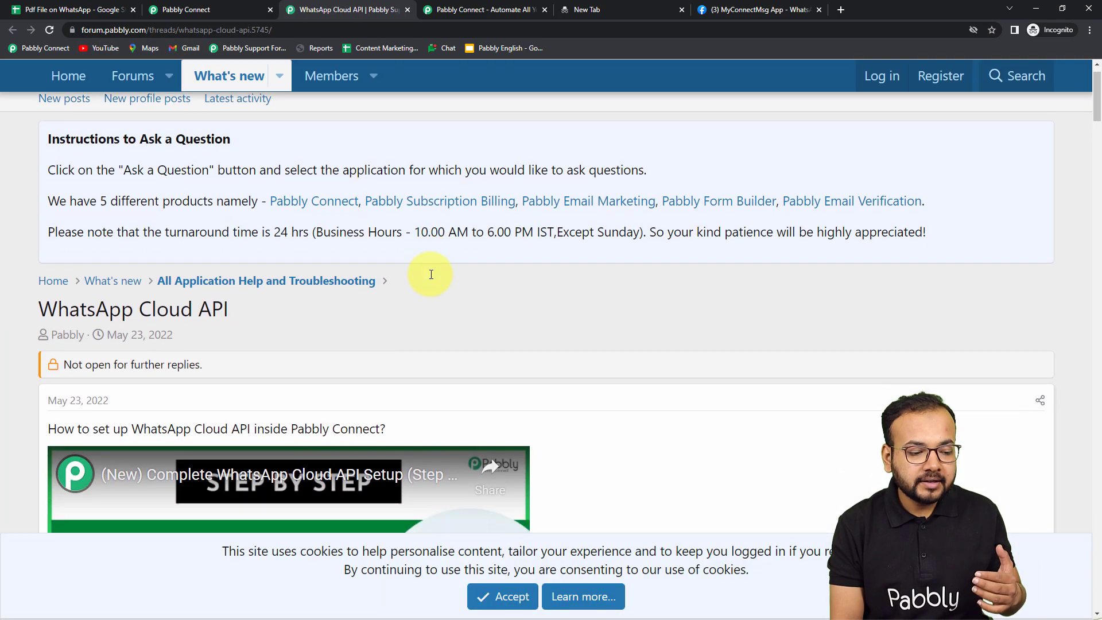
pyautogui.scroll(-1, 430, 273)
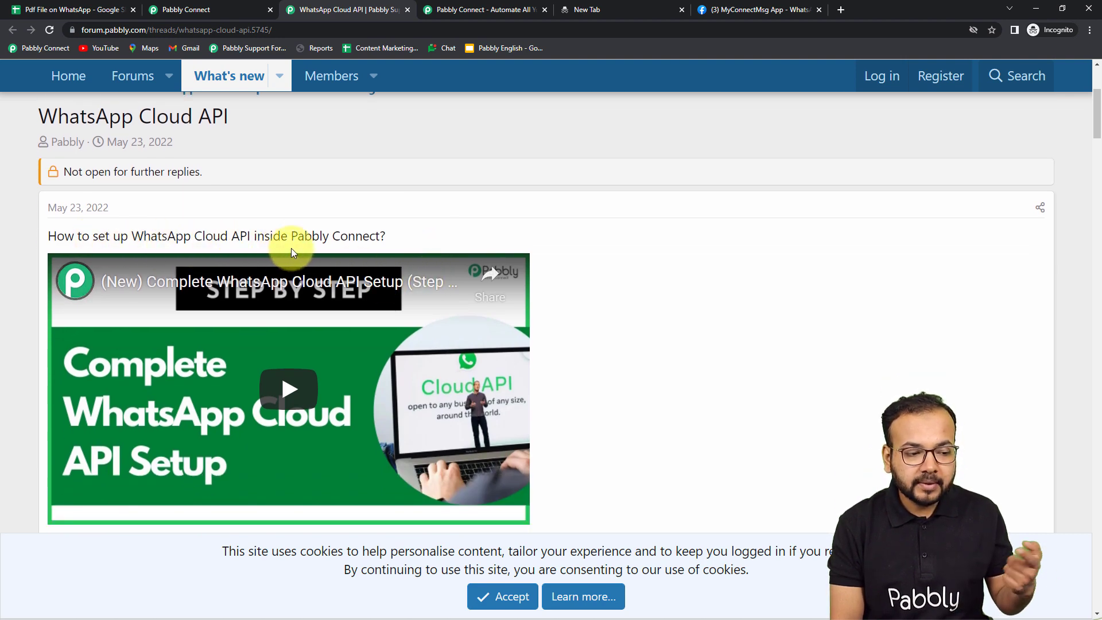
pyautogui.scroll(-2, 360, 253)
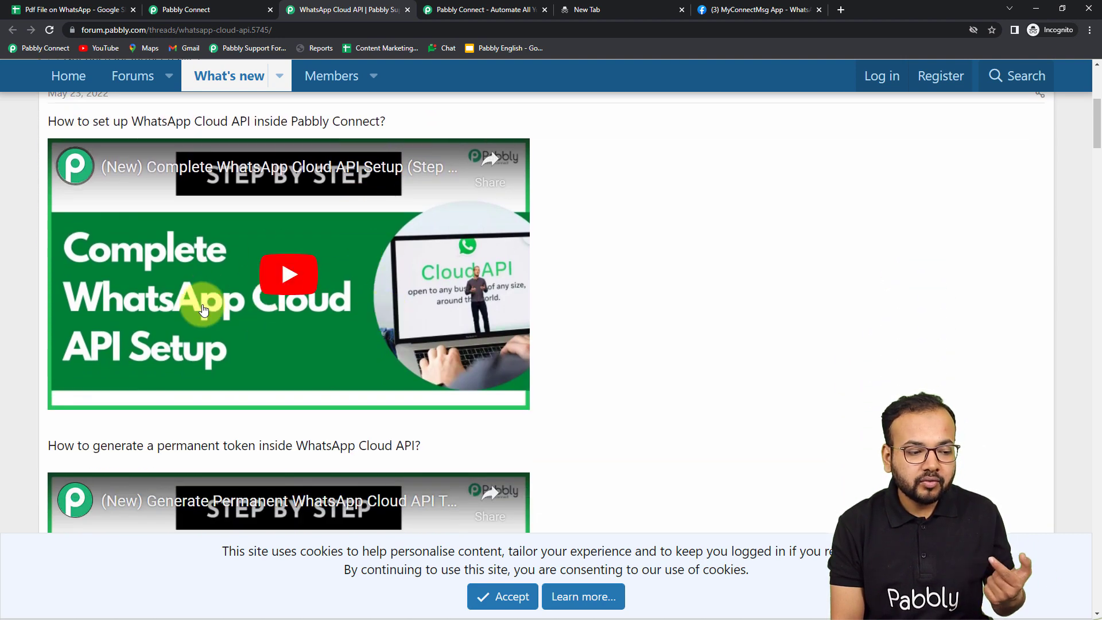
pyautogui.scroll(-5, 210, 297)
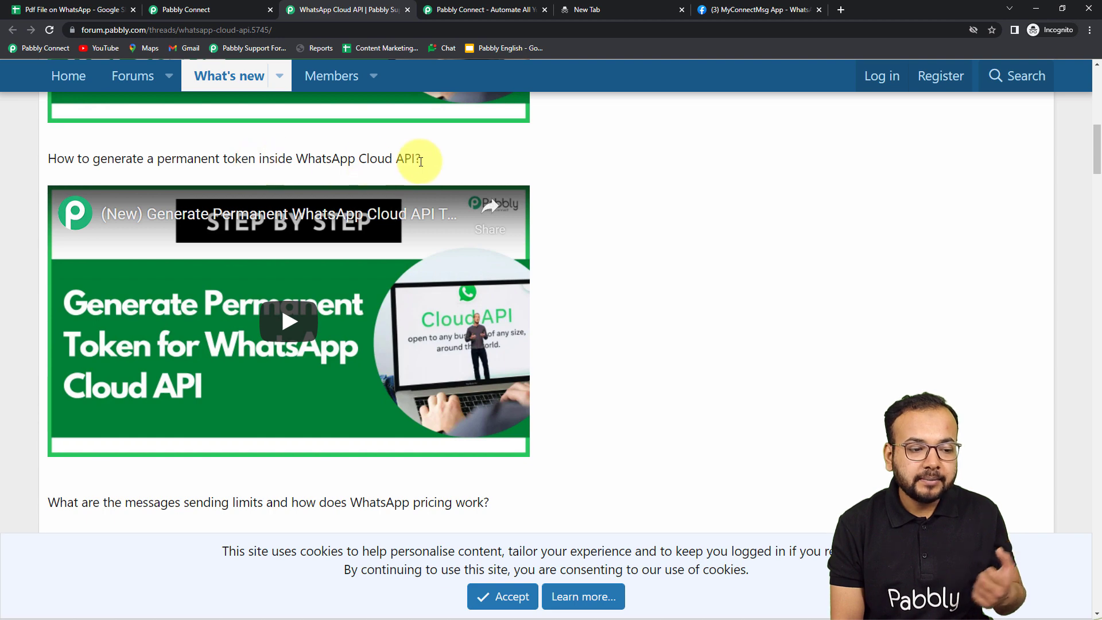
pyautogui.scroll(-2, 654, 232)
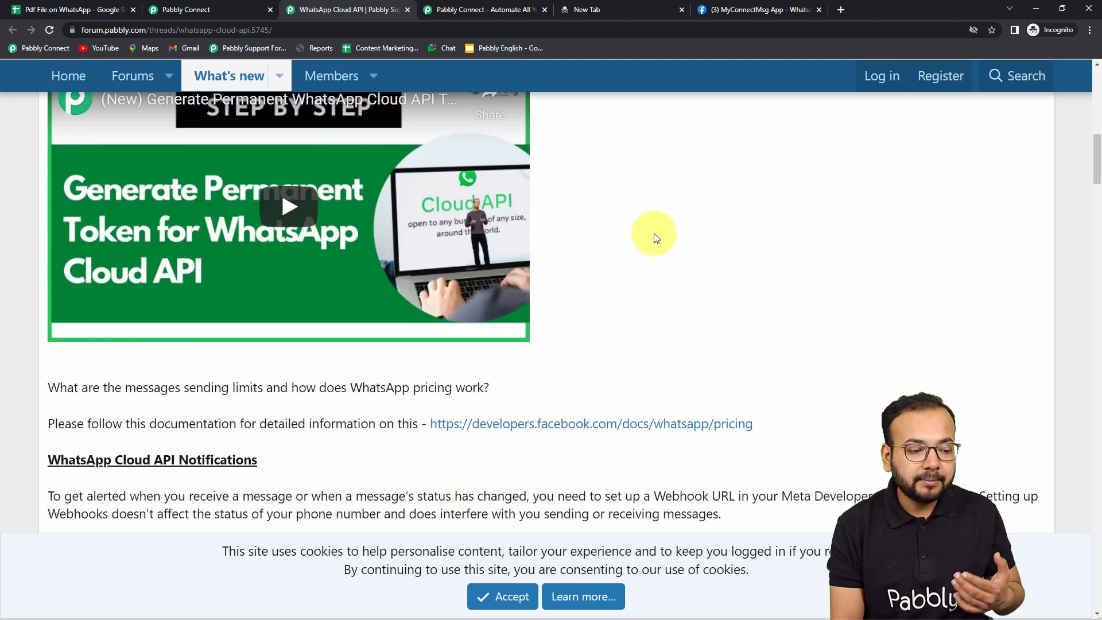
pyautogui.scroll(-3, 655, 253)
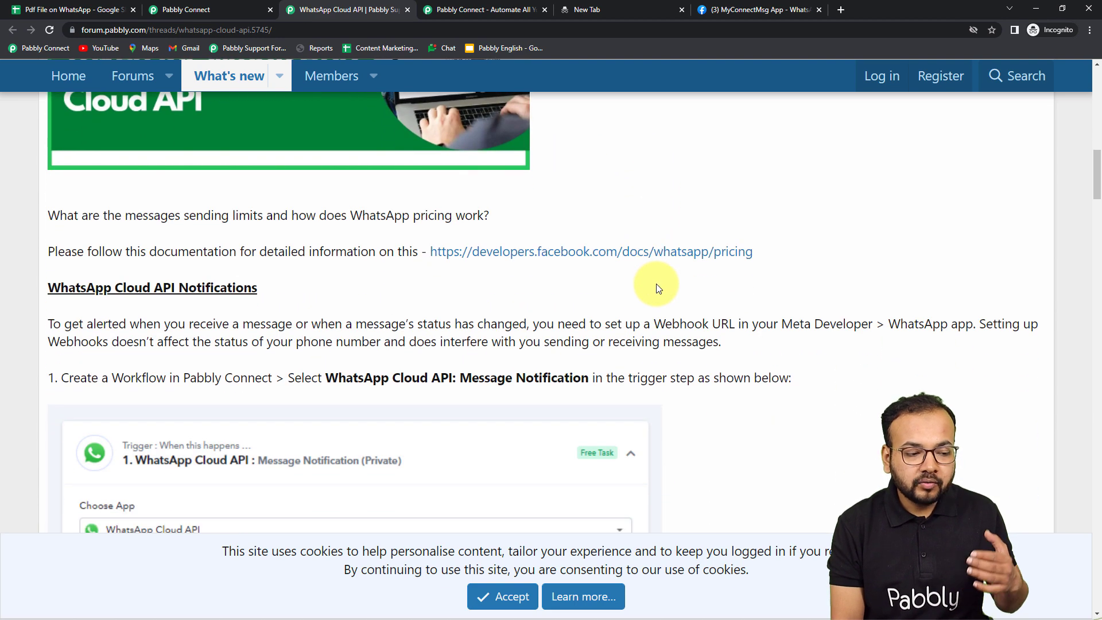
pyautogui.scroll(2, 643, 287)
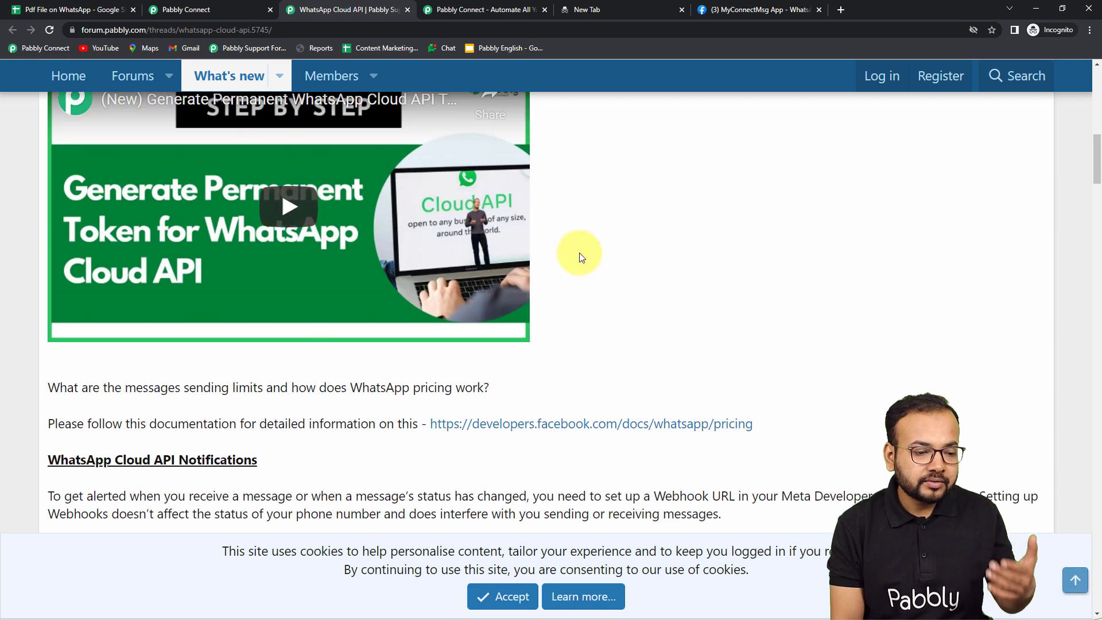
pyautogui.scroll(2, 580, 252)
pyautogui.scroll(1, 580, 252)
pyautogui.scroll(-5, 580, 263)
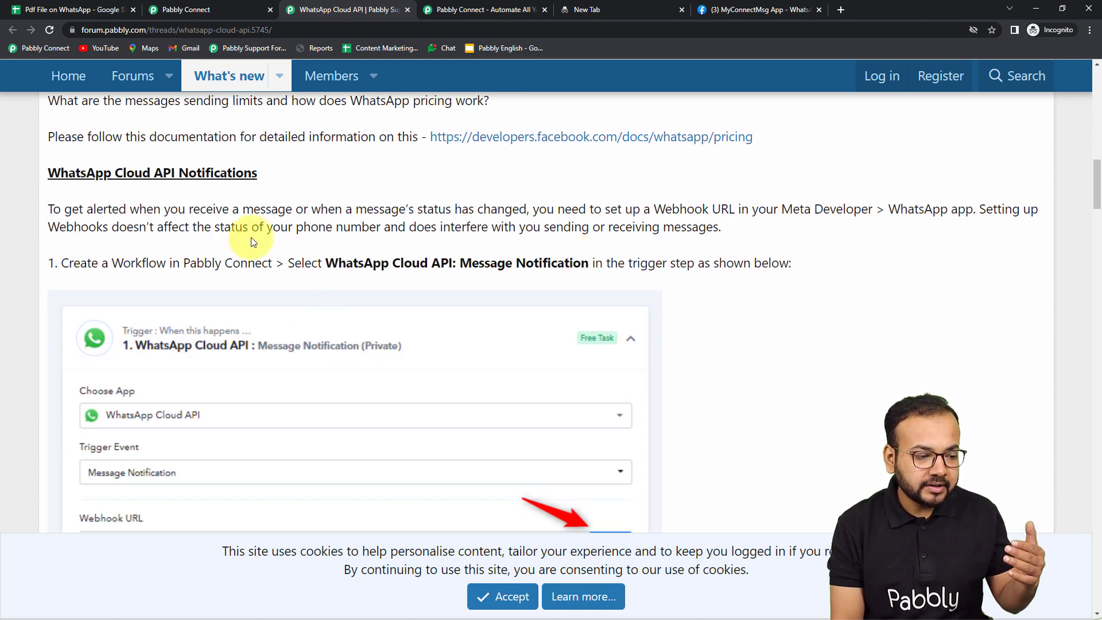
pyautogui.scroll(-15, 26, 238)
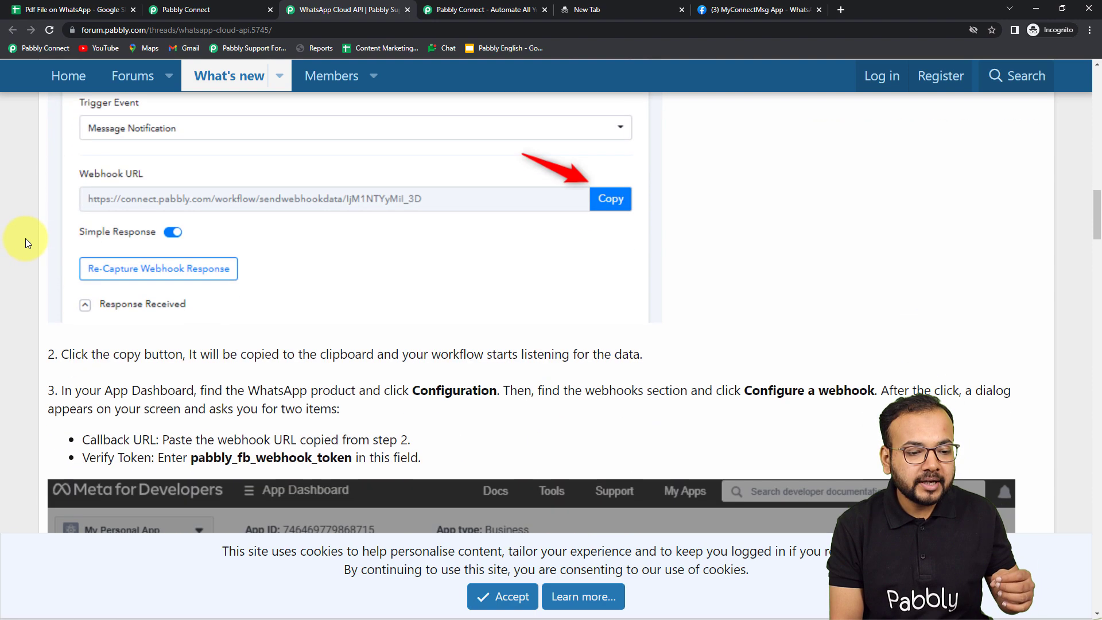
pyautogui.scroll(-14, 26, 243)
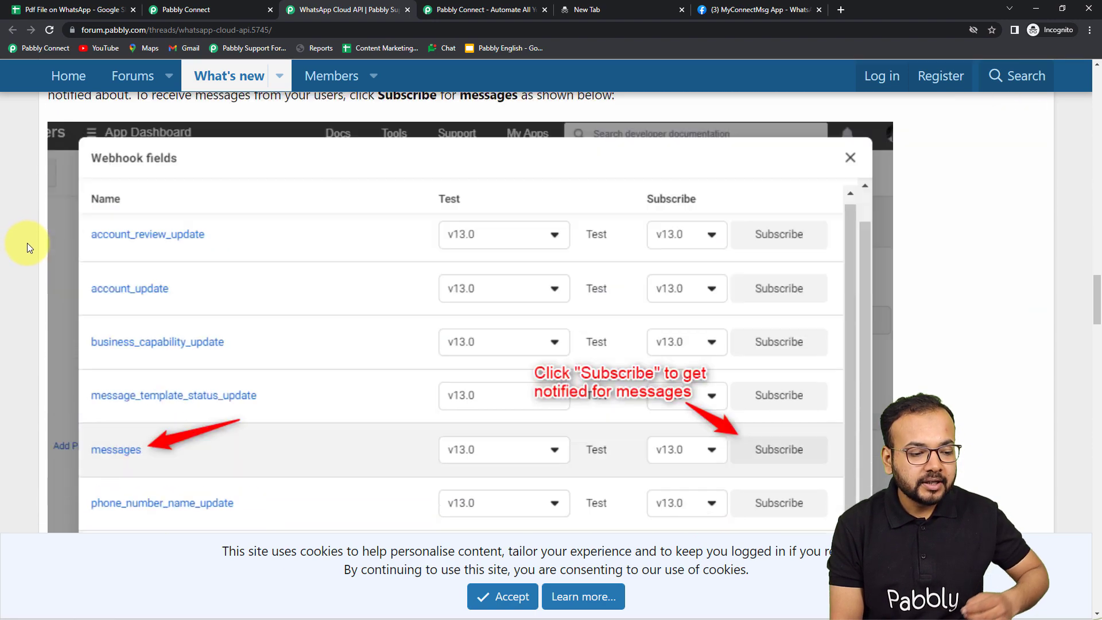
pyautogui.scroll(-15, 30, 250)
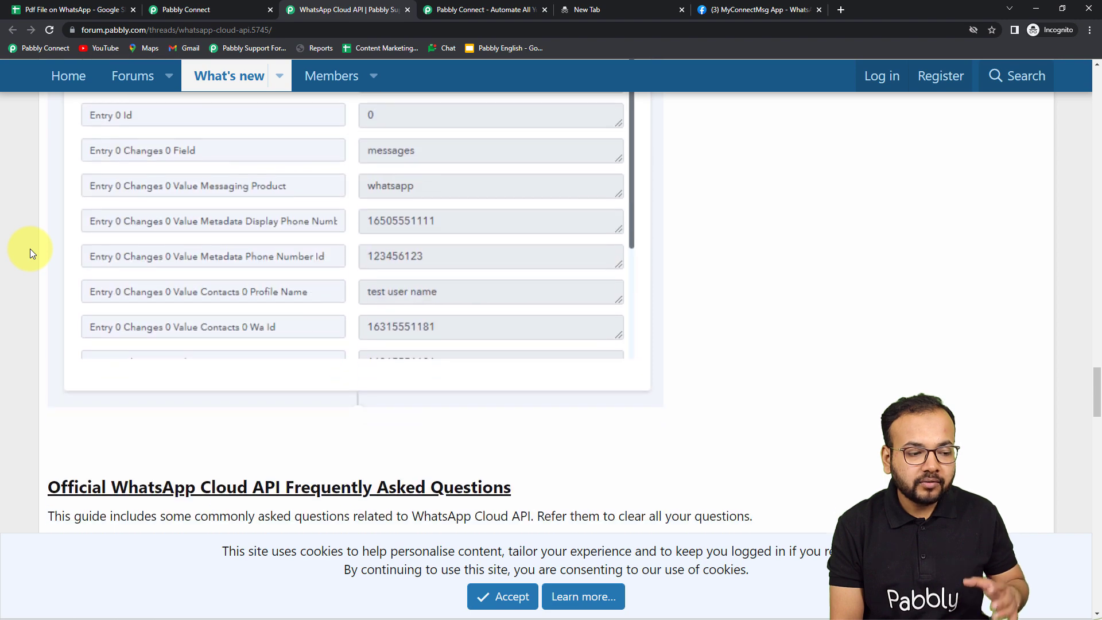
# Step: Compare the new connection's required fields with the token, phone number ID and business account ID on the Meta for Developers Getting Started page
pyautogui.click(183, 9)
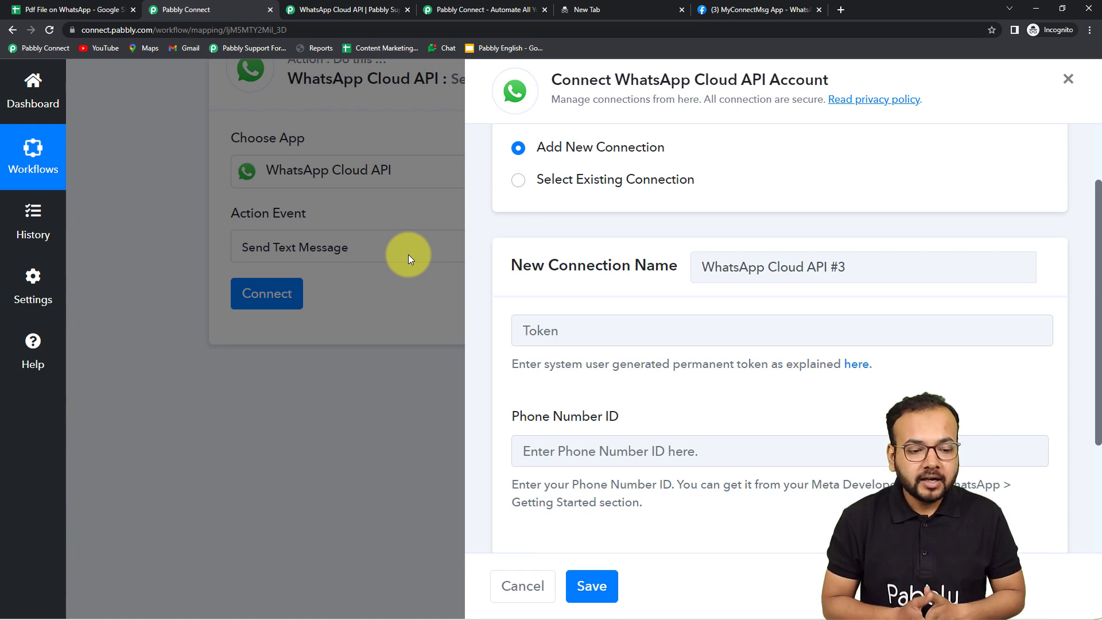
pyautogui.scroll(-3, 532, 304)
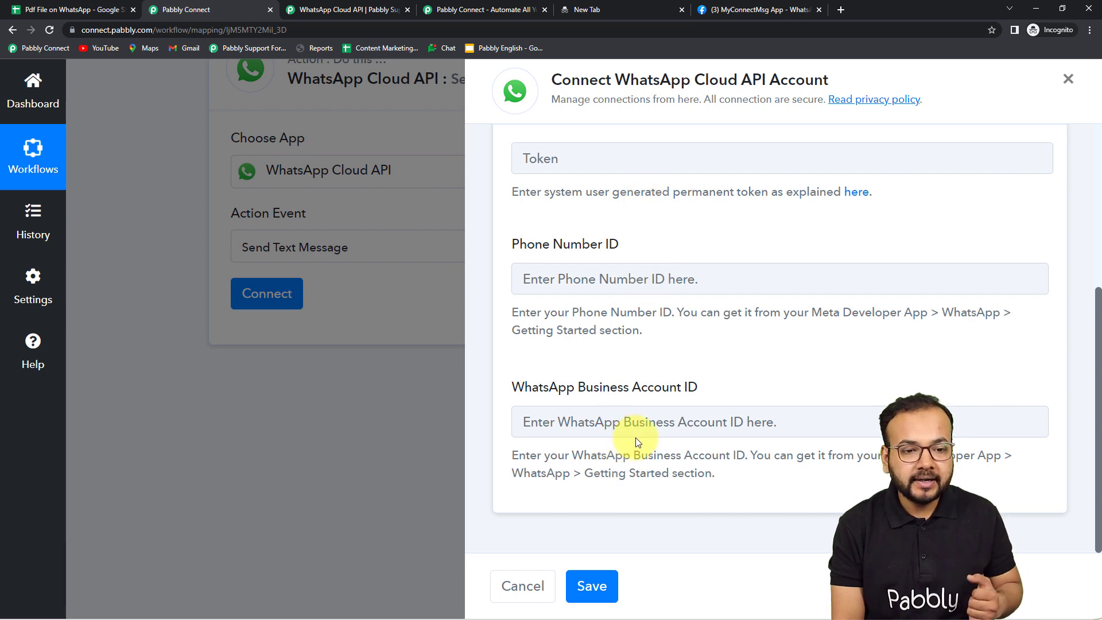
pyautogui.click(752, 9)
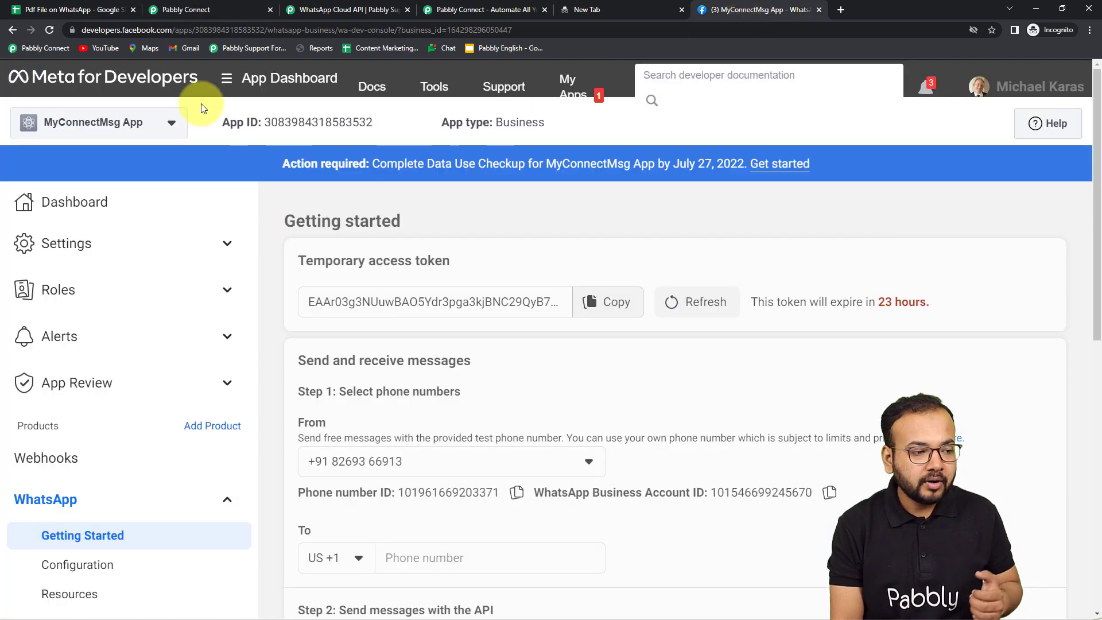
pyautogui.click(380, 87)
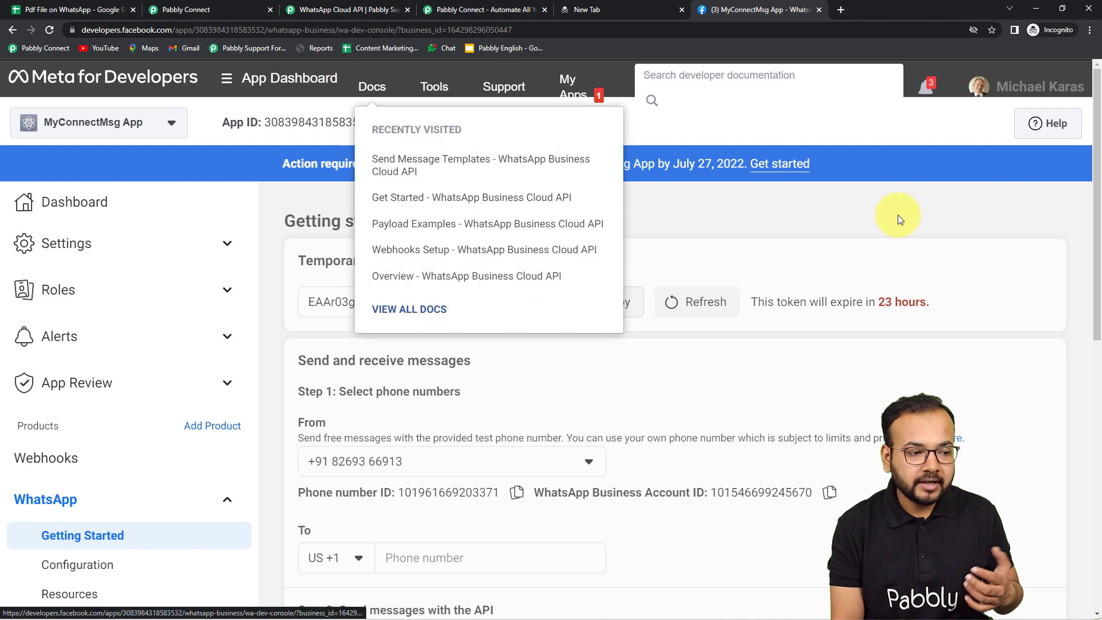
pyautogui.click(738, 191)
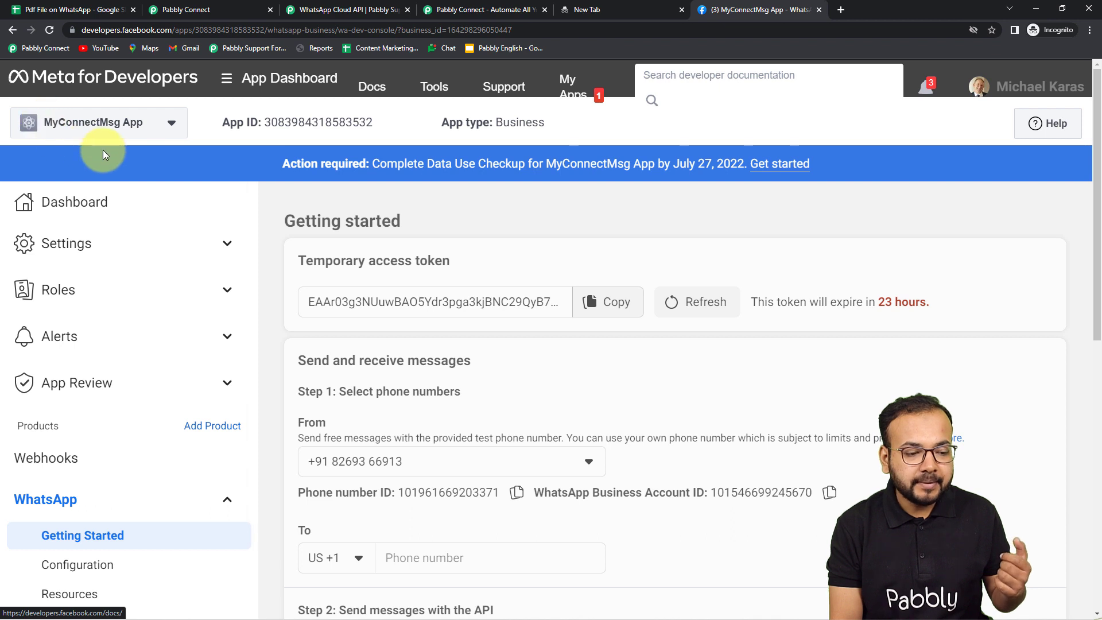
pyautogui.scroll(-1, 382, 257)
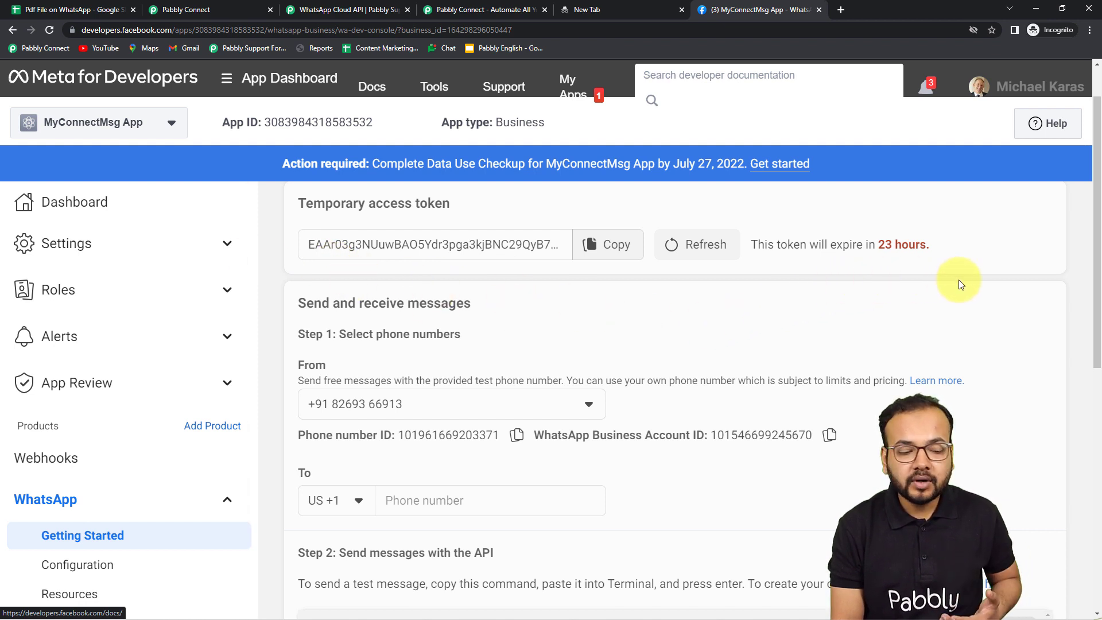
pyautogui.scroll(-1, 770, 317)
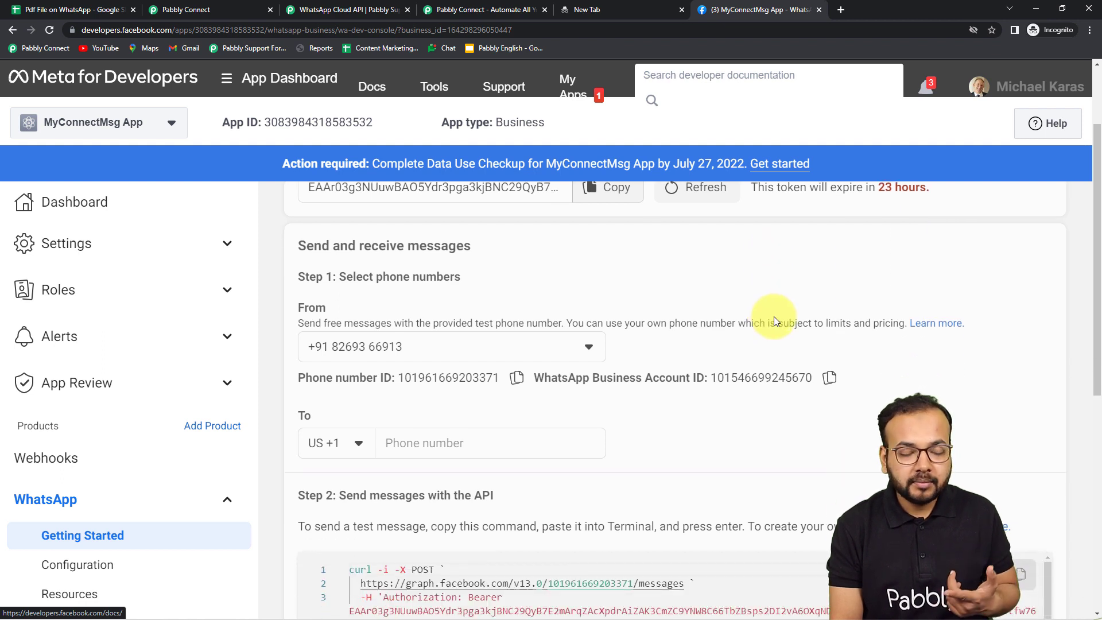
pyautogui.scroll(-1, 774, 320)
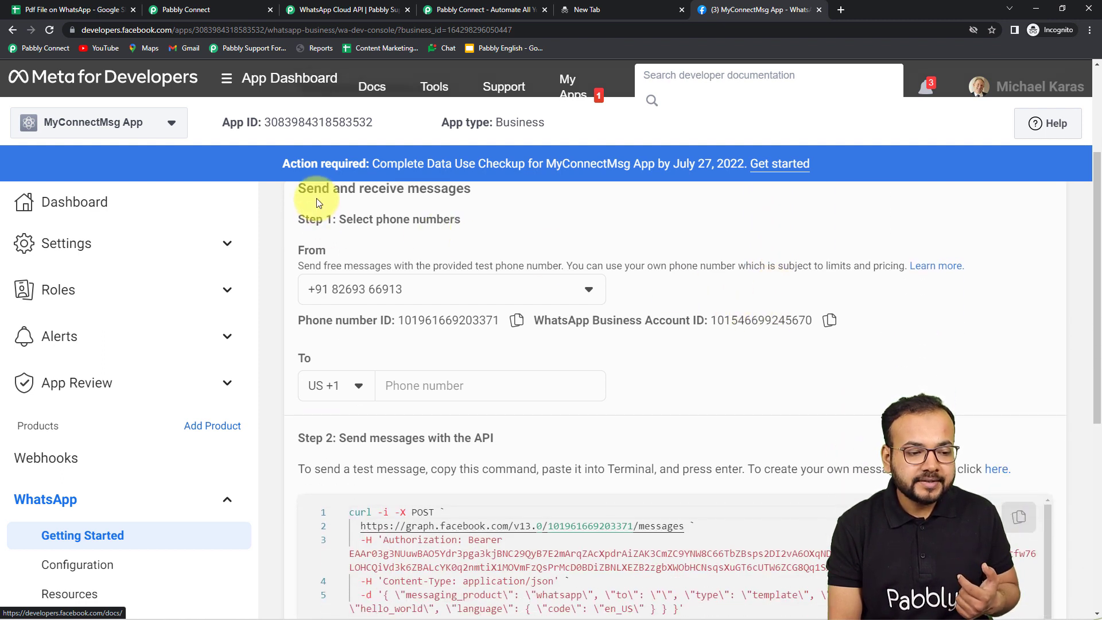
pyautogui.scroll(-1, 465, 270)
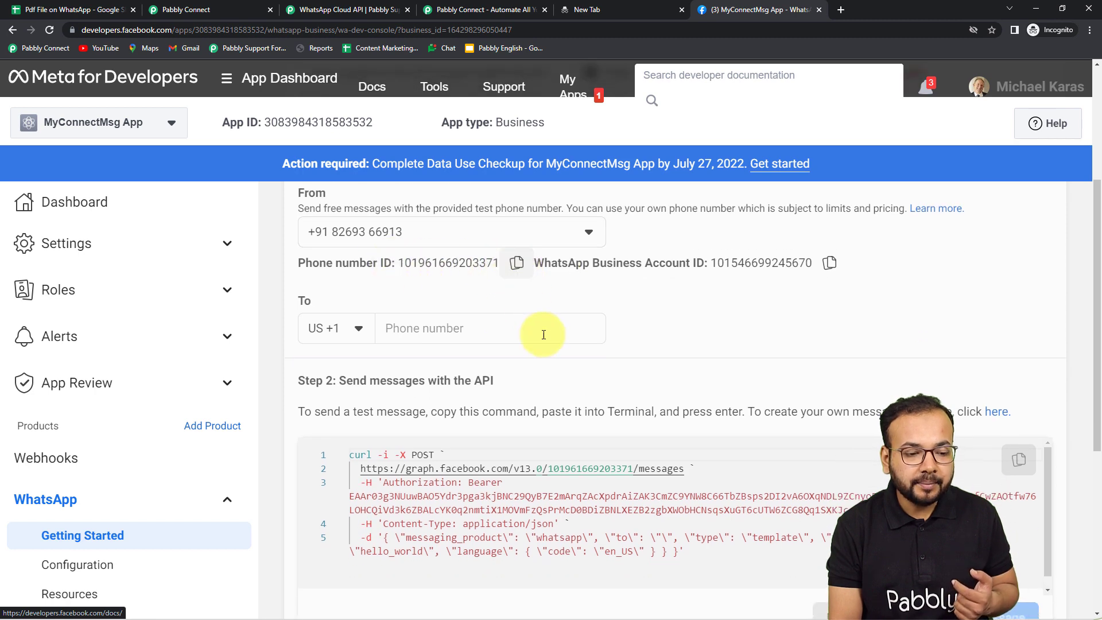
pyautogui.click(190, 10)
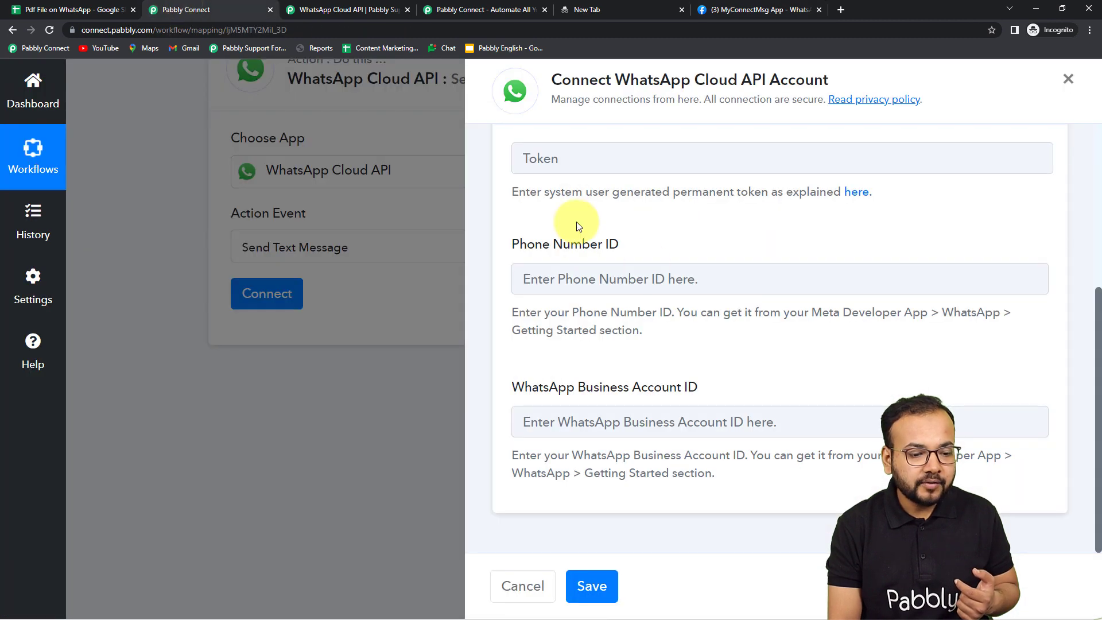
# Step: Fill in the new connection's phone number ID and WhatsApp Business Account ID, copied from the Meta for Developers Getting Started page
pyautogui.rightClick(634, 289)
pyautogui.click(687, 391)
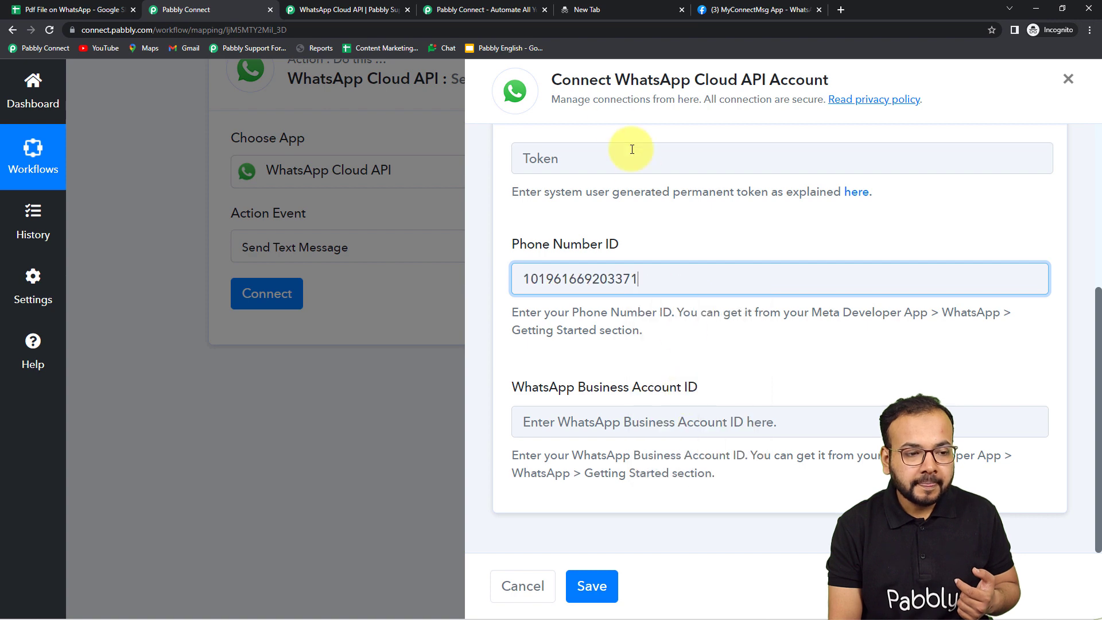
pyautogui.click(736, 10)
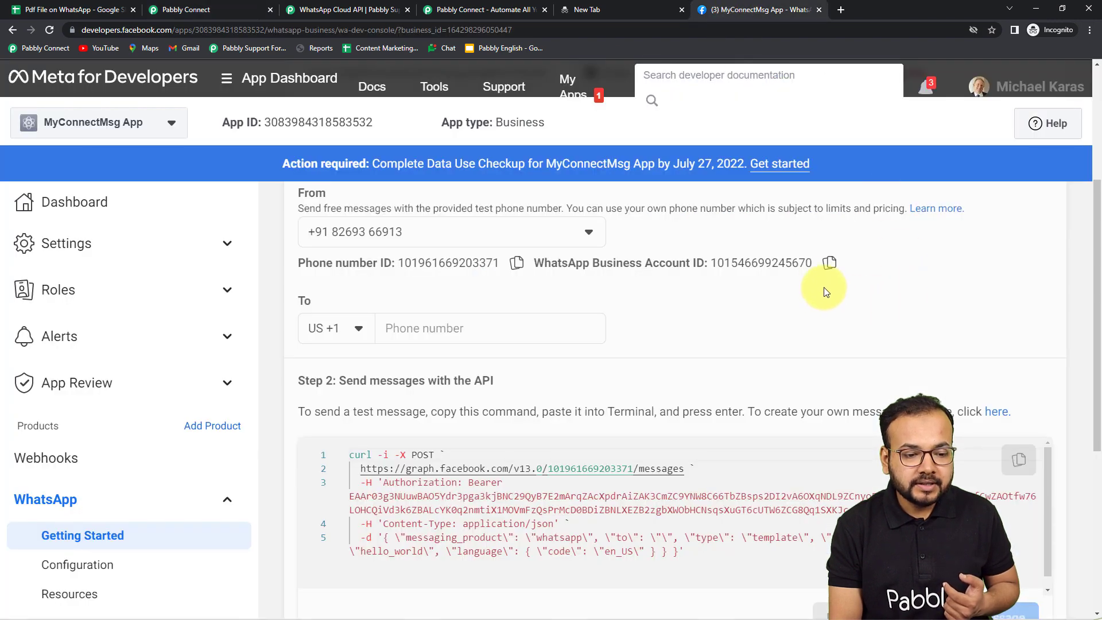
pyautogui.click(828, 264)
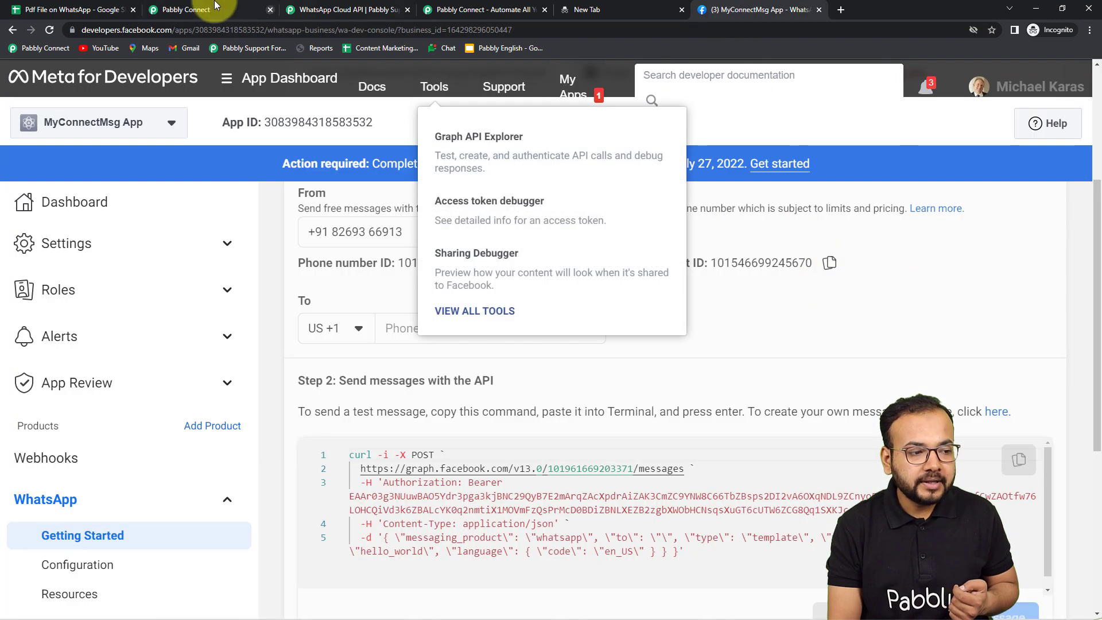
pyautogui.click(208, 8)
pyautogui.rightClick(627, 424)
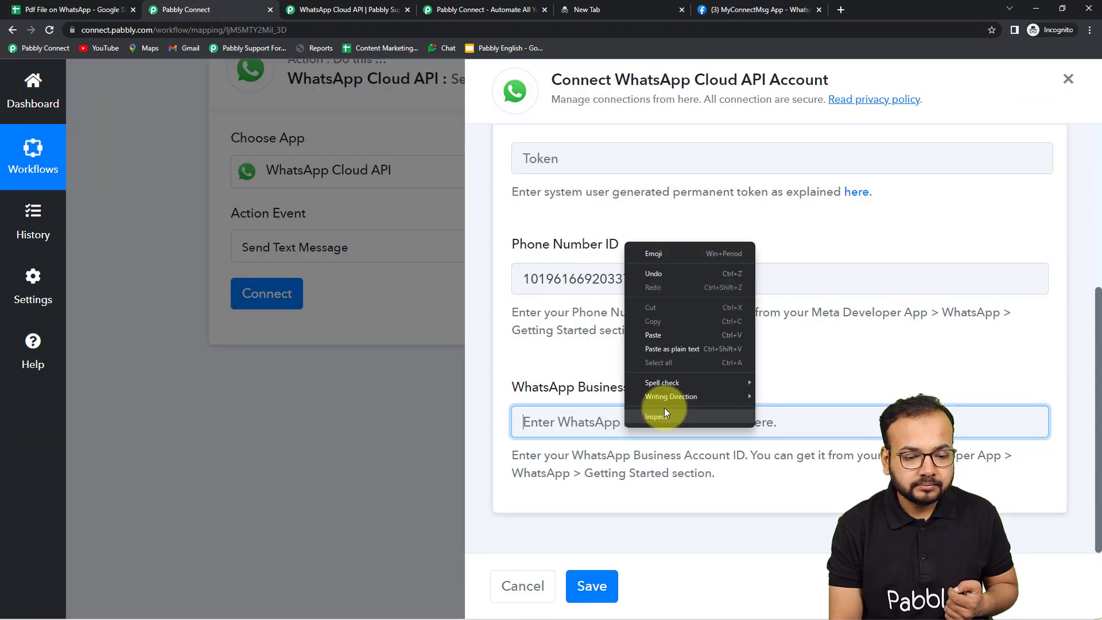
pyautogui.click(666, 346)
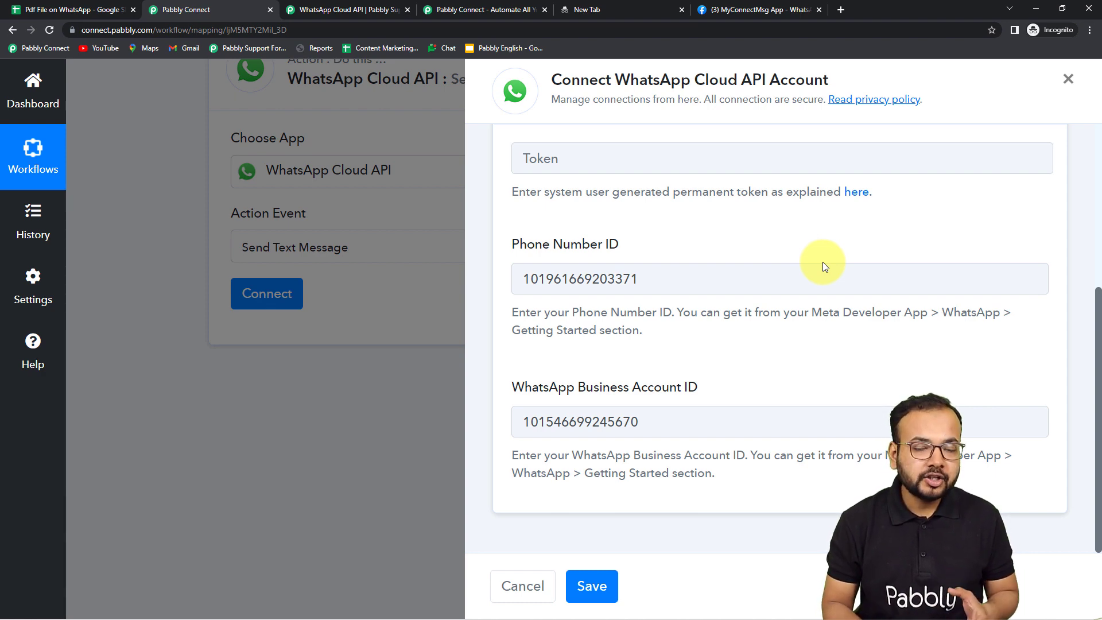
# Step: Use the existing connection WhatsApp Cloud API Final instead of a new one and save it for the action step
pyautogui.scroll(2, 822, 262)
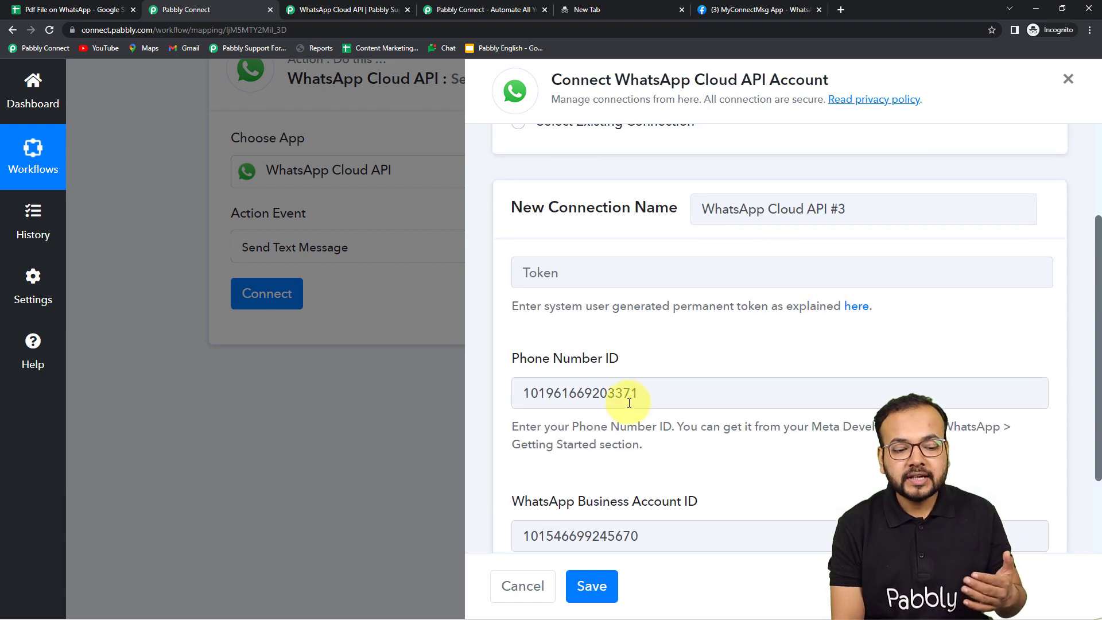
pyautogui.scroll(-2, 635, 402)
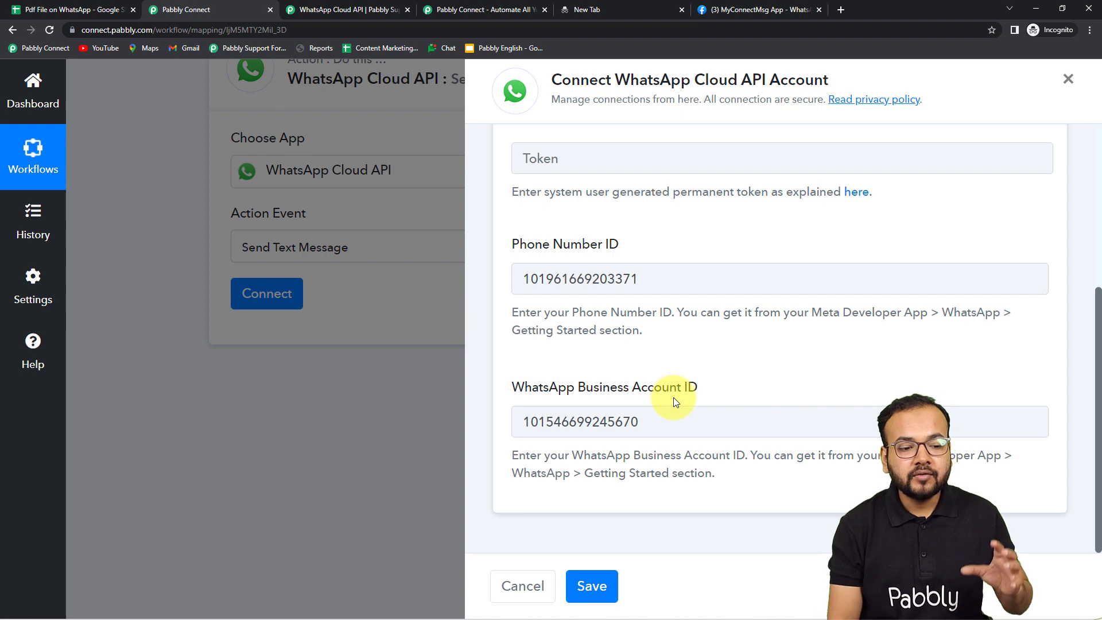
pyautogui.scroll(3, 675, 351)
pyautogui.scroll(-1, 639, 287)
pyautogui.scroll(-2, 639, 287)
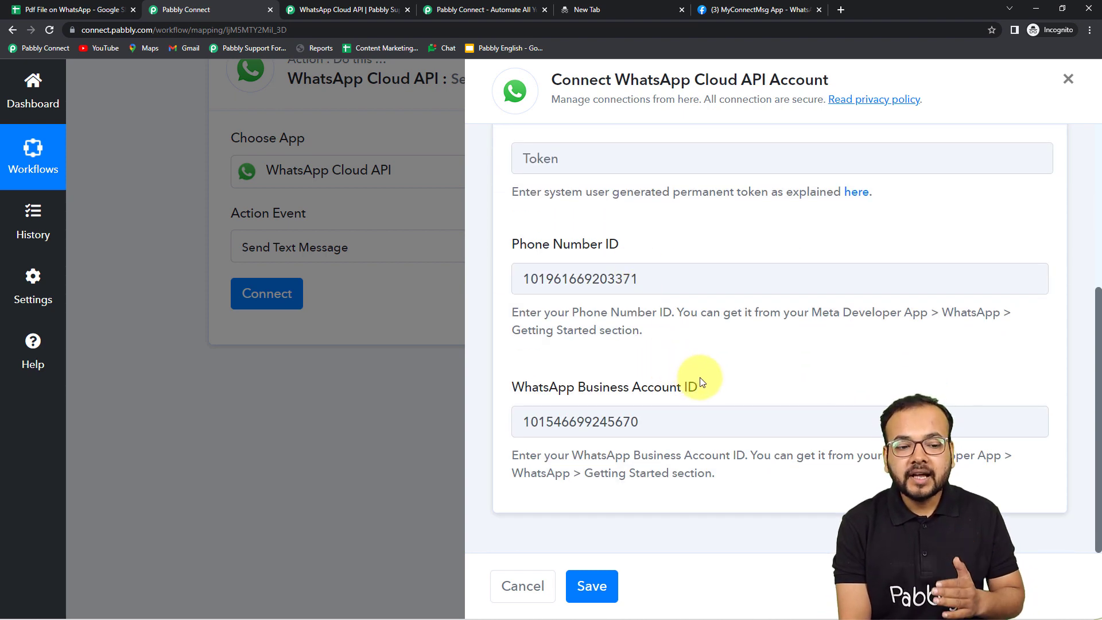
pyautogui.scroll(2, 701, 379)
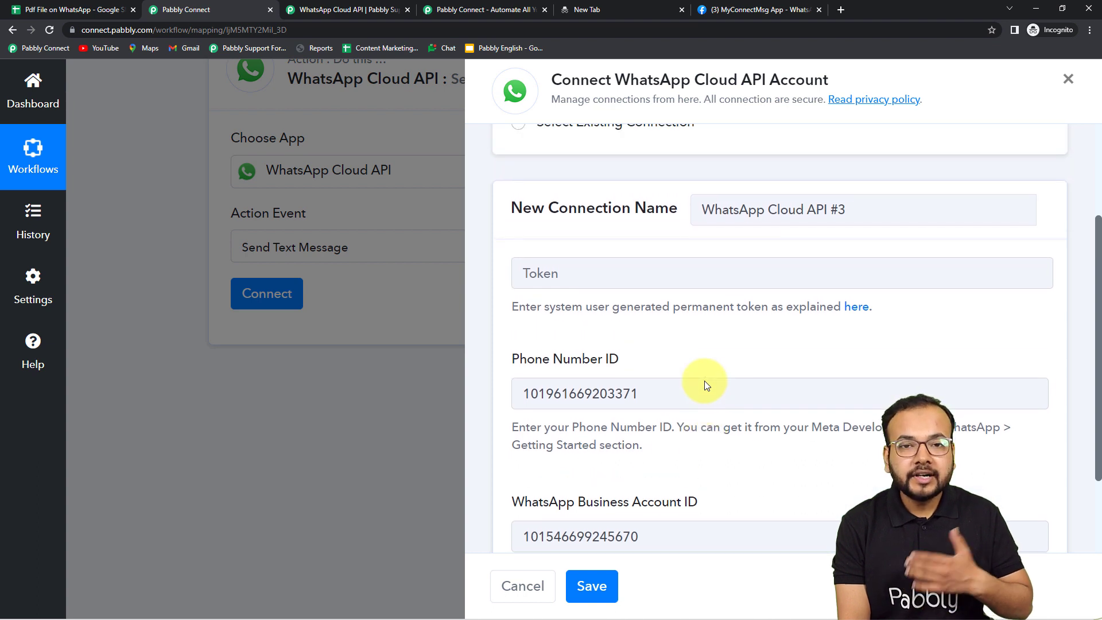
pyautogui.scroll(2, 705, 381)
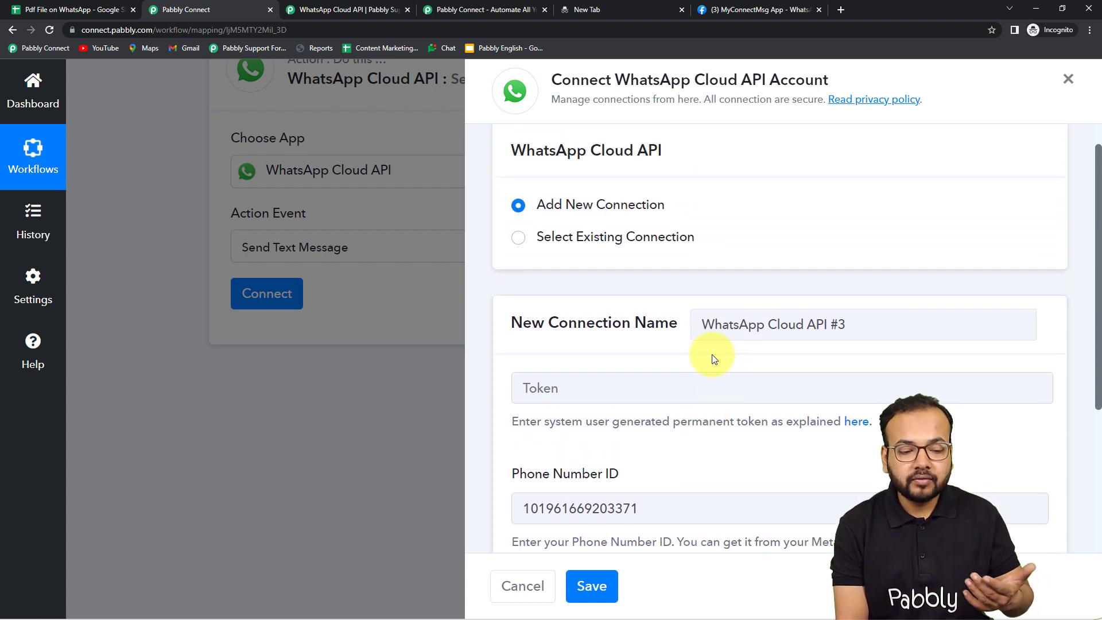
pyautogui.click(518, 239)
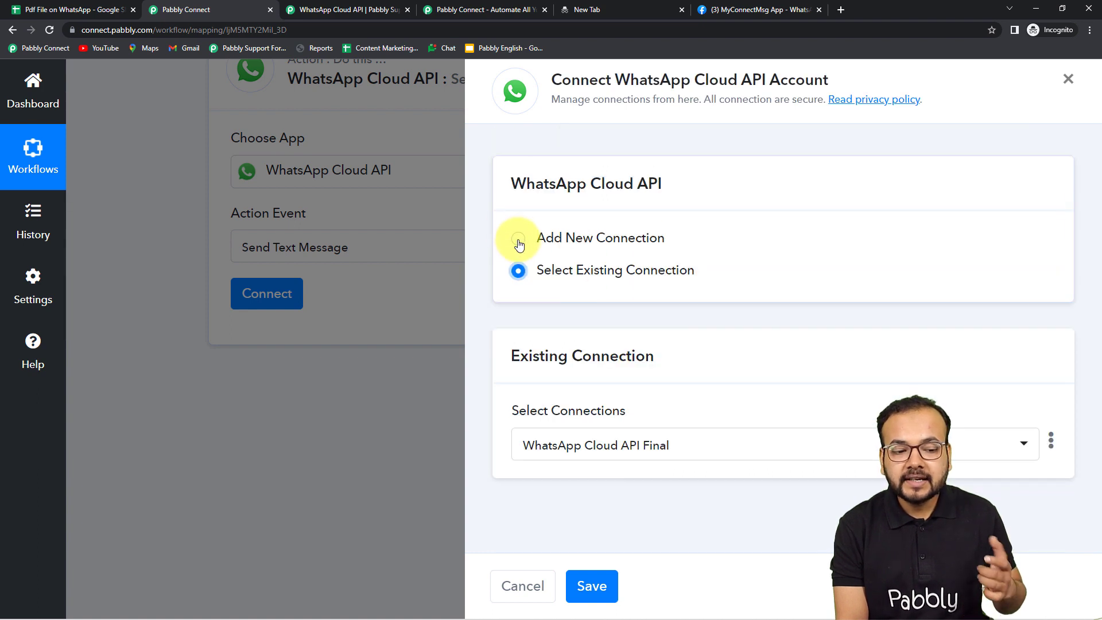
pyautogui.click(711, 453)
pyautogui.click(639, 381)
pyautogui.click(667, 494)
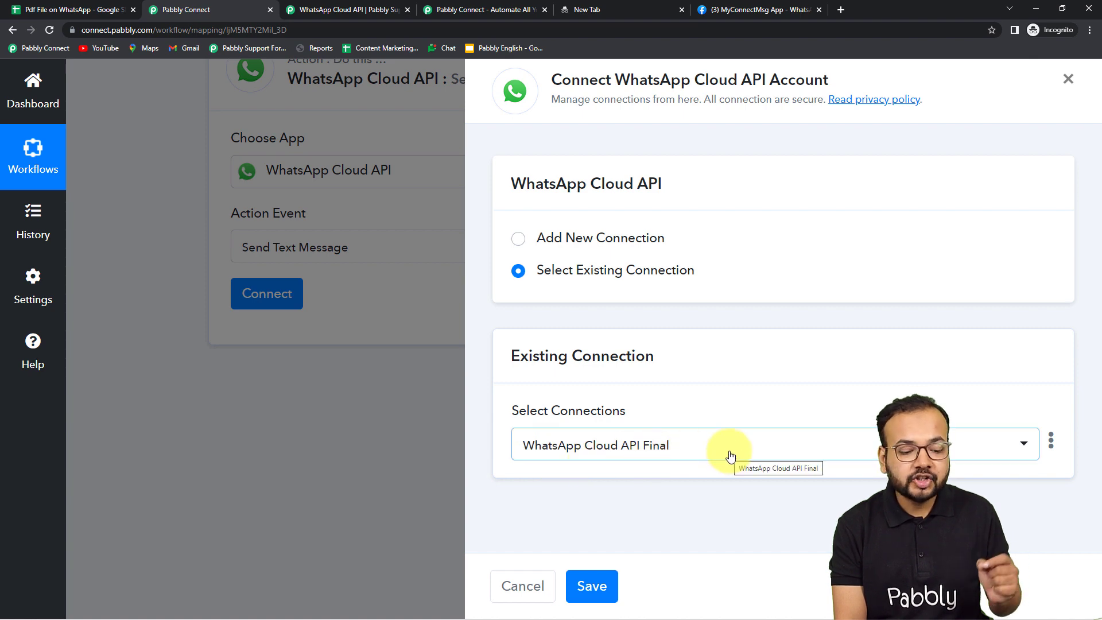
pyautogui.click(591, 587)
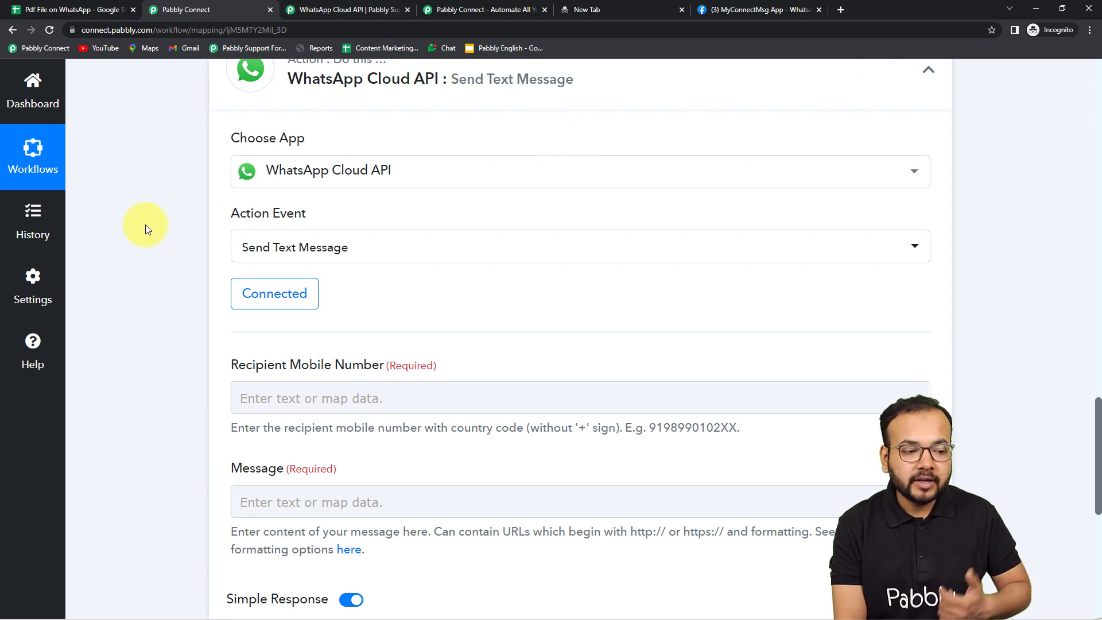
# Step: Map the Mobile value from the Google Sheets trigger response as the recipient mobile number
pyautogui.scroll(-2, 174, 252)
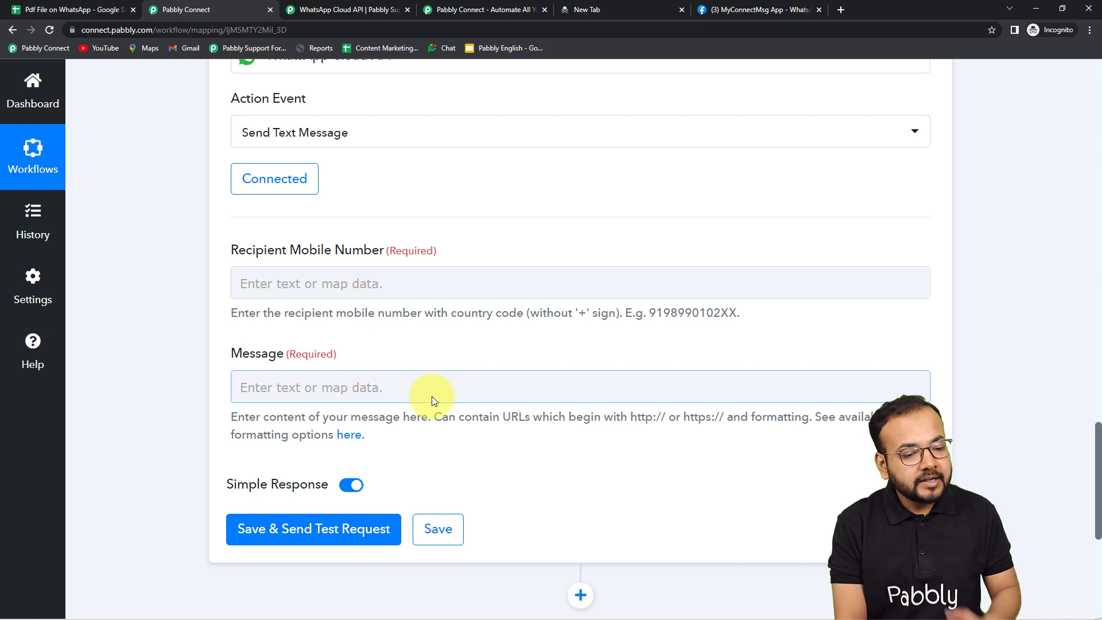
pyautogui.scroll(15, 431, 397)
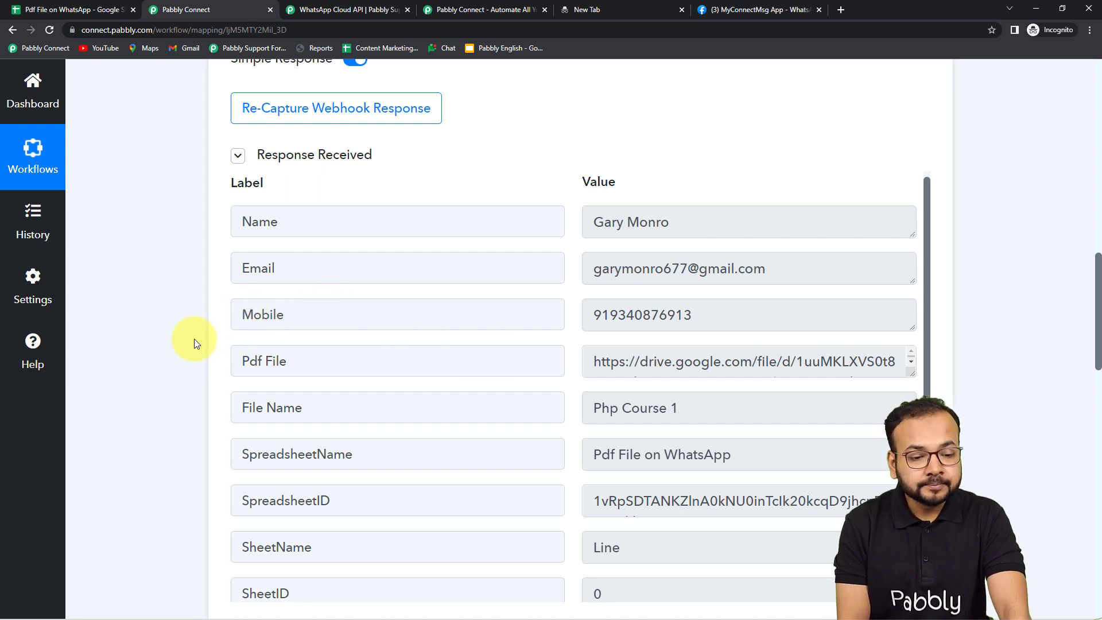
pyautogui.scroll(-8, 194, 338)
pyautogui.scroll(-5, 194, 339)
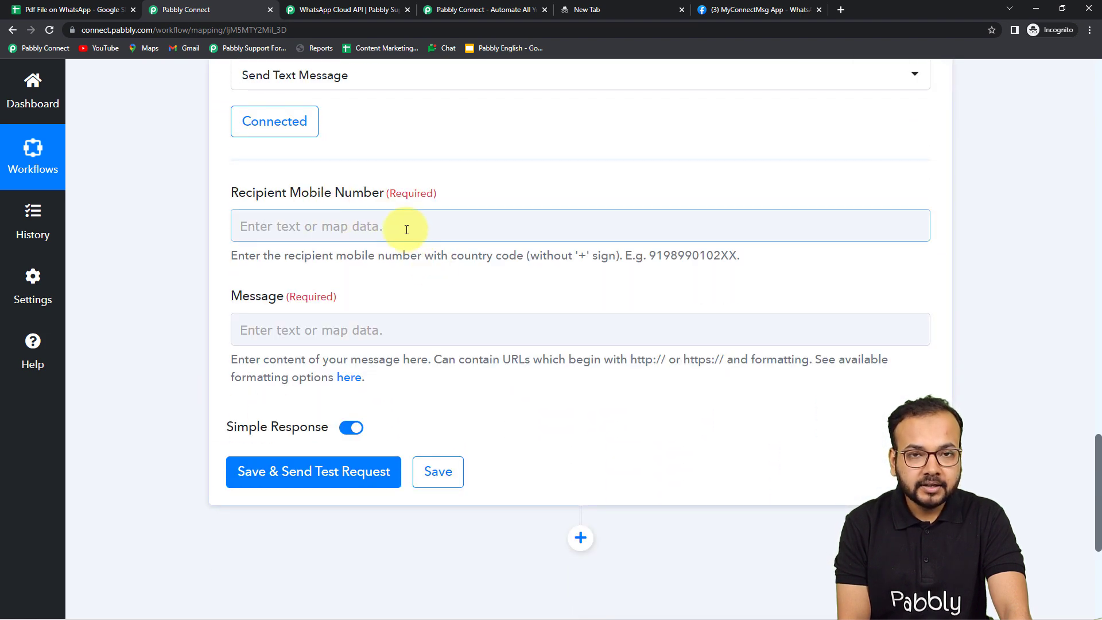
pyautogui.click(409, 228)
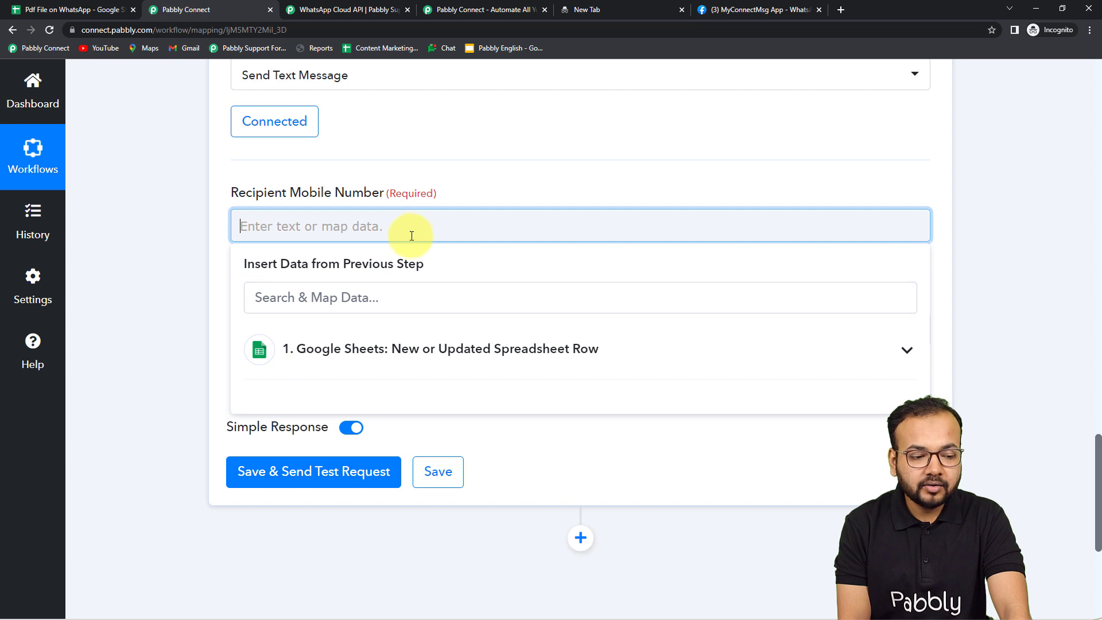
pyautogui.scroll(-1, 356, 281)
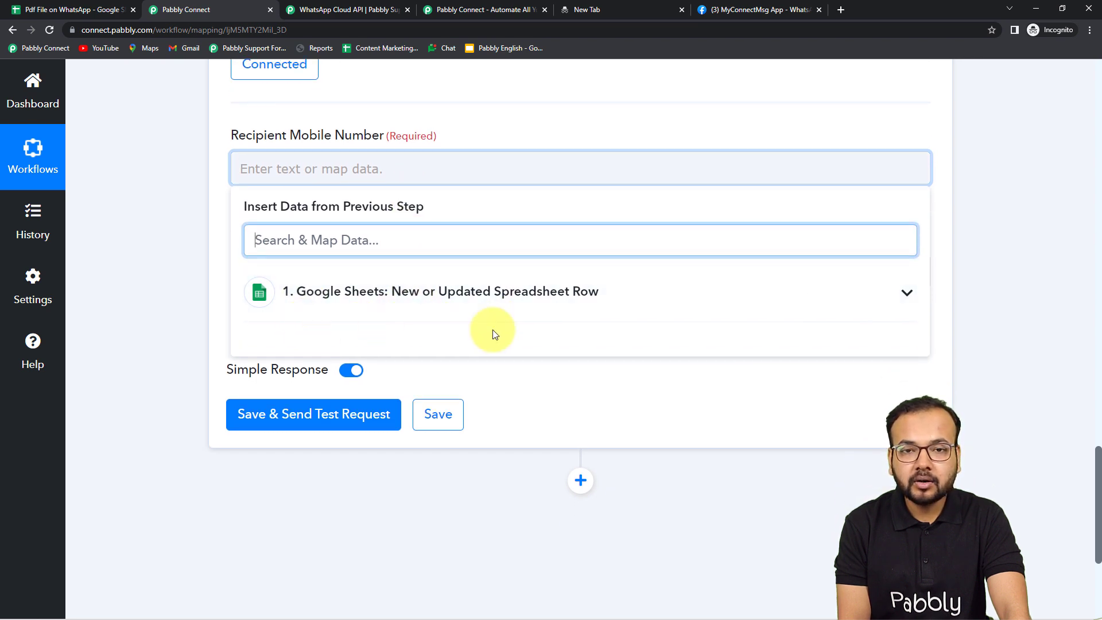
pyautogui.click(411, 304)
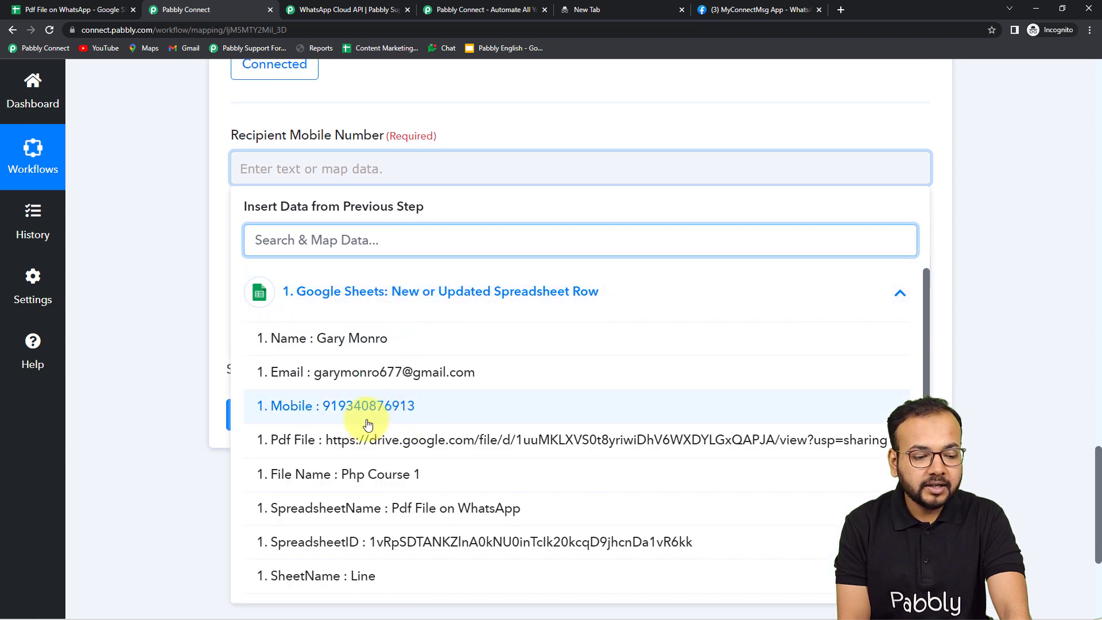
pyautogui.click(340, 410)
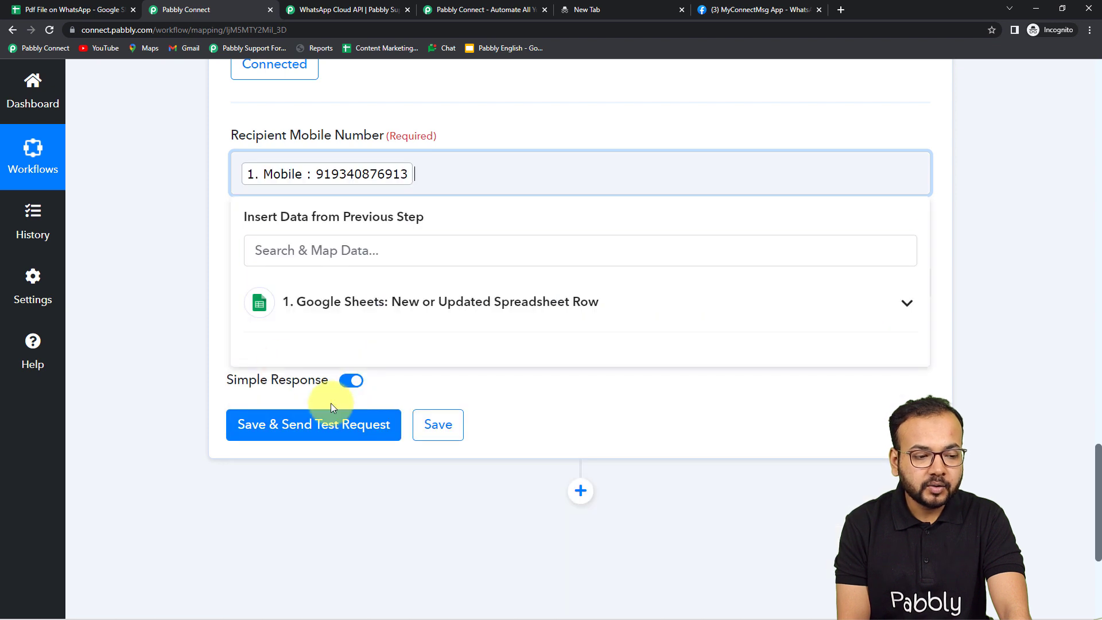
pyautogui.click(216, 314)
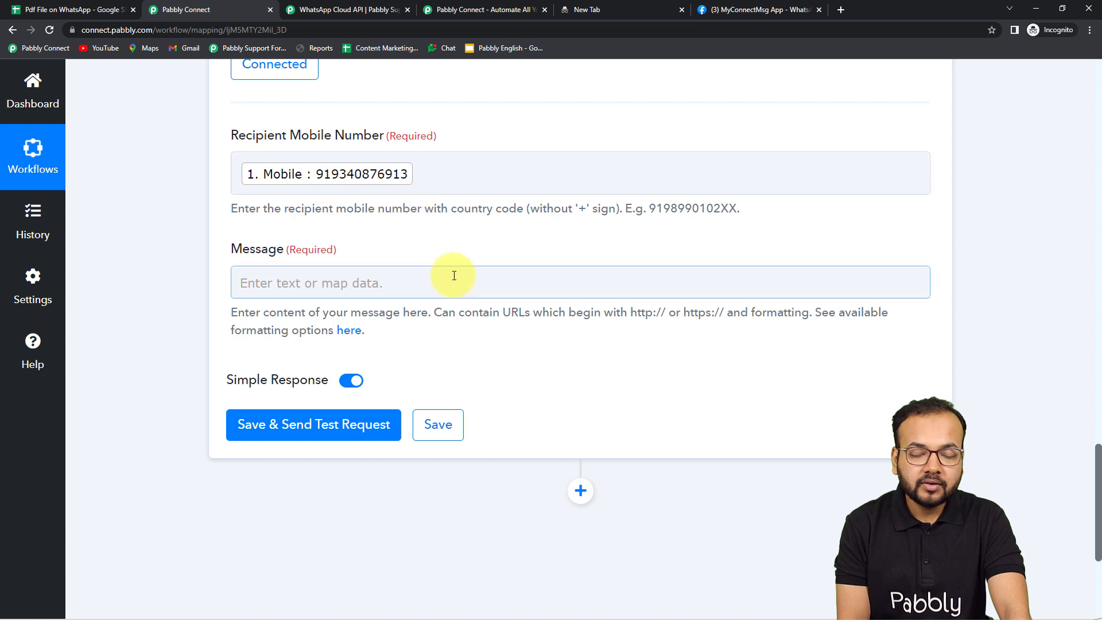
# Step: Paste the prepared e-book message with its greeting, Download Link line, feedback request and Team Pabbly sign-off as the message content
pyautogui.scroll(-1, 436, 258)
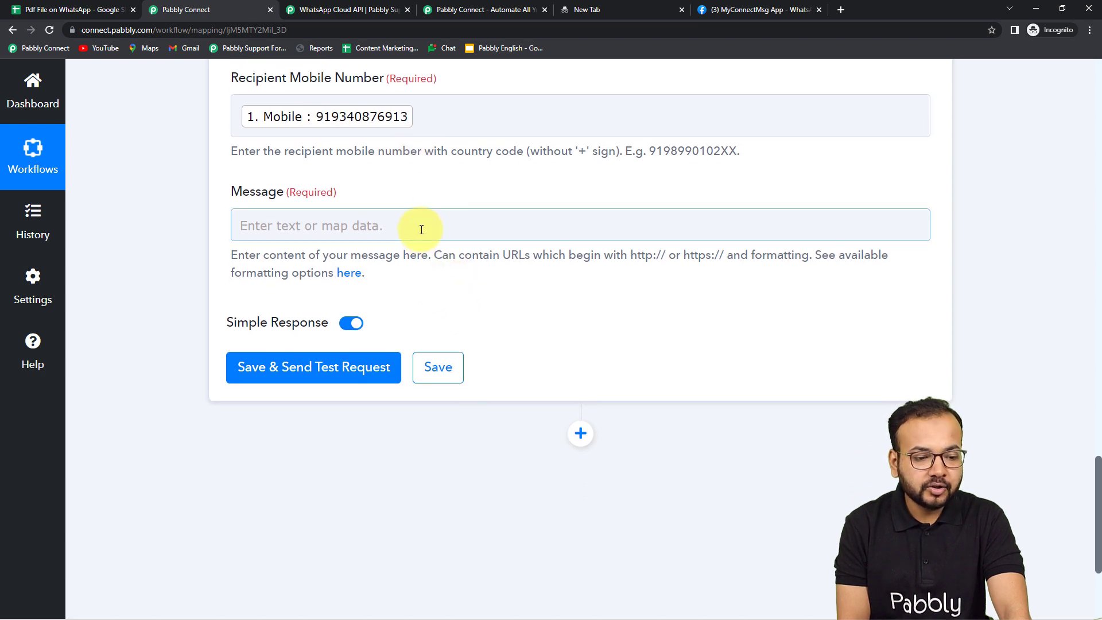
pyautogui.click(442, 228)
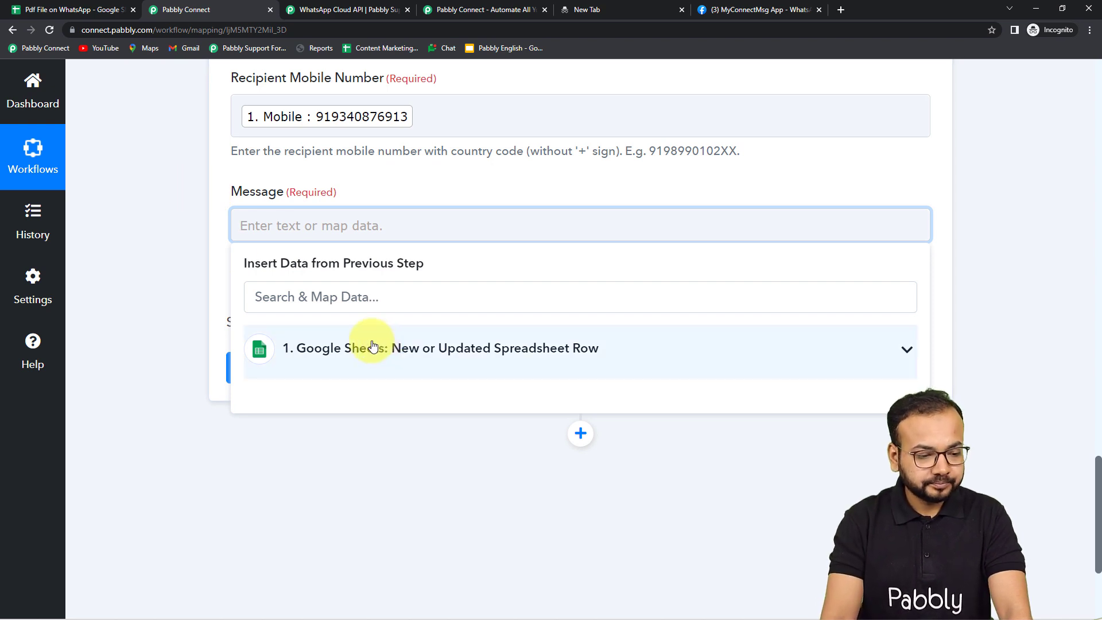
pyautogui.hotkey('ctrl', 'v')
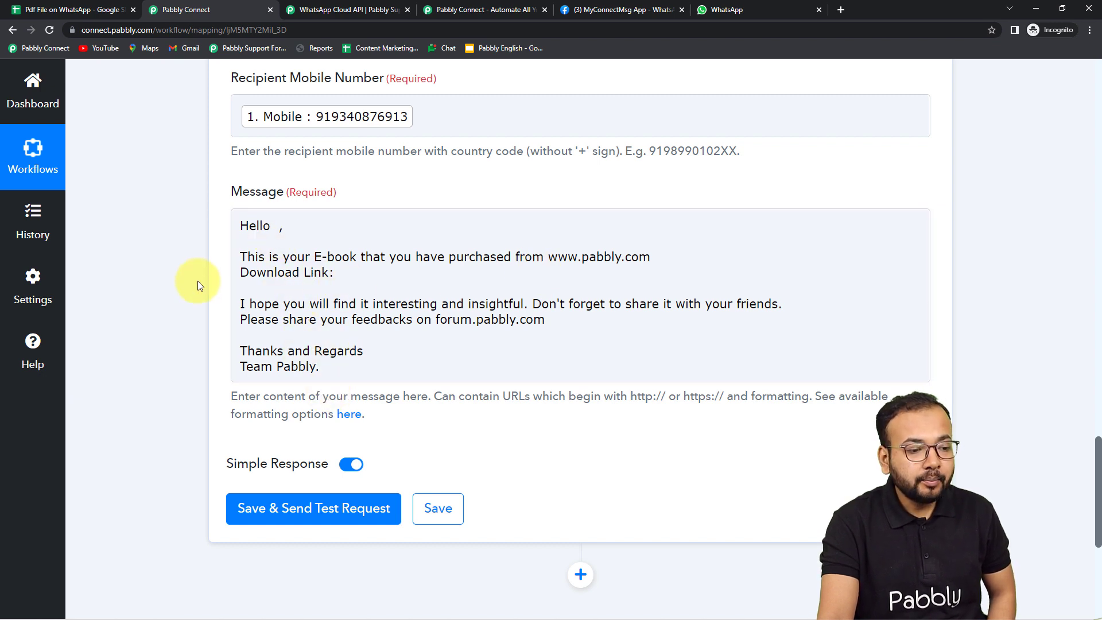
# Step: Insert the Name value from the Google Sheets step after "Hello" in the message greeting
pyautogui.scroll(8, 215, 315)
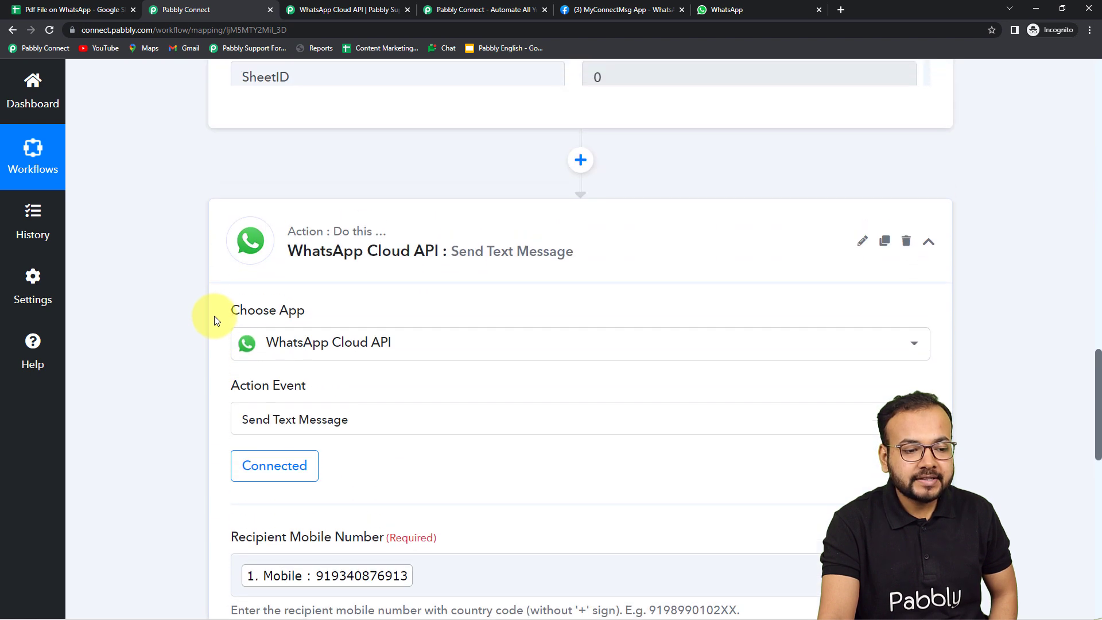
pyautogui.scroll(-10, 203, 373)
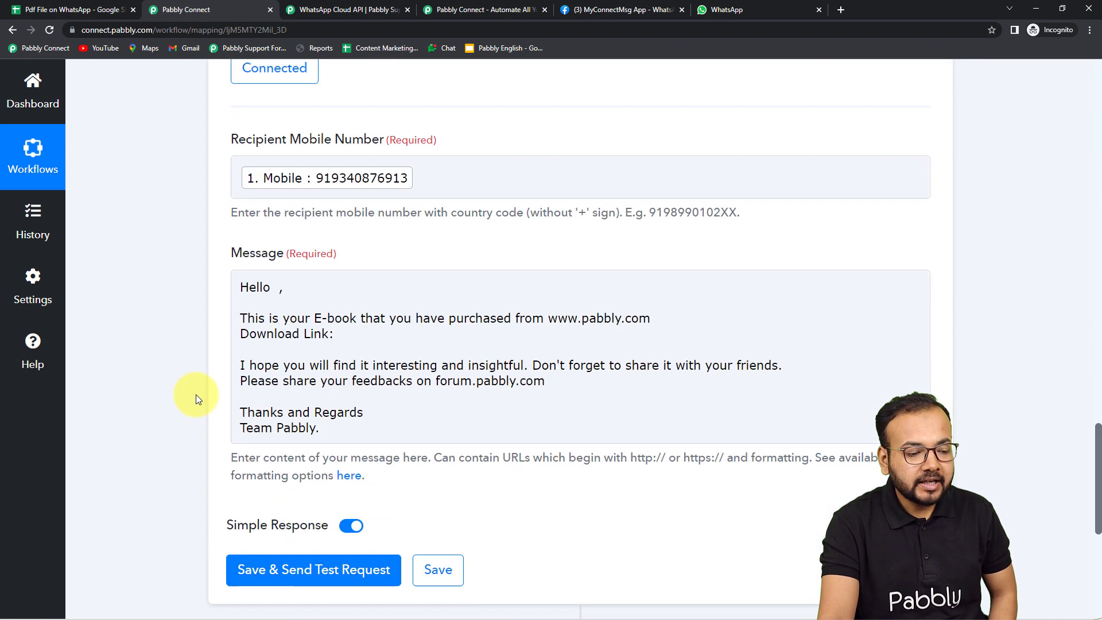
pyautogui.click(275, 286)
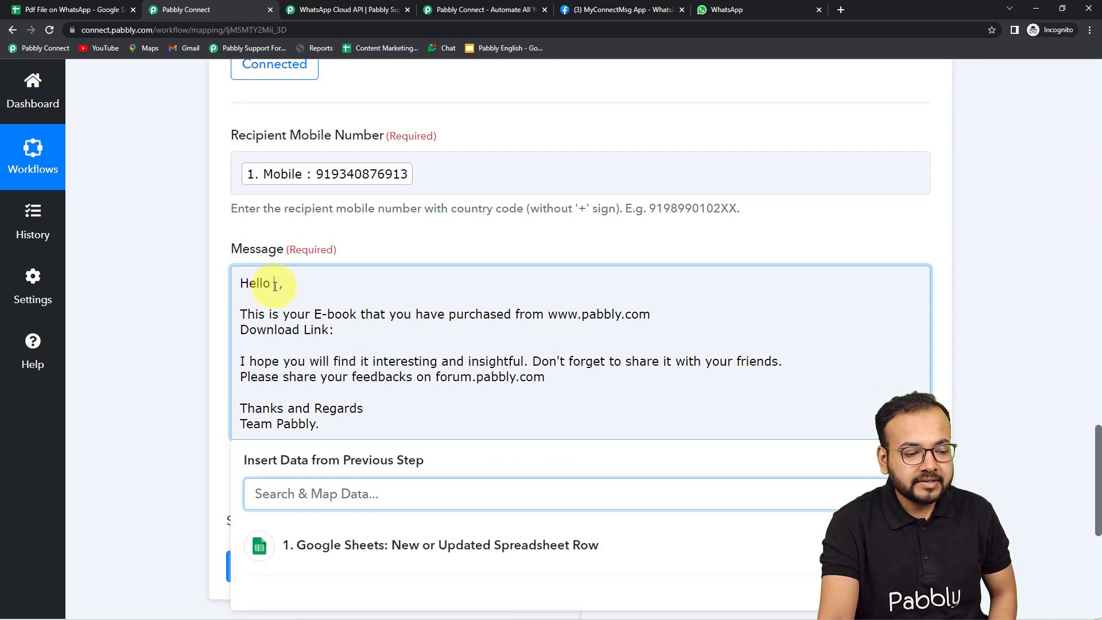
pyautogui.scroll(-6, 191, 310)
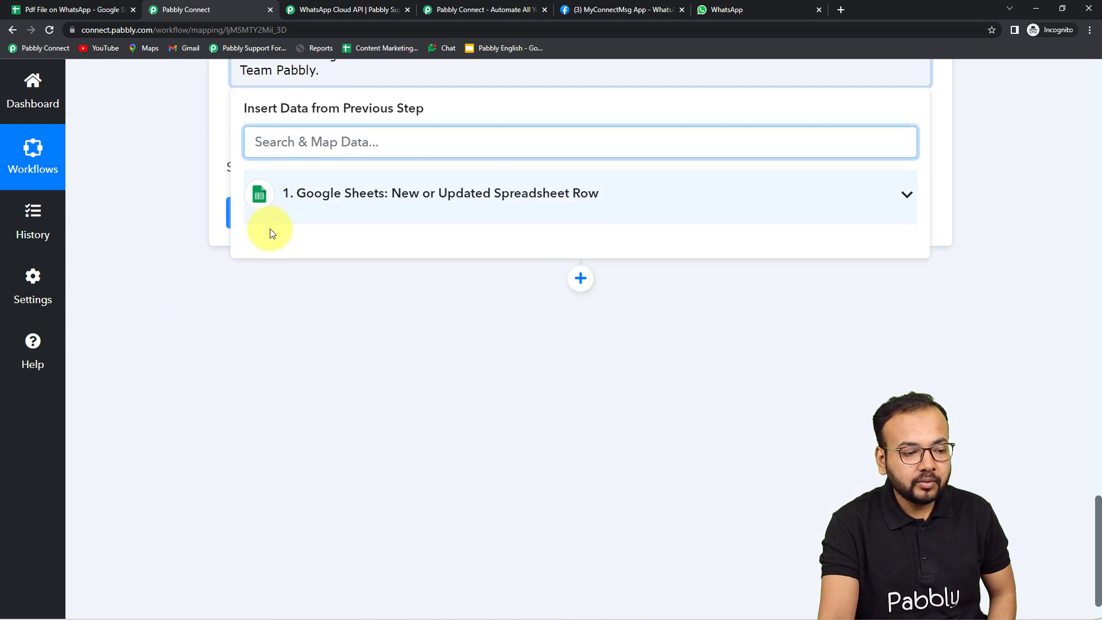
pyautogui.scroll(3, 95, 315)
pyautogui.click(274, 104)
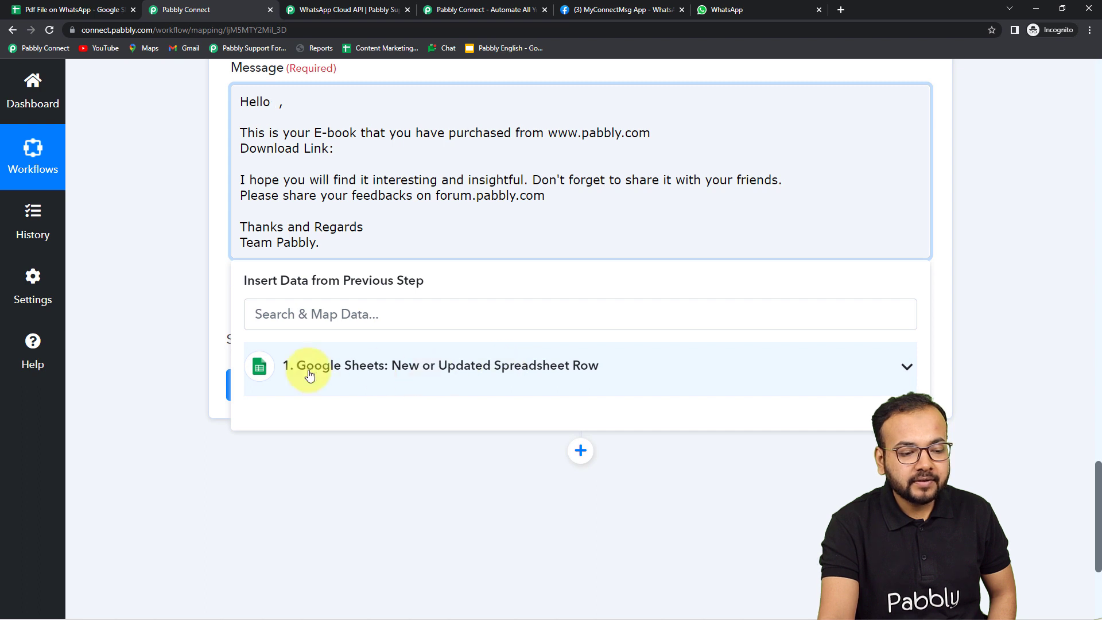
pyautogui.click(349, 374)
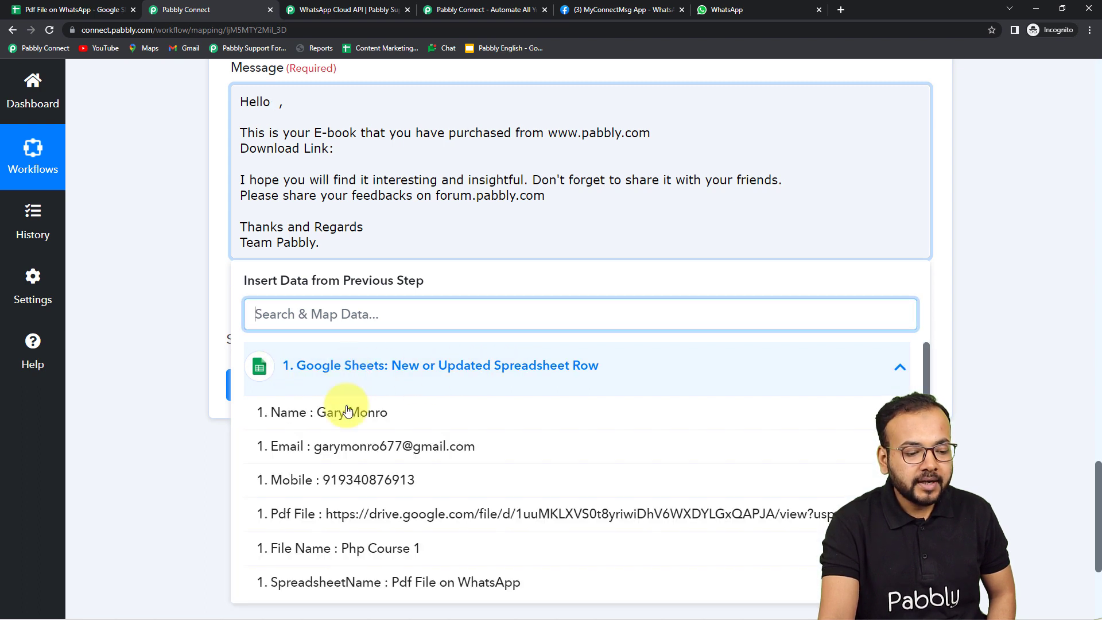
pyautogui.click(339, 424)
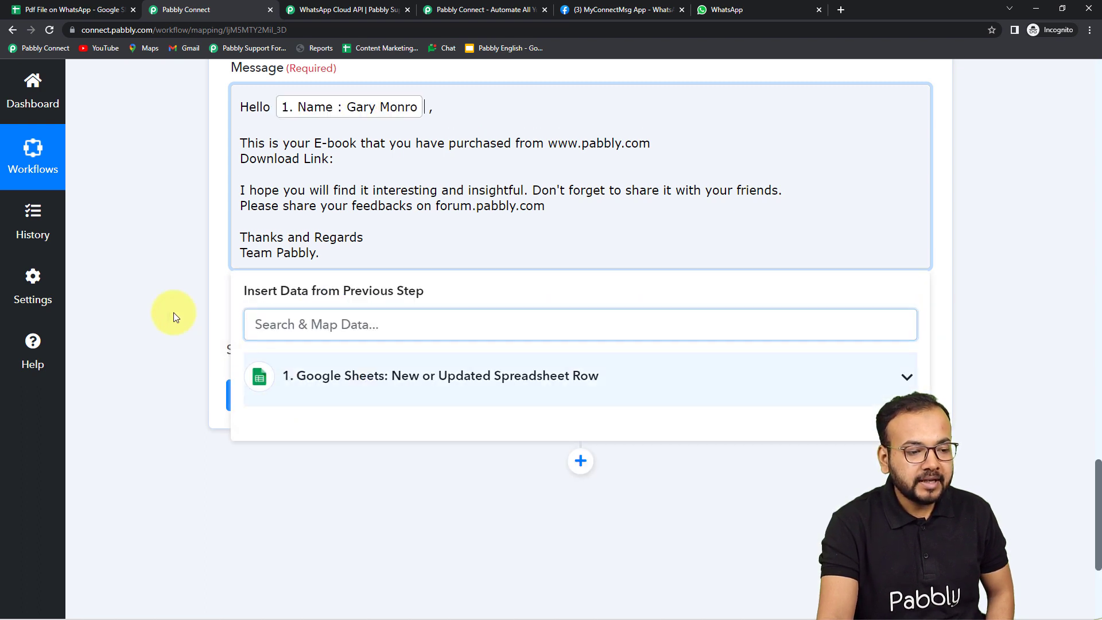
pyautogui.click(186, 206)
# Step: Insert the Pdf File value from the Google Sheets step after "Download Link:" in the message
pyautogui.click(334, 158)
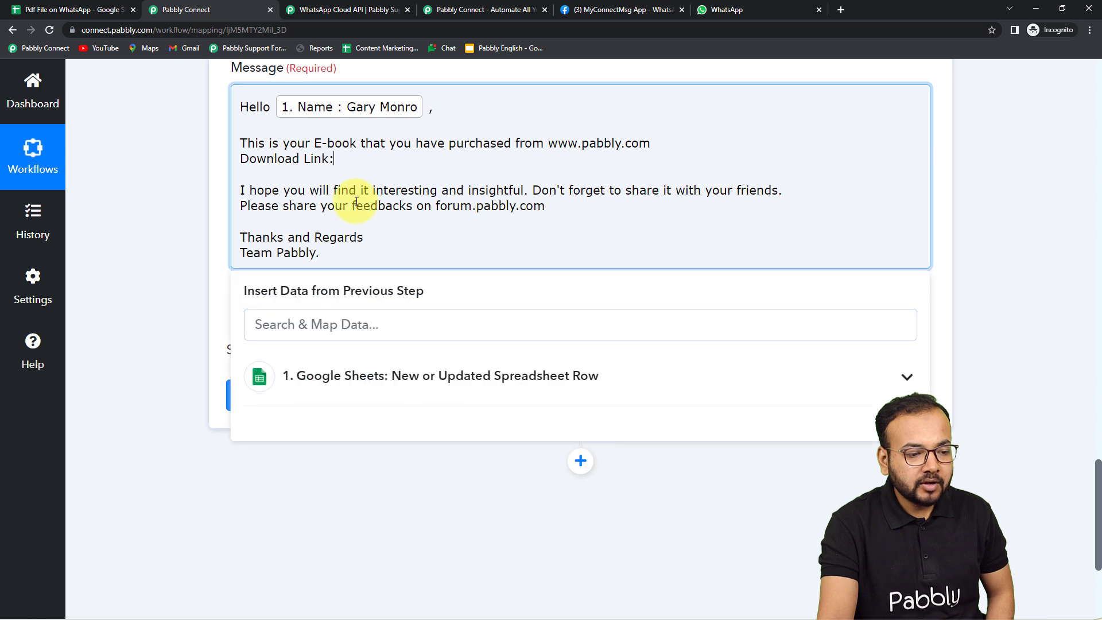
pyautogui.click(345, 367)
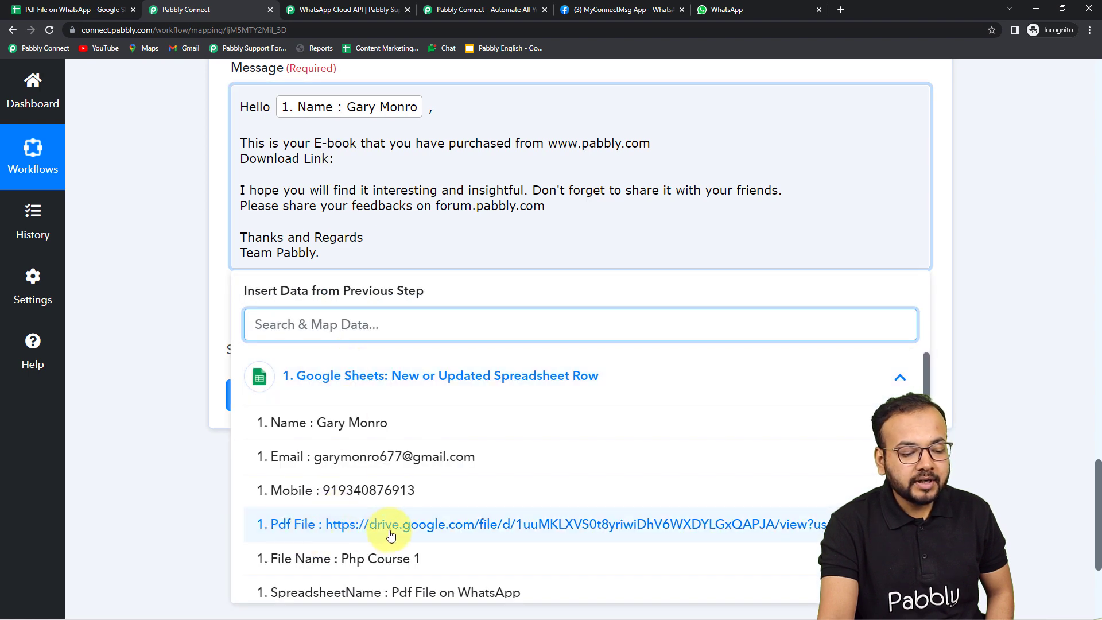
pyautogui.click(342, 532)
pyautogui.click(135, 366)
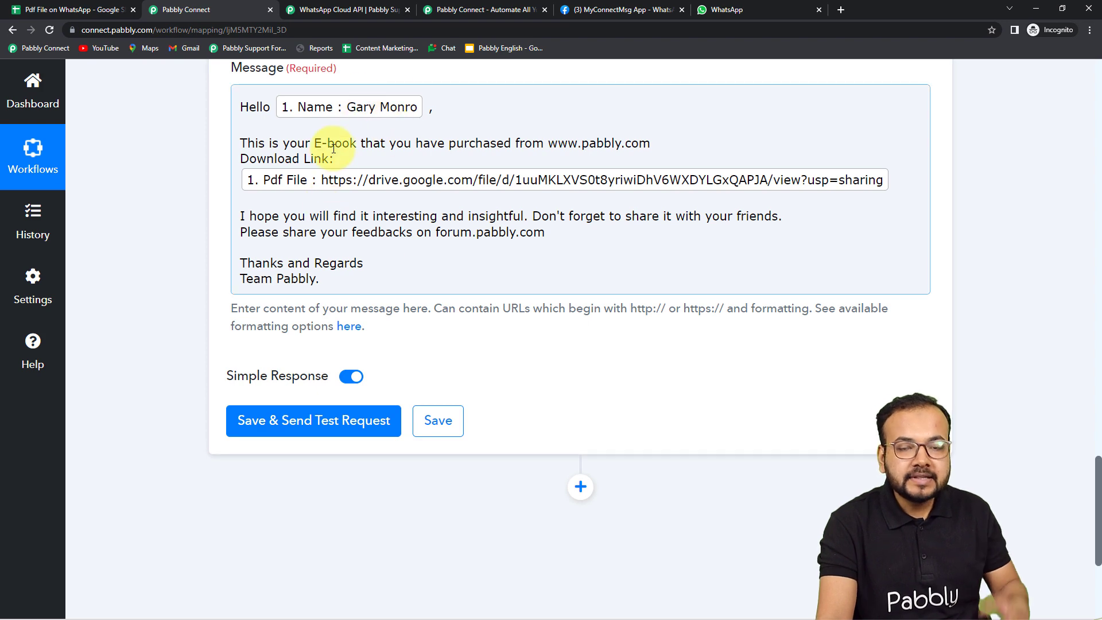
pyautogui.scroll(5, 192, 277)
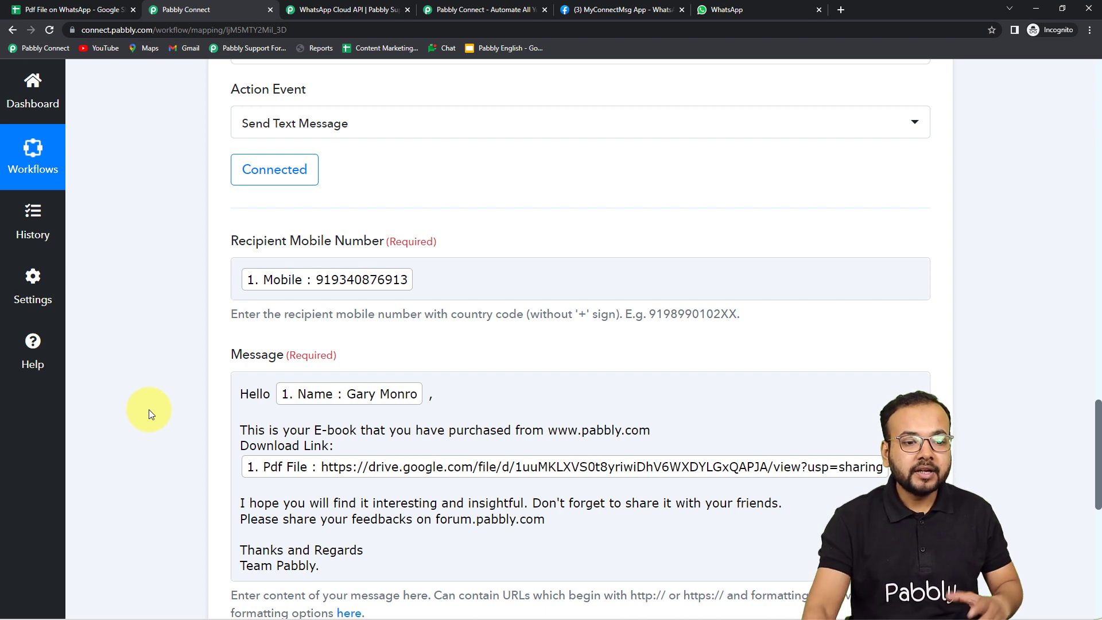
# Step: Save the WhatsApp Cloud API action and send a test request with the mapped recipient and e-book message
pyautogui.click(73, 6)
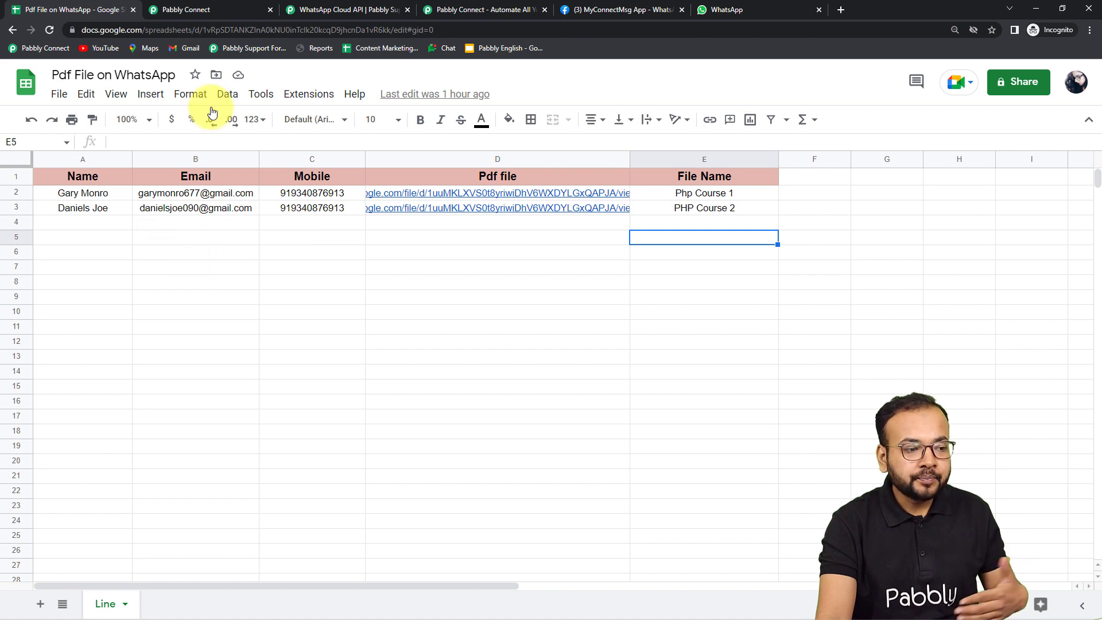
pyautogui.click(201, 10)
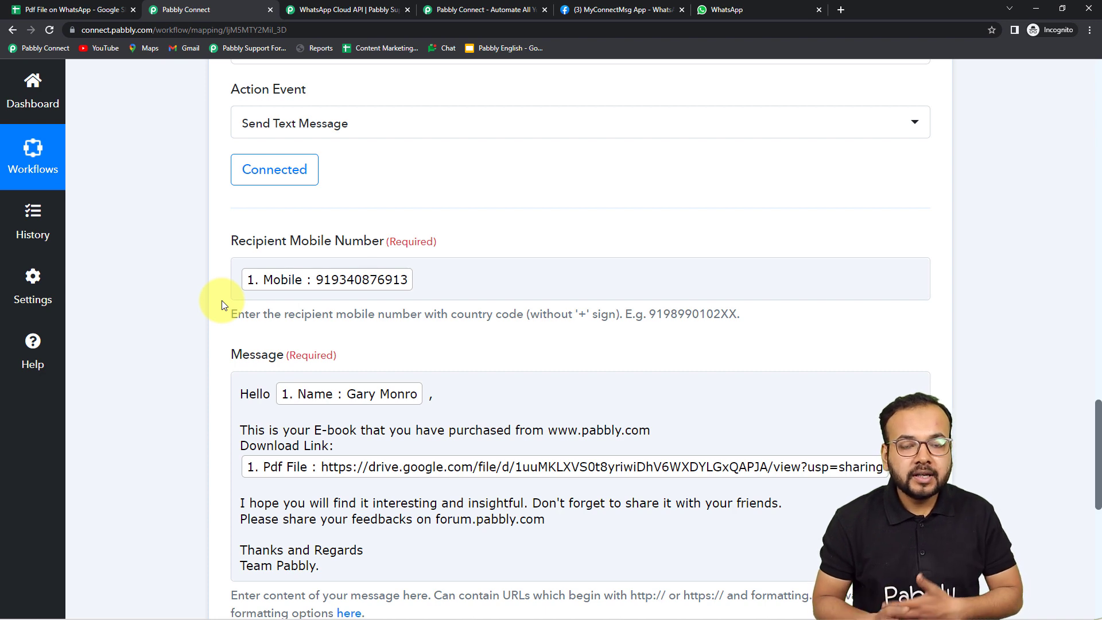
pyautogui.scroll(-2, 222, 301)
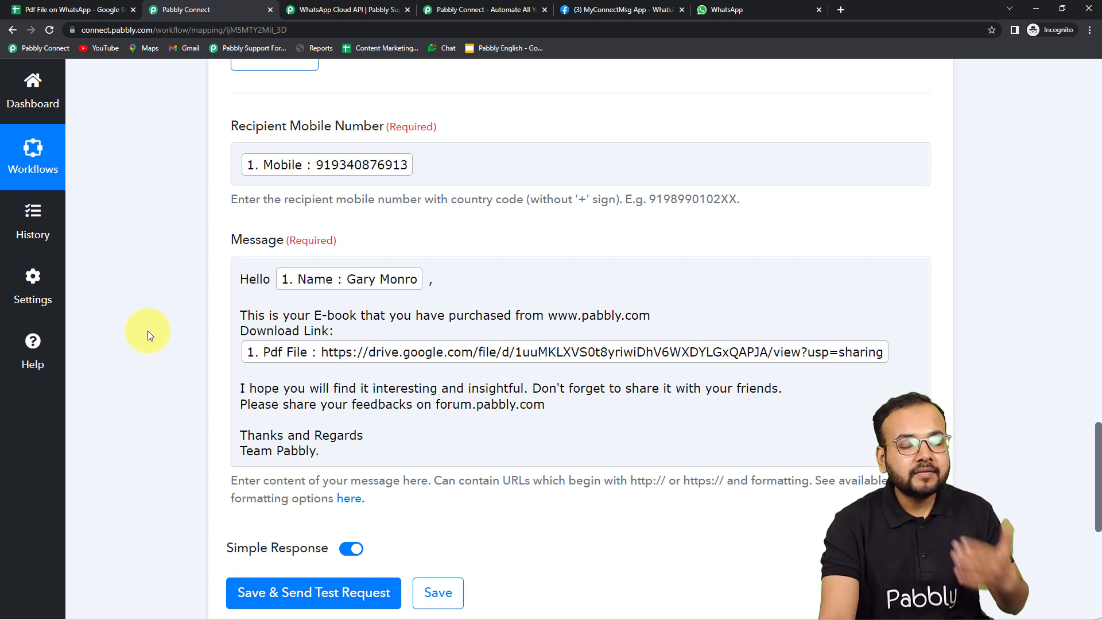
pyautogui.scroll(-1, 147, 331)
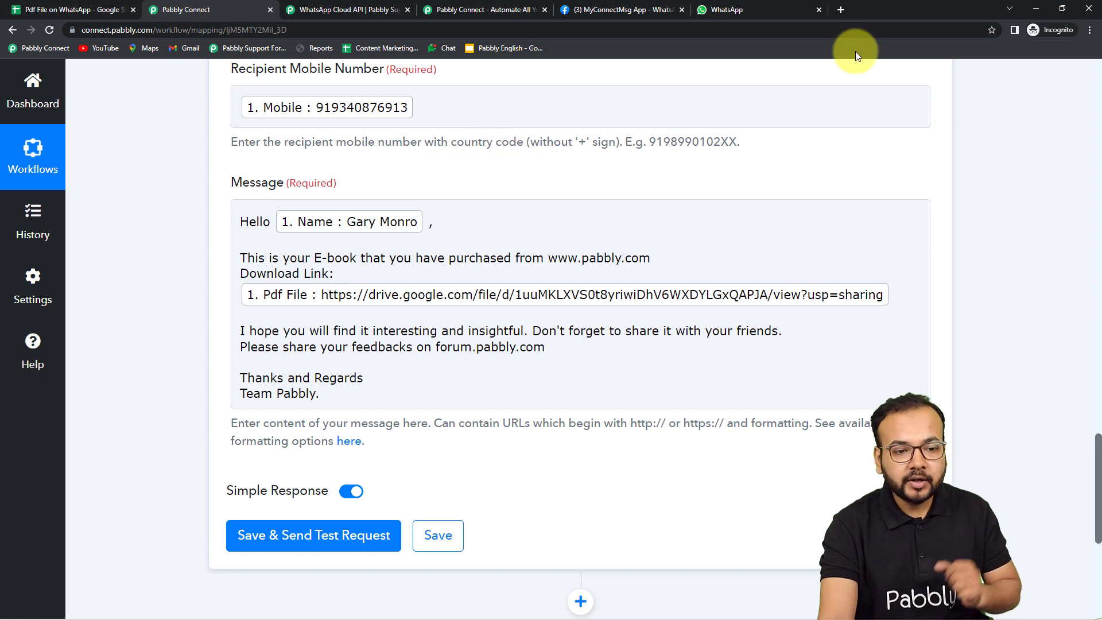
pyautogui.click(767, 17)
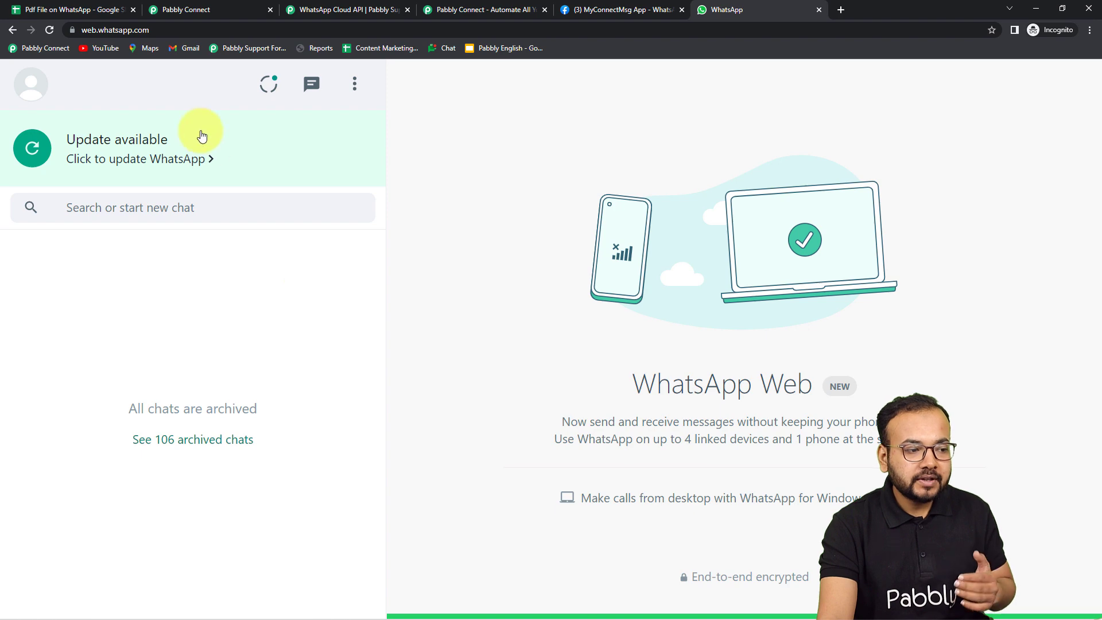
pyautogui.click(194, 6)
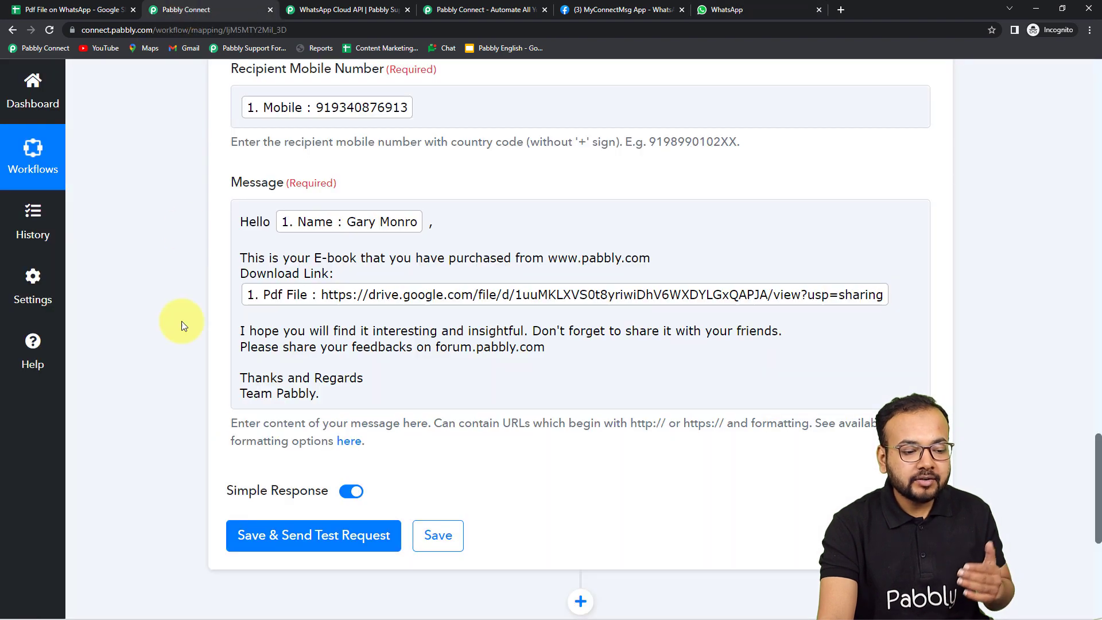
pyautogui.click(323, 536)
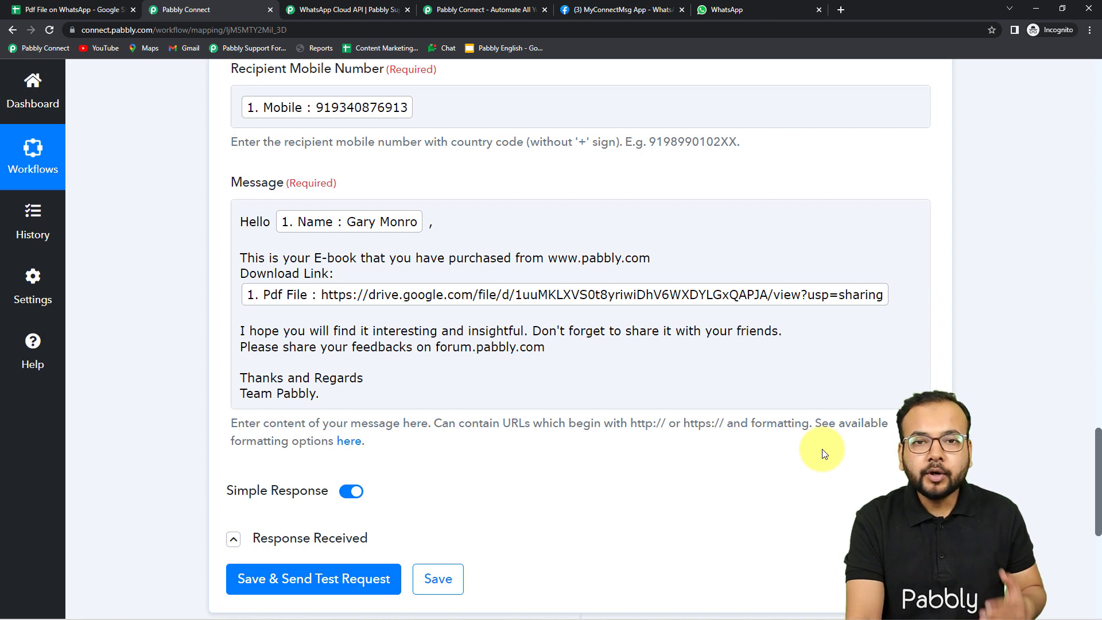
# Step: Review the Send Text Message action's settings and check WhatsApp Web for the test message
pyautogui.scroll(3, 821, 449)
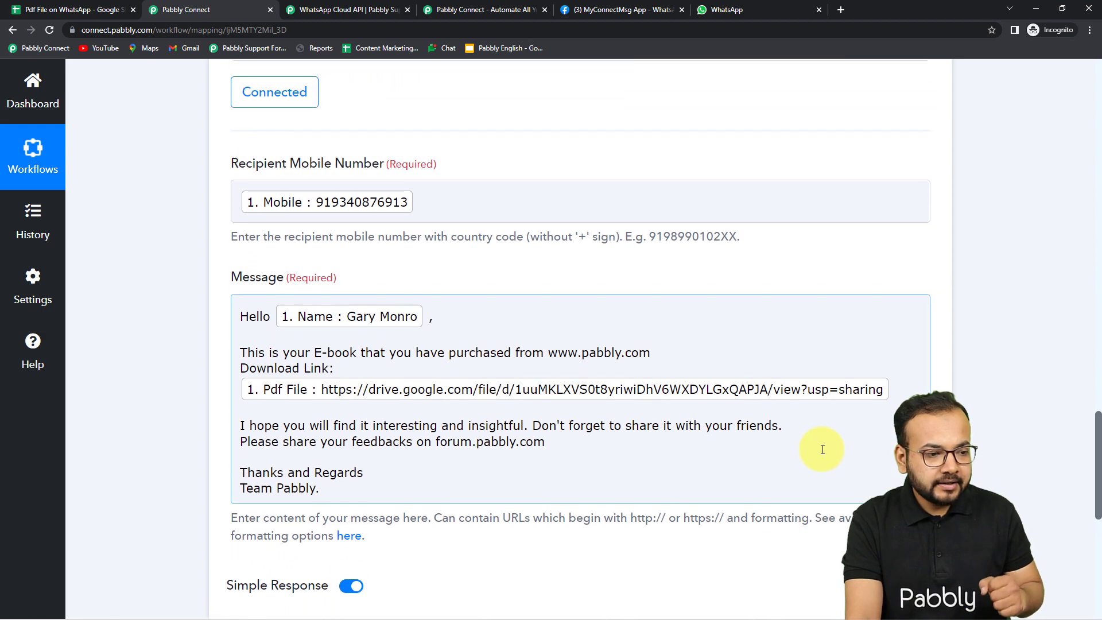
pyautogui.scroll(3, 391, 351)
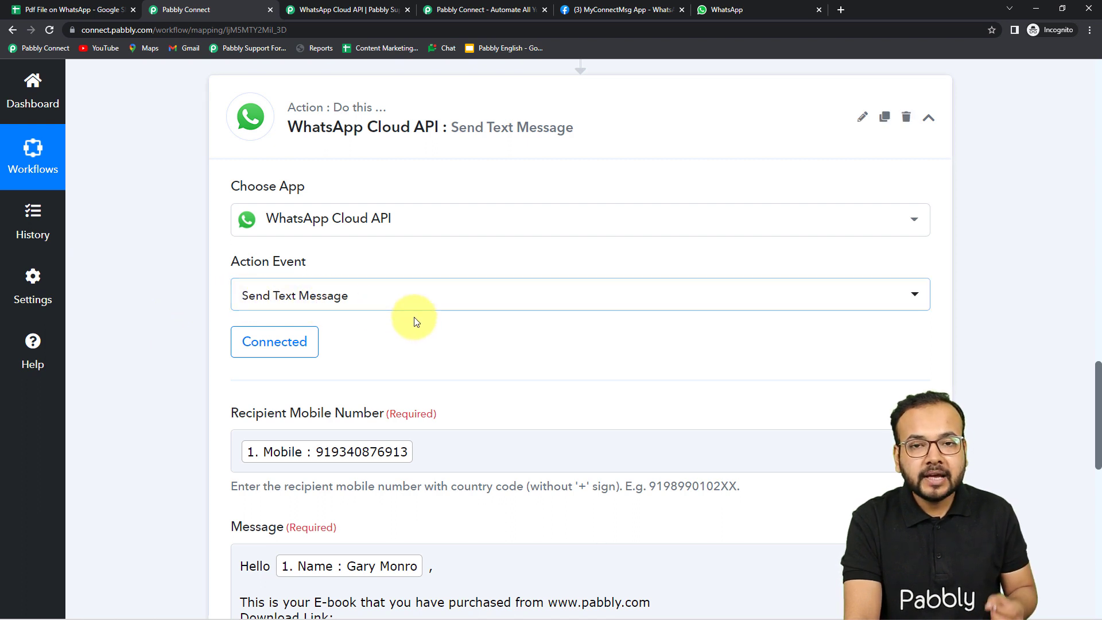
pyautogui.scroll(-3, 422, 327)
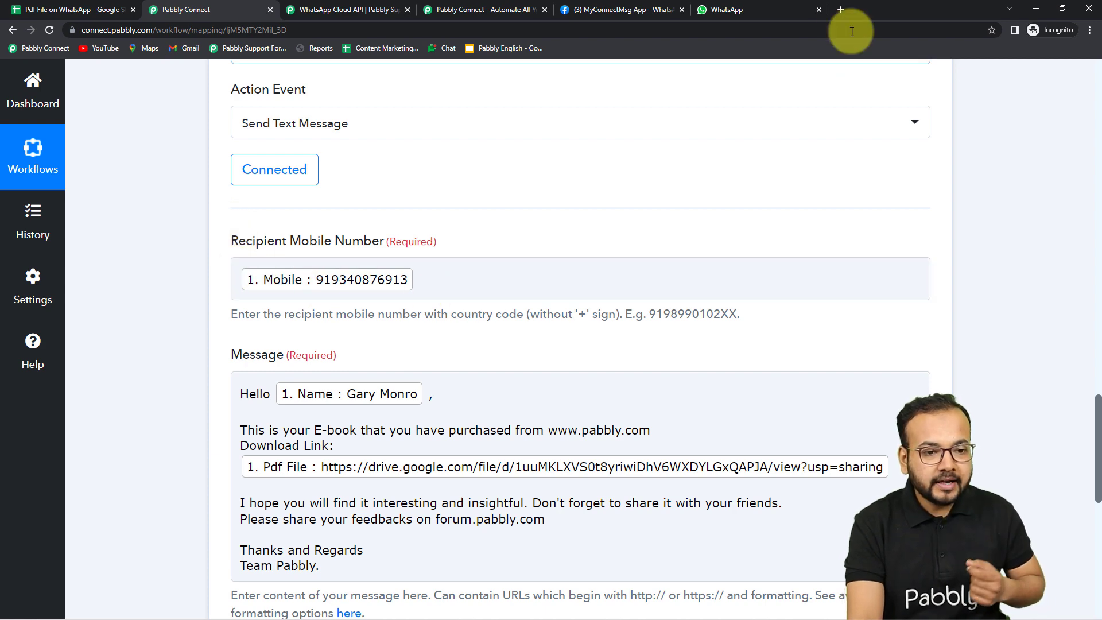
pyautogui.click(766, 7)
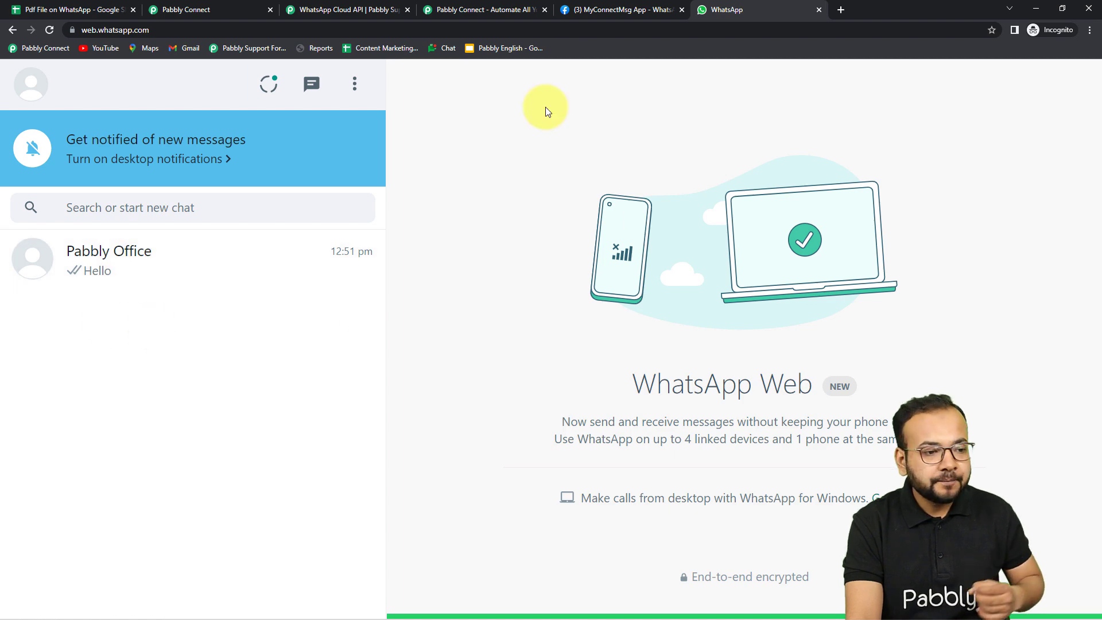
pyautogui.click(188, 10)
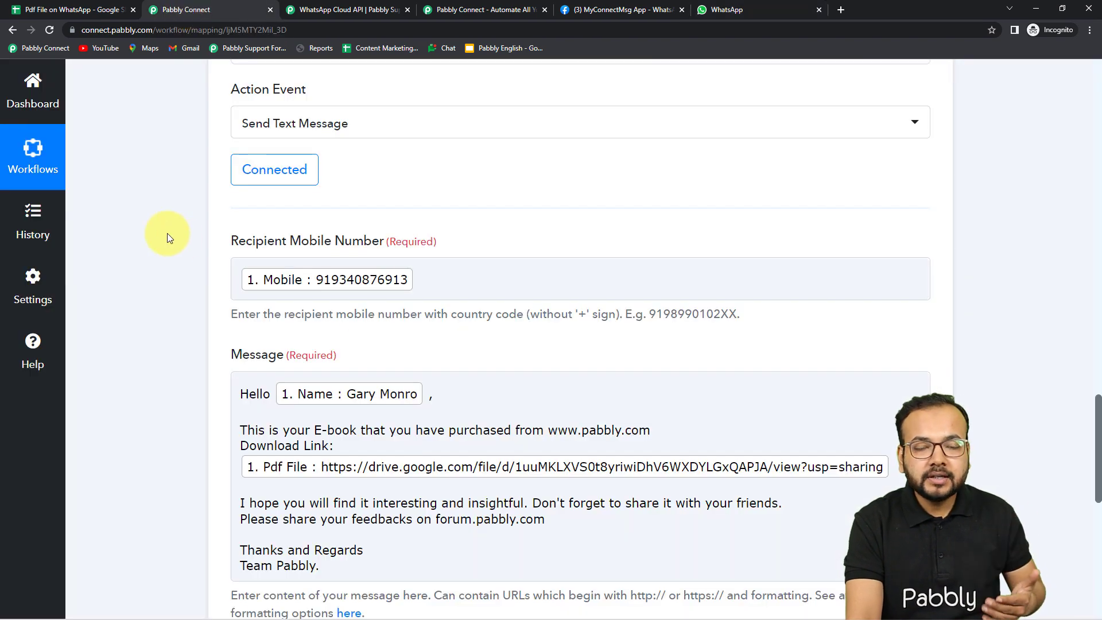
# Step: Save the WhatsApp action again and resend the test request
pyautogui.scroll(-2, 172, 247)
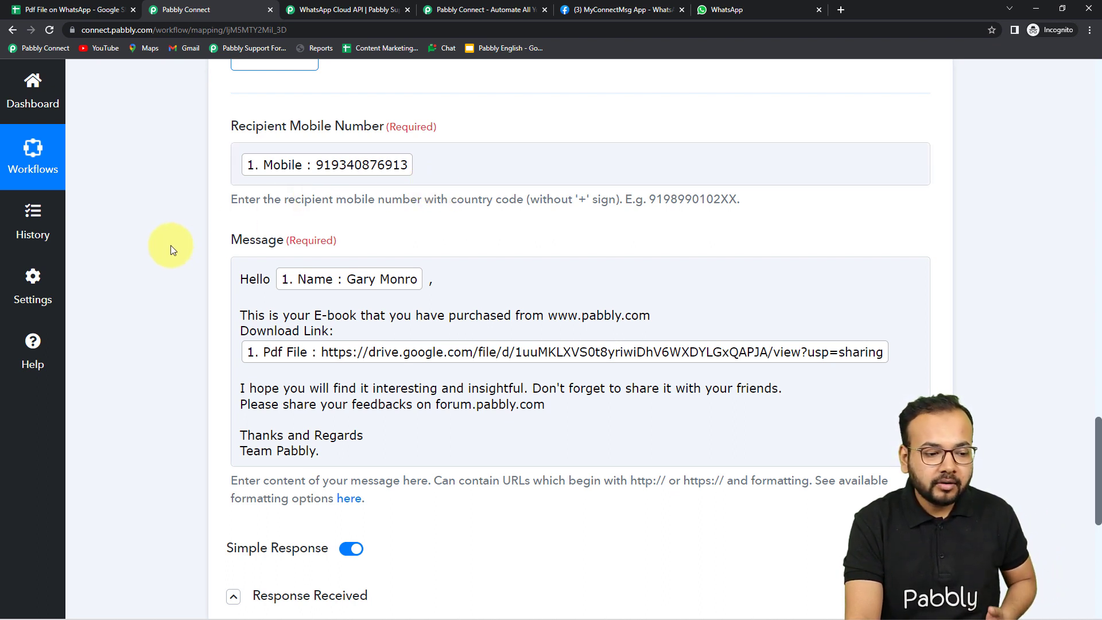
pyautogui.scroll(-3, 171, 246)
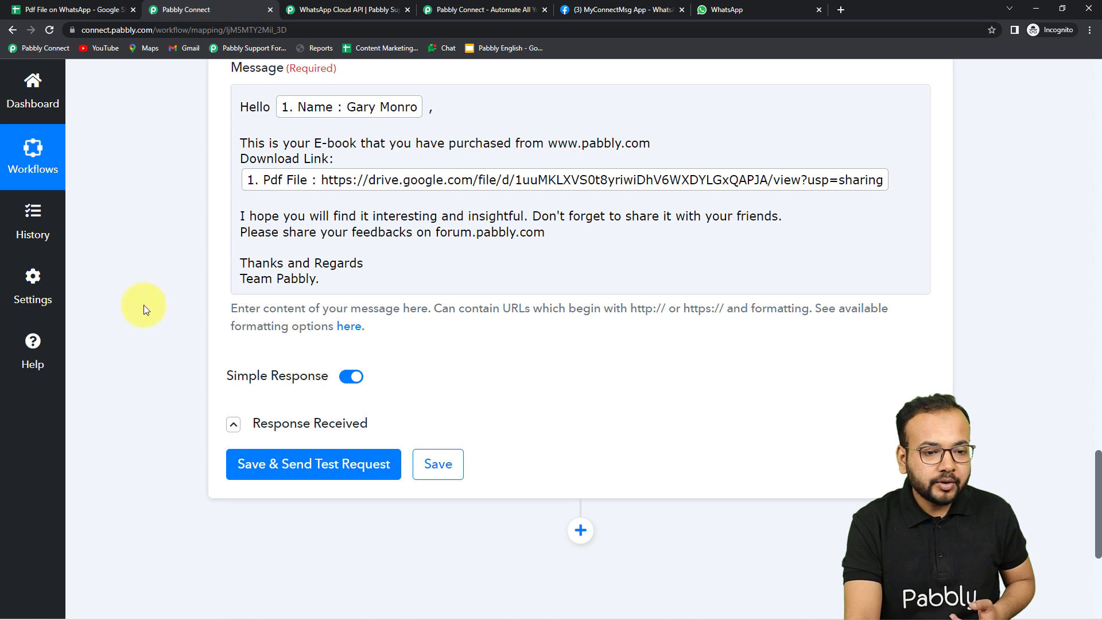
pyautogui.click(283, 479)
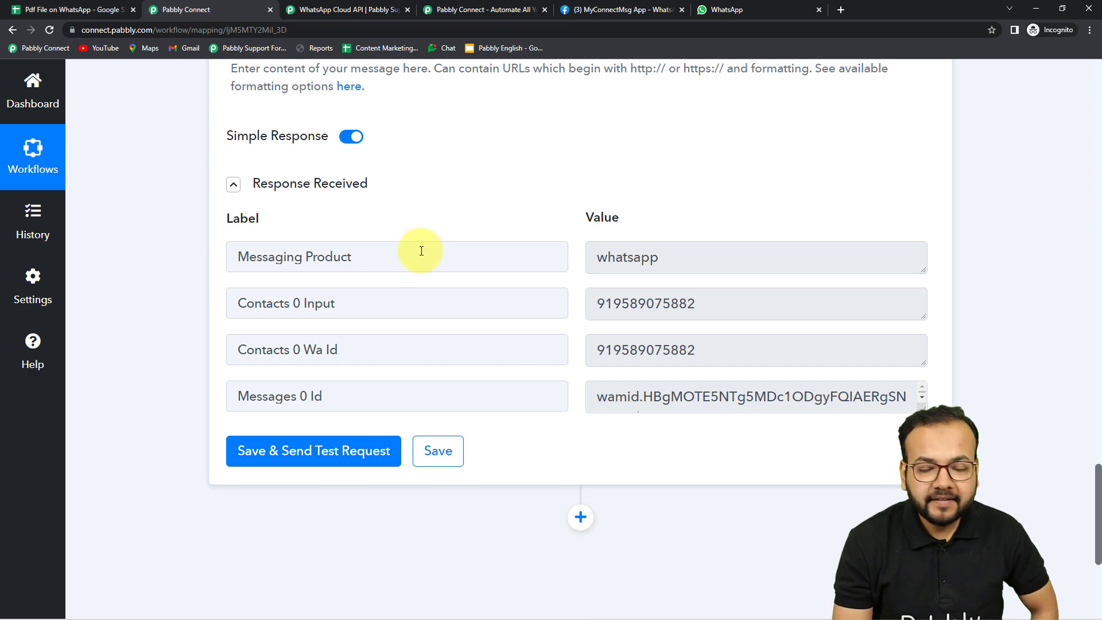
# Step: Switch to WhatsApp Web, open the PDF download link in the received e-book message, and return to the chat
pyautogui.click(704, 6)
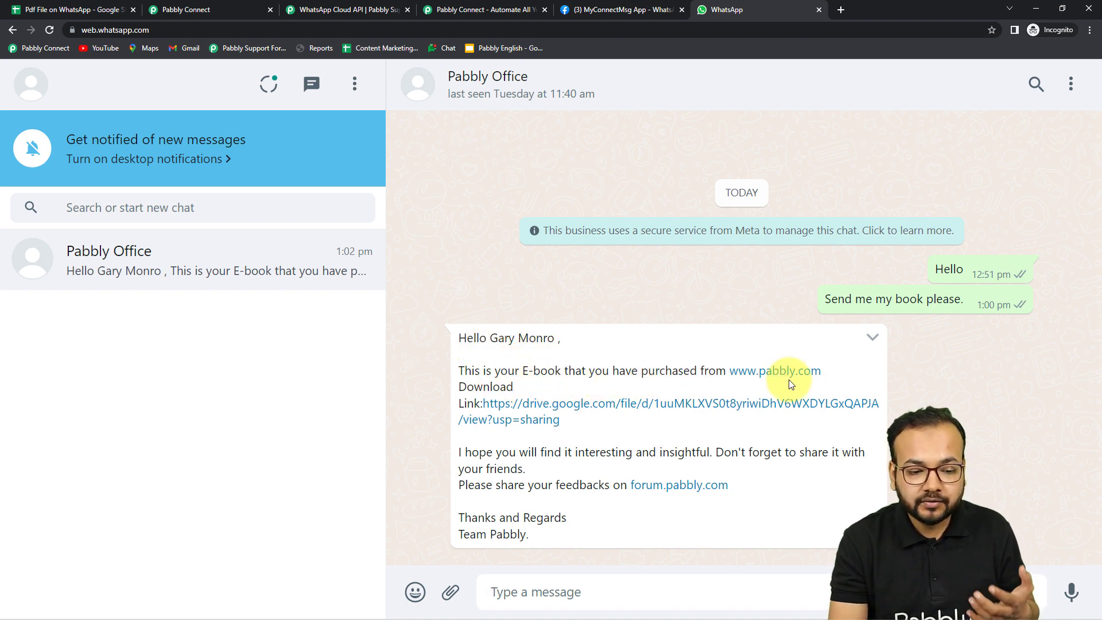
pyautogui.click(534, 417)
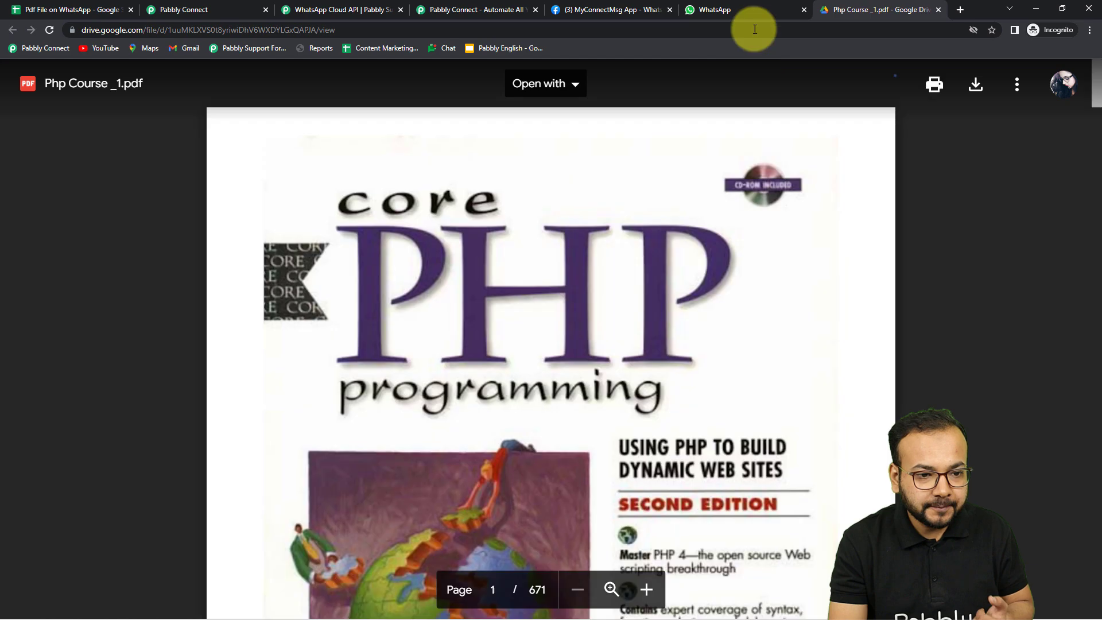
pyautogui.click(749, 8)
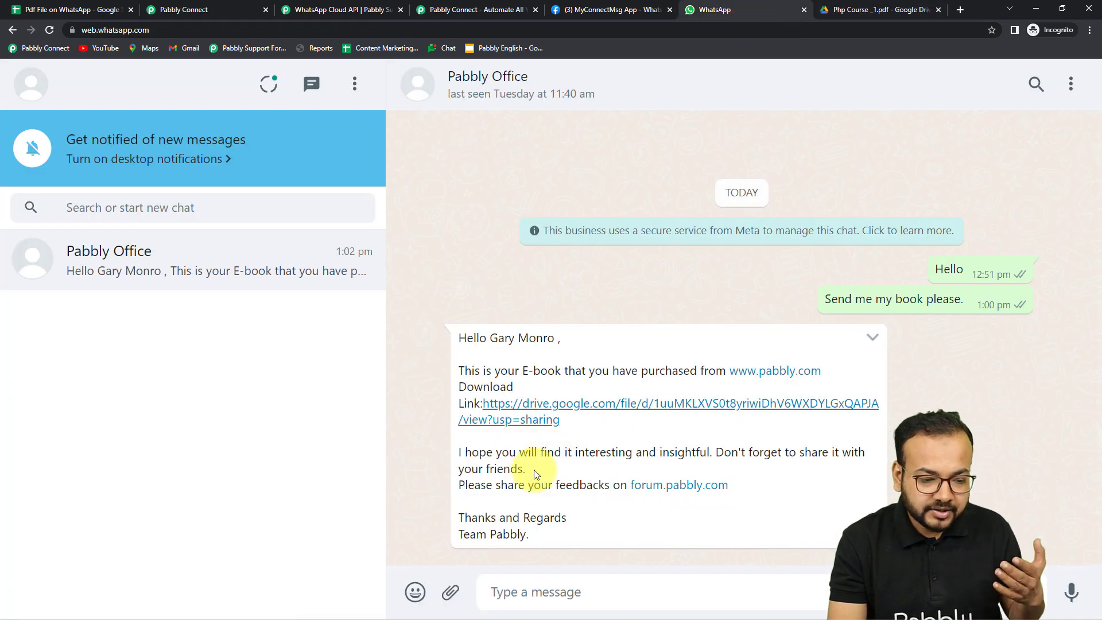
# Step: Return to Pabbly Connect and review the workflow from the Google Sheets trigger and its response through the WhatsApp action's recipient and message fields
pyautogui.click(245, 10)
pyautogui.scroll(3, 267, 228)
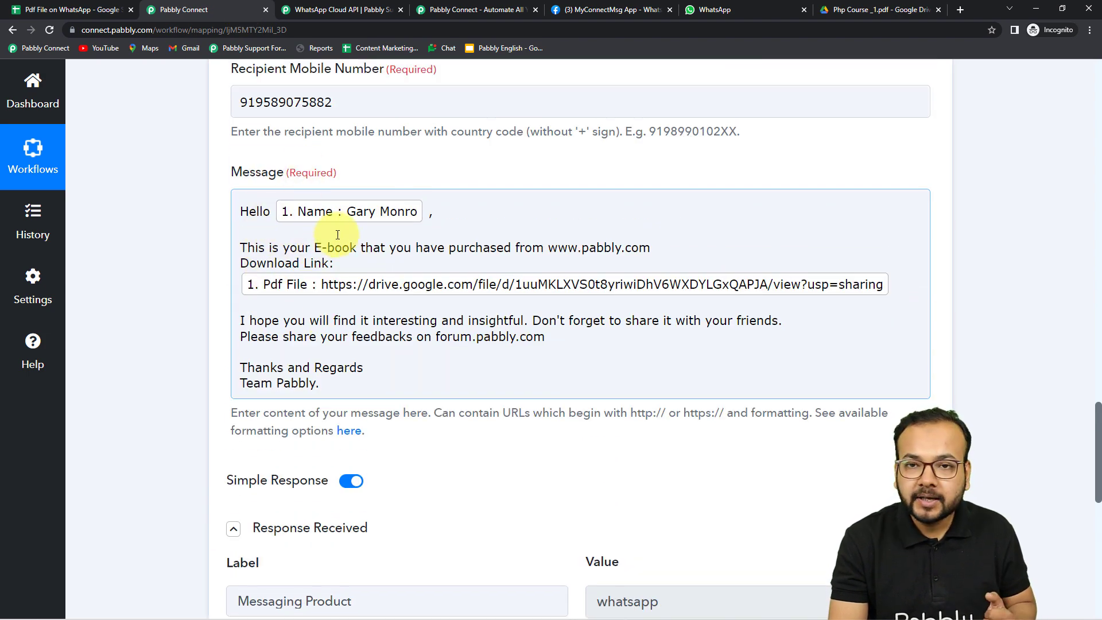
pyautogui.click(158, 265)
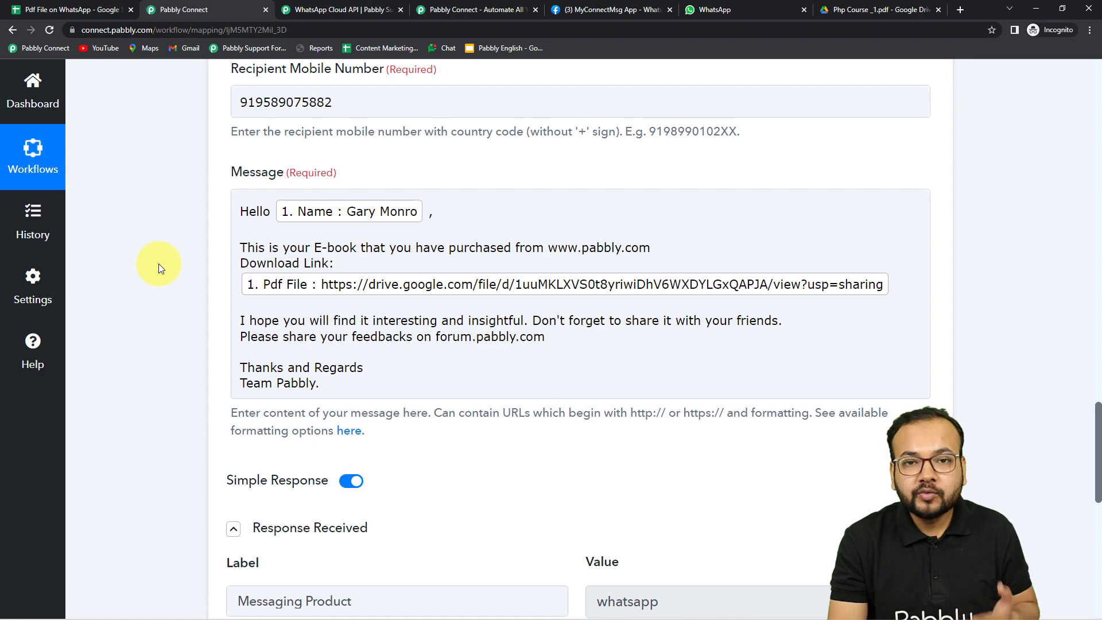
pyautogui.scroll(10, 158, 264)
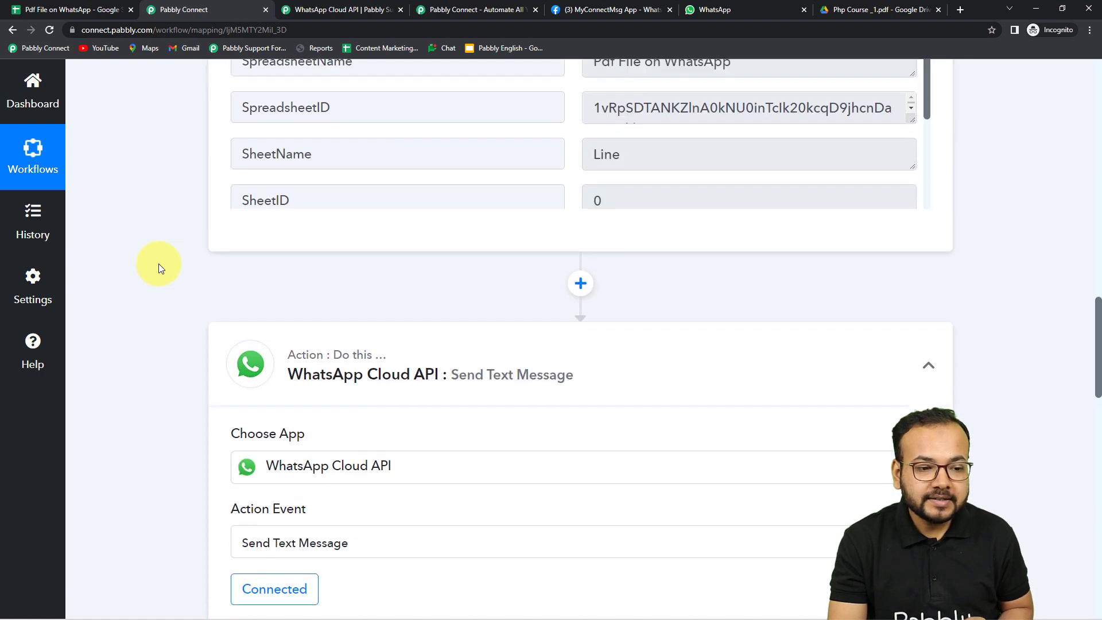
pyautogui.scroll(15, 159, 263)
pyautogui.scroll(2, 159, 263)
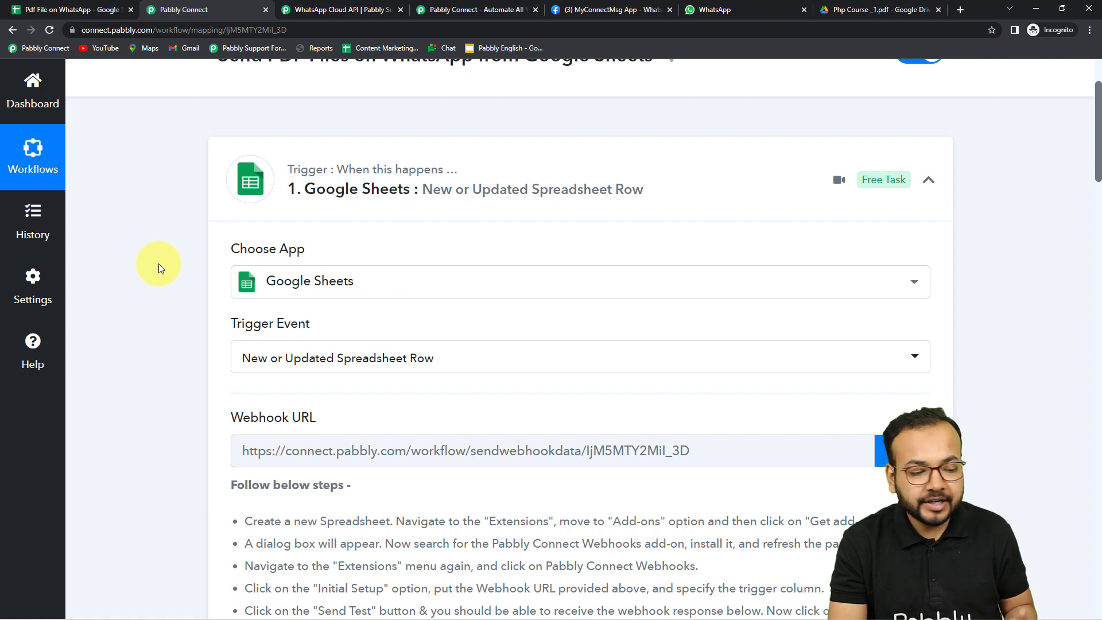
pyautogui.scroll(-10, 159, 263)
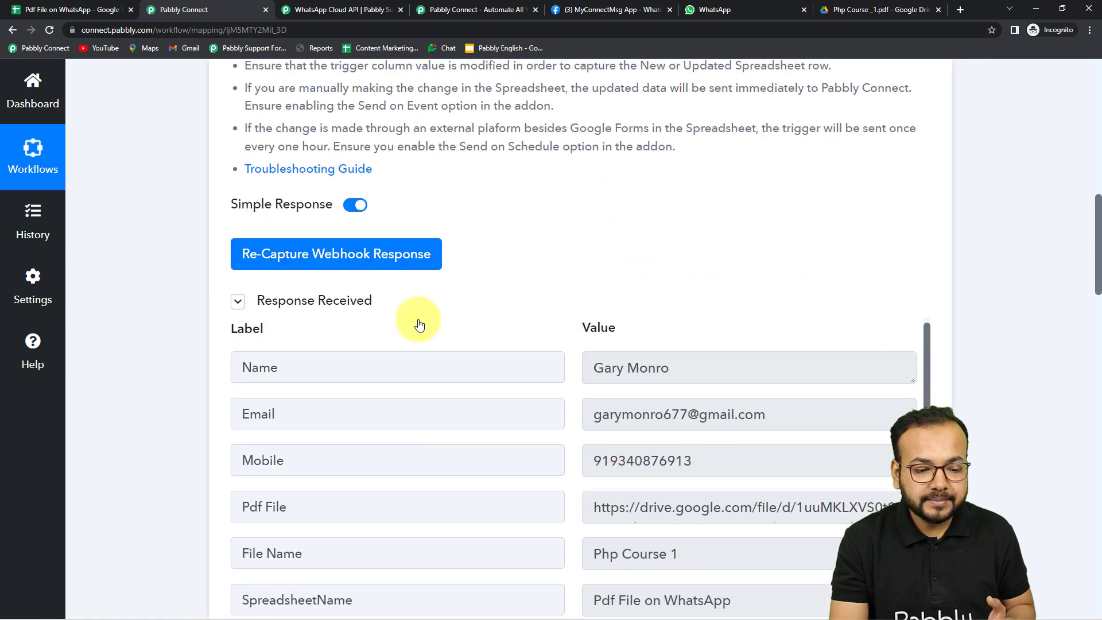
pyautogui.scroll(-9, 222, 315)
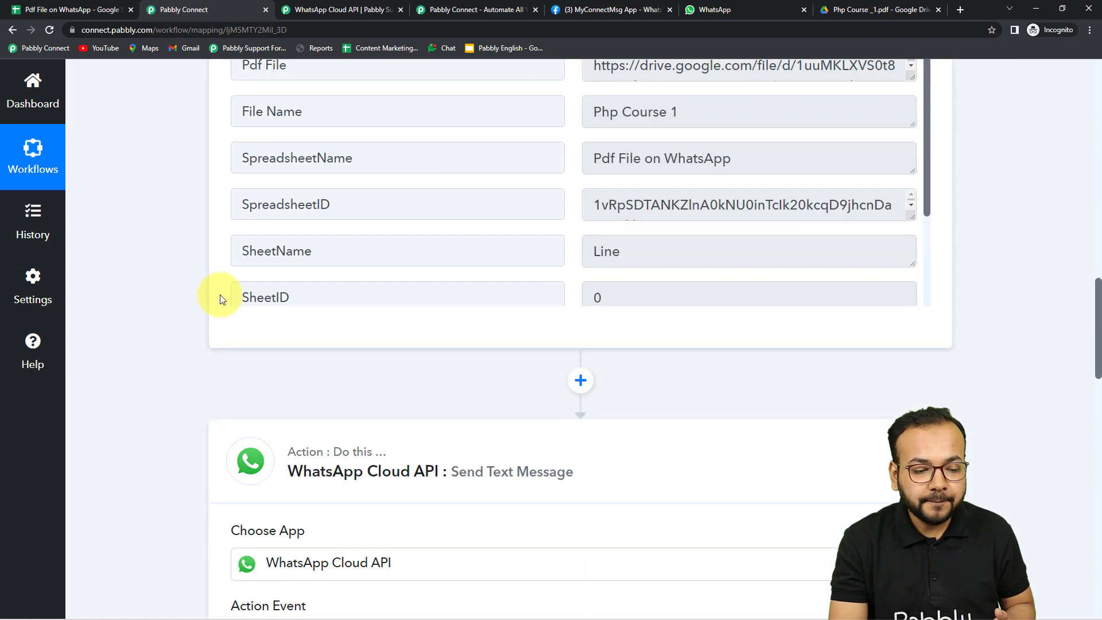
pyautogui.scroll(-6, 182, 314)
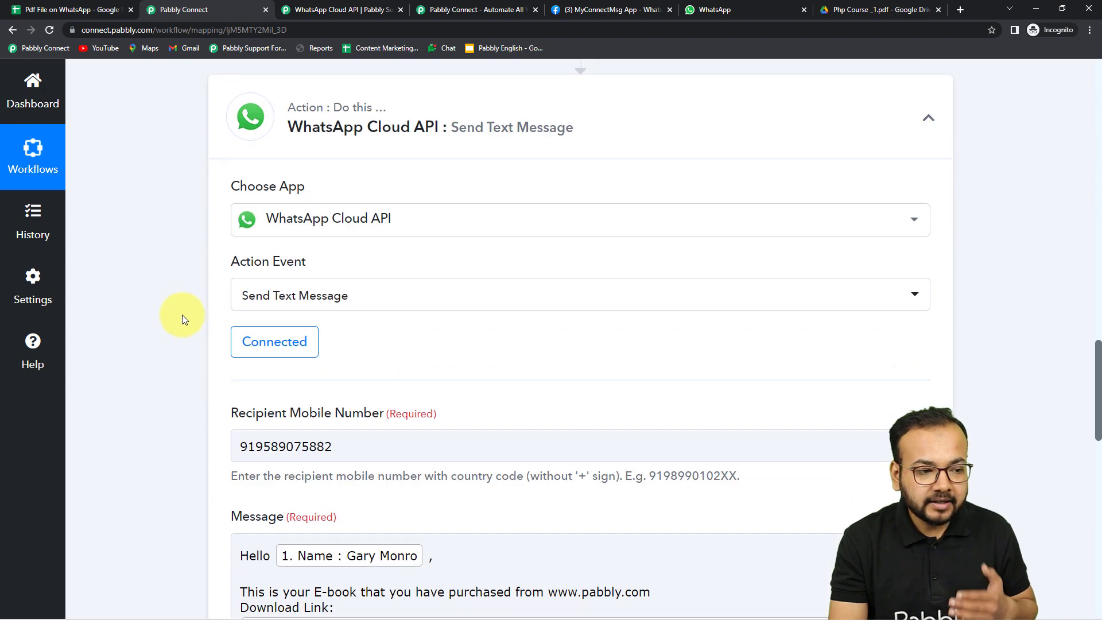
pyautogui.scroll(-3, 182, 314)
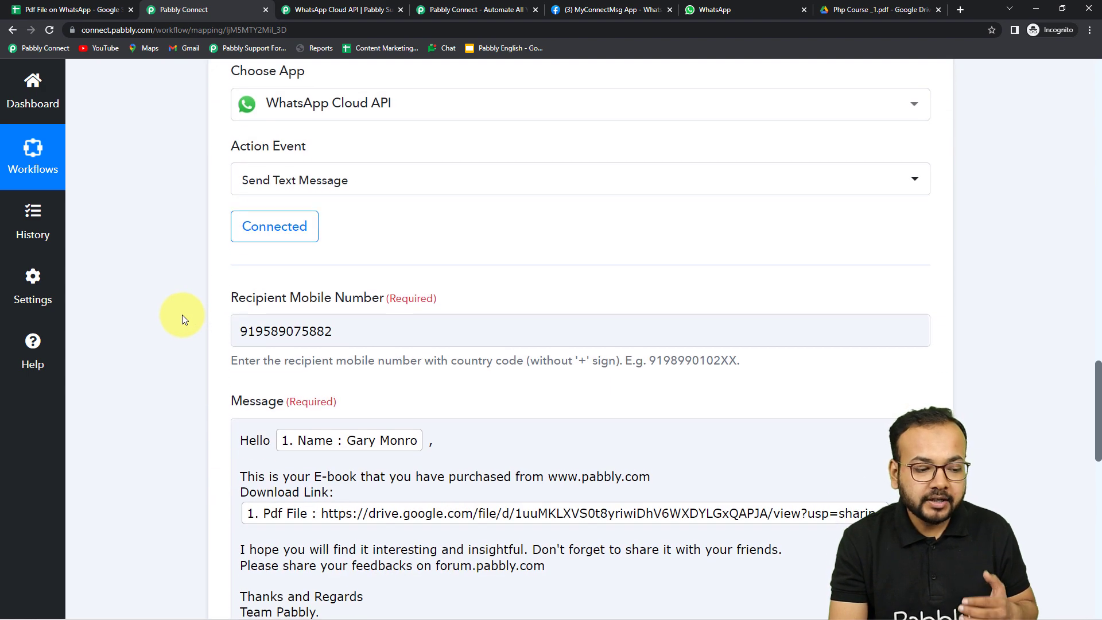
pyautogui.scroll(-1, 182, 314)
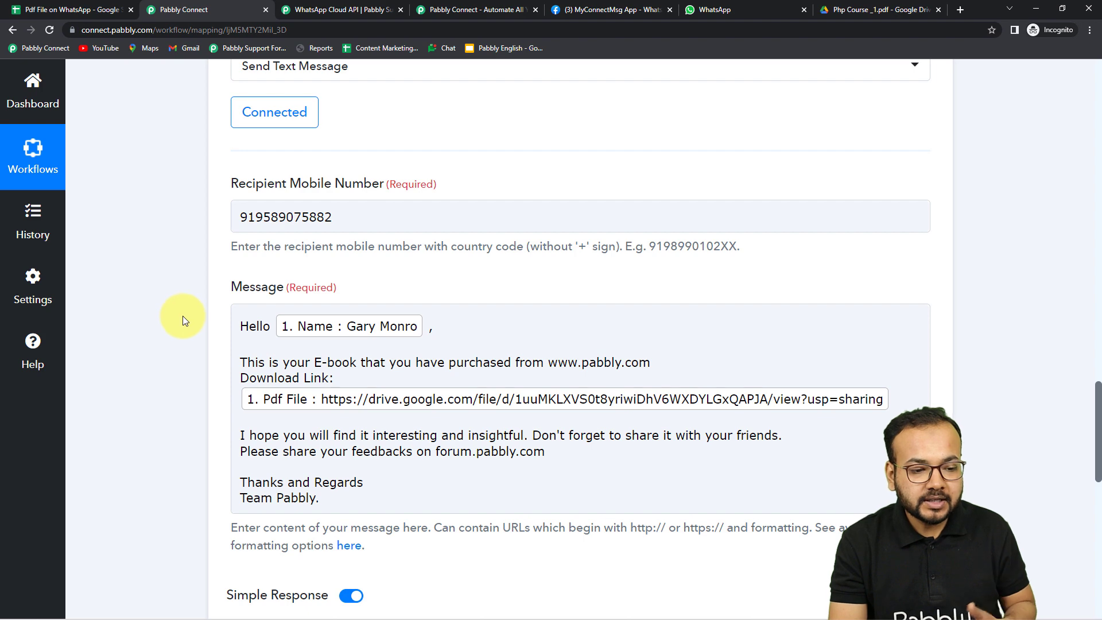
pyautogui.scroll(-5, 192, 316)
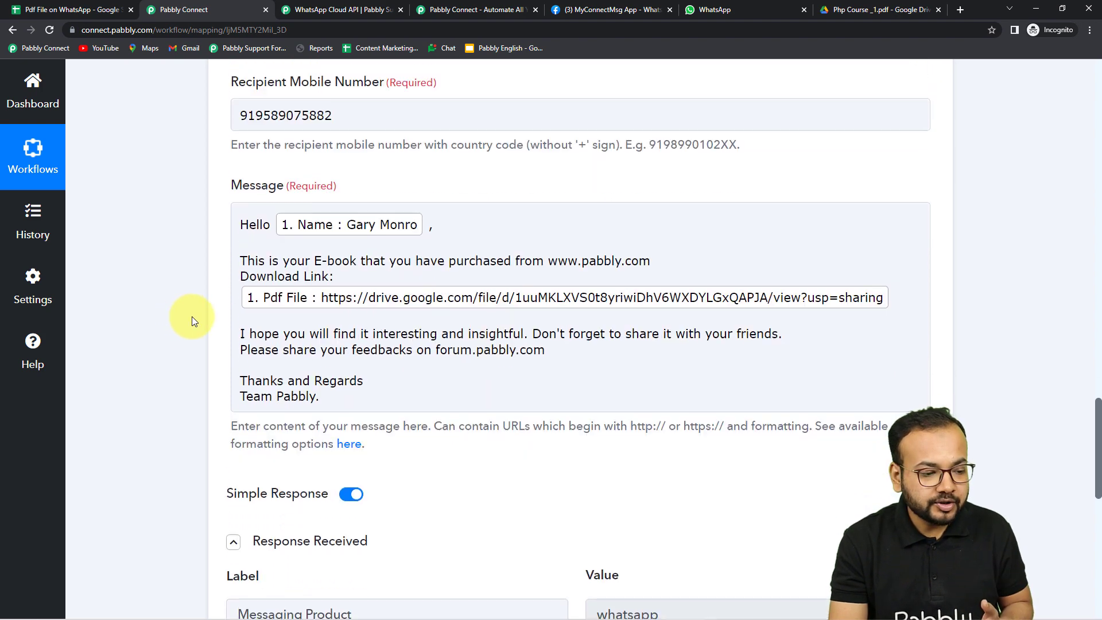